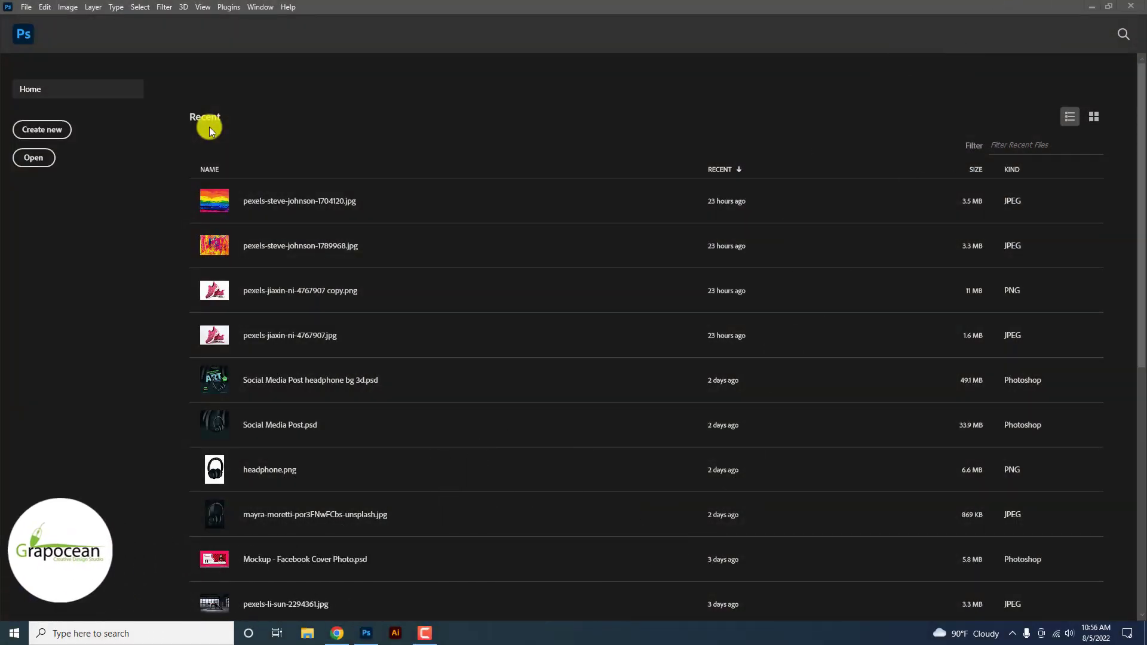
Create a new 851 × 315 px document named 'Facebook Cover'.
left_click(41, 132)
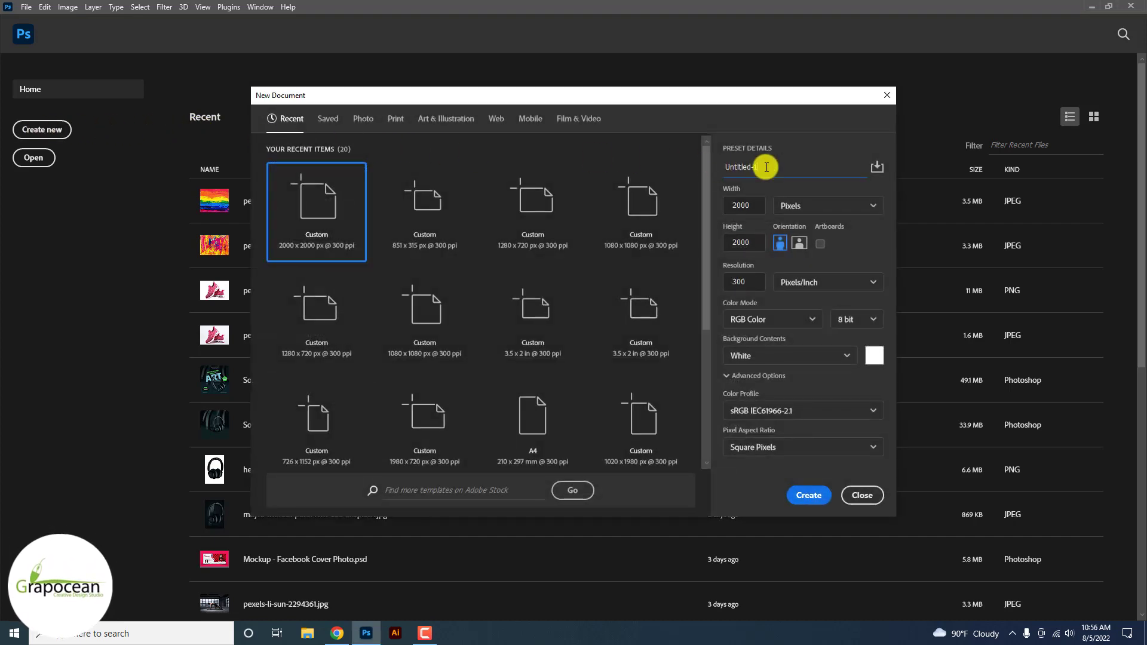
type("Facebook Cover")
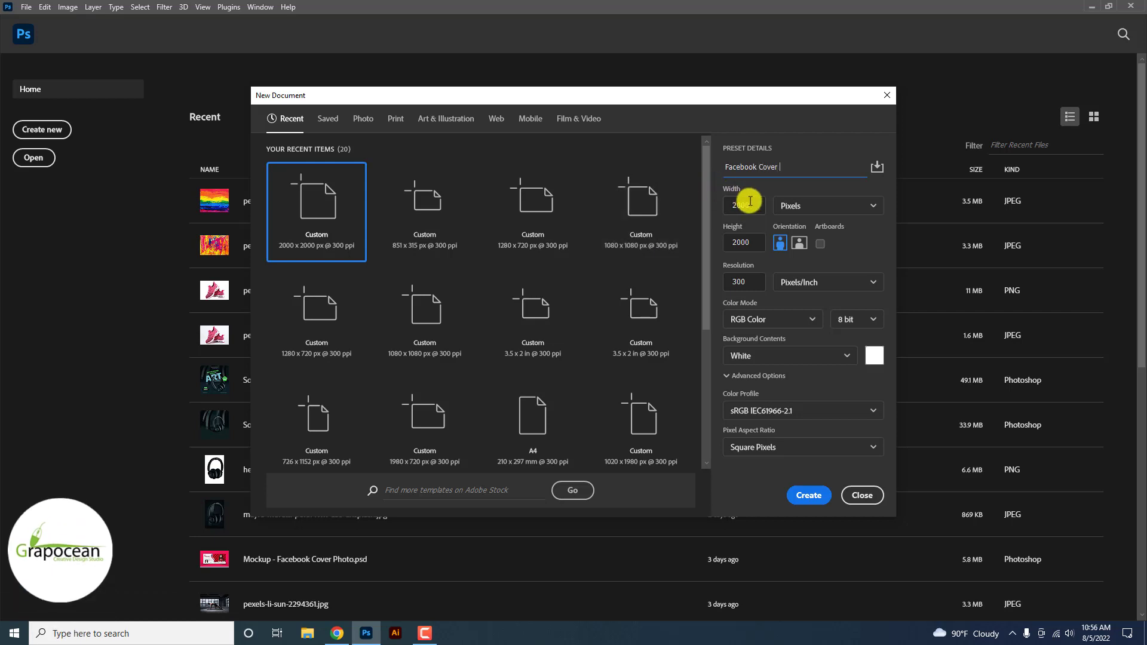
key("Tab")
type("851")
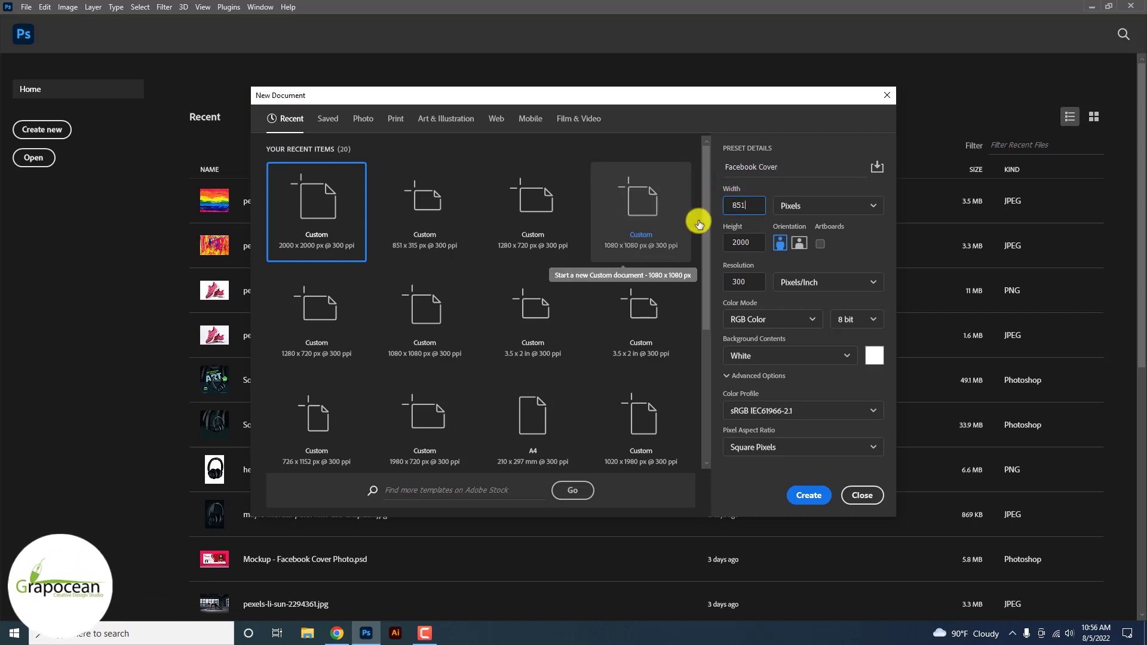
key("Tab")
type("315")
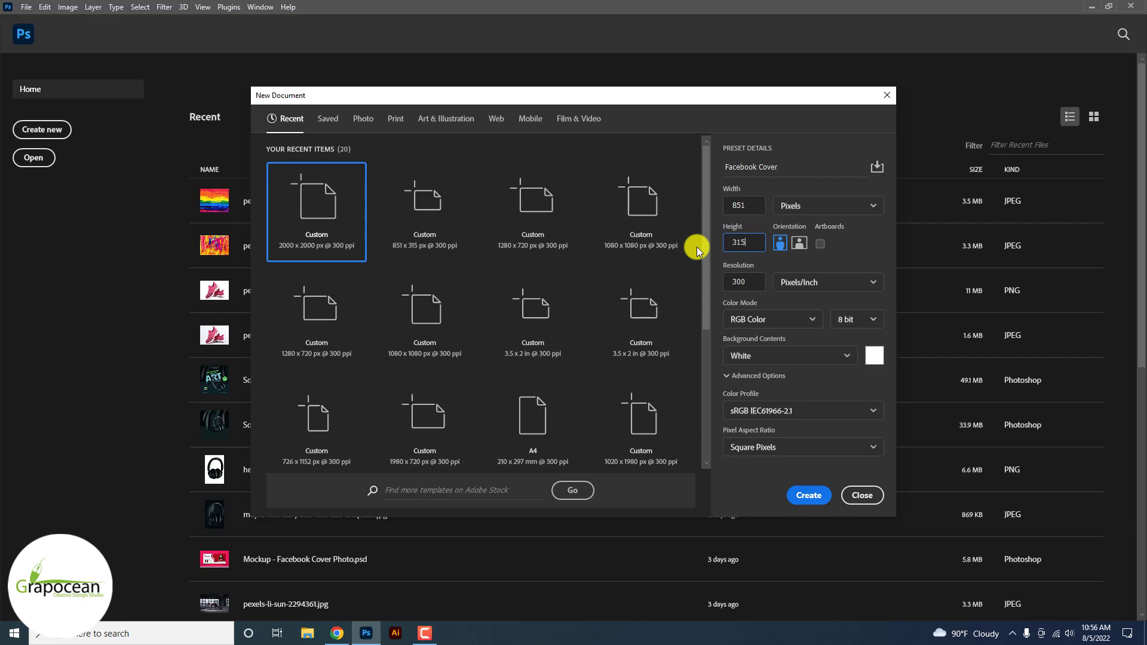
key("Return")
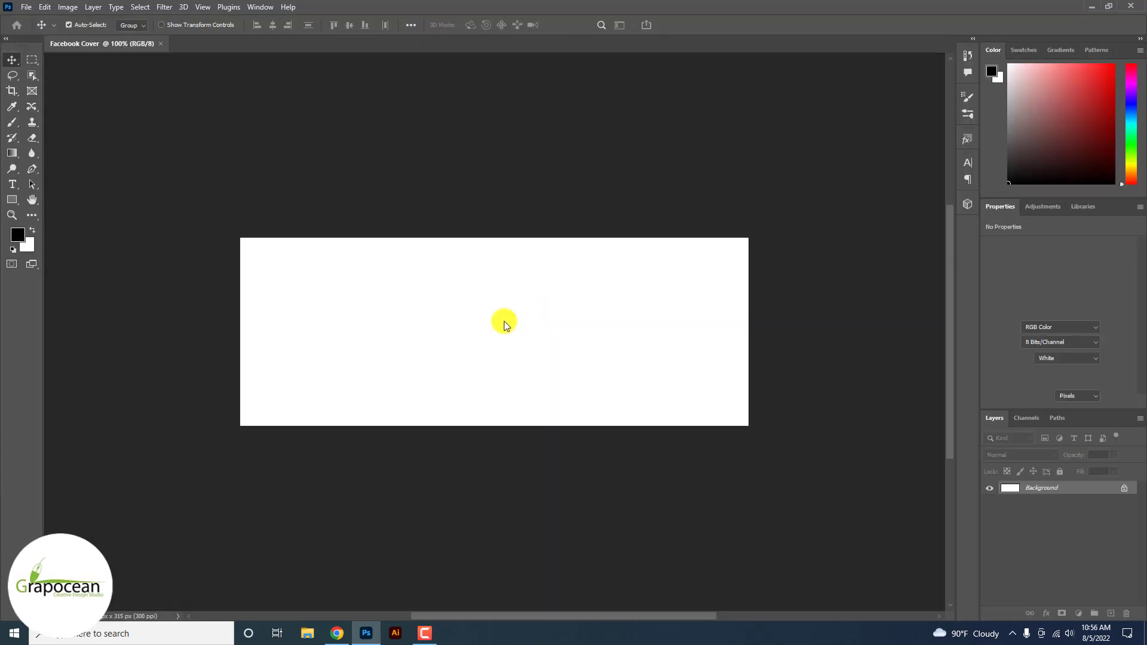
Open the woman-with-camera photo, unlock its background, and drag it into the cover.
left_click(27, 7)
left_click(44, 31)
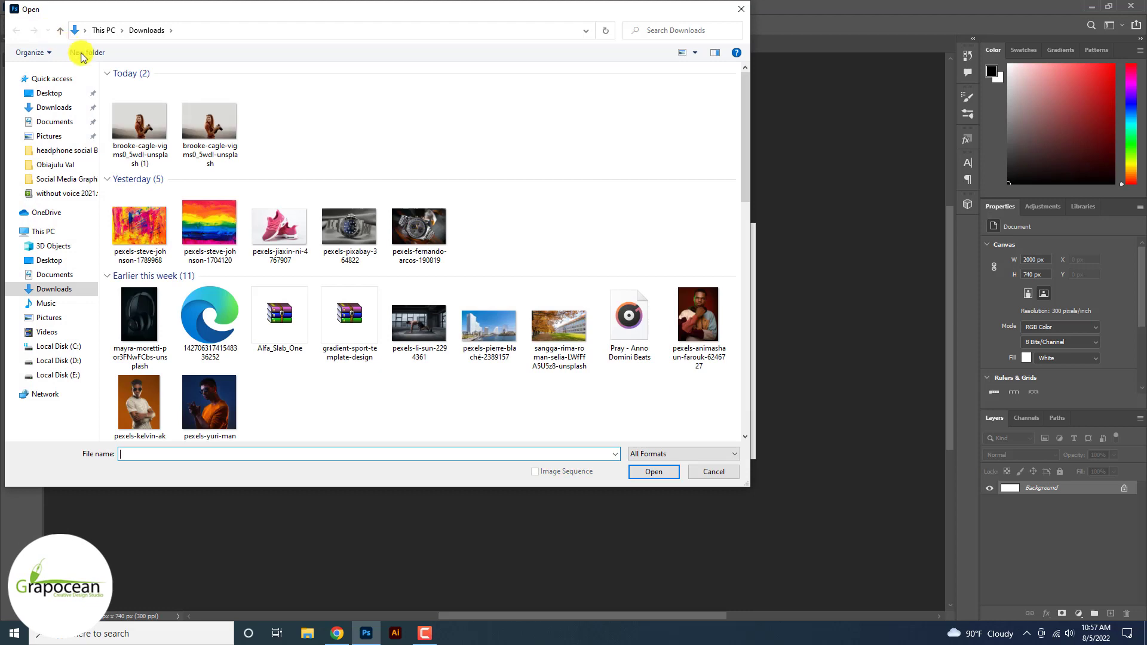
left_click(206, 119)
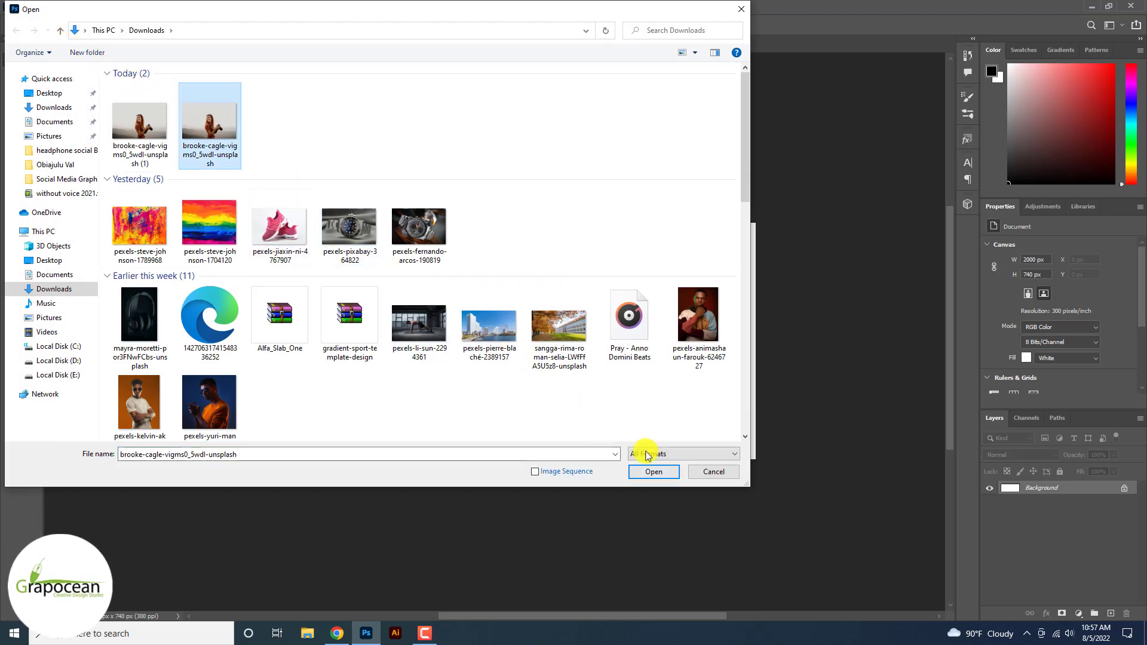
left_click(667, 467)
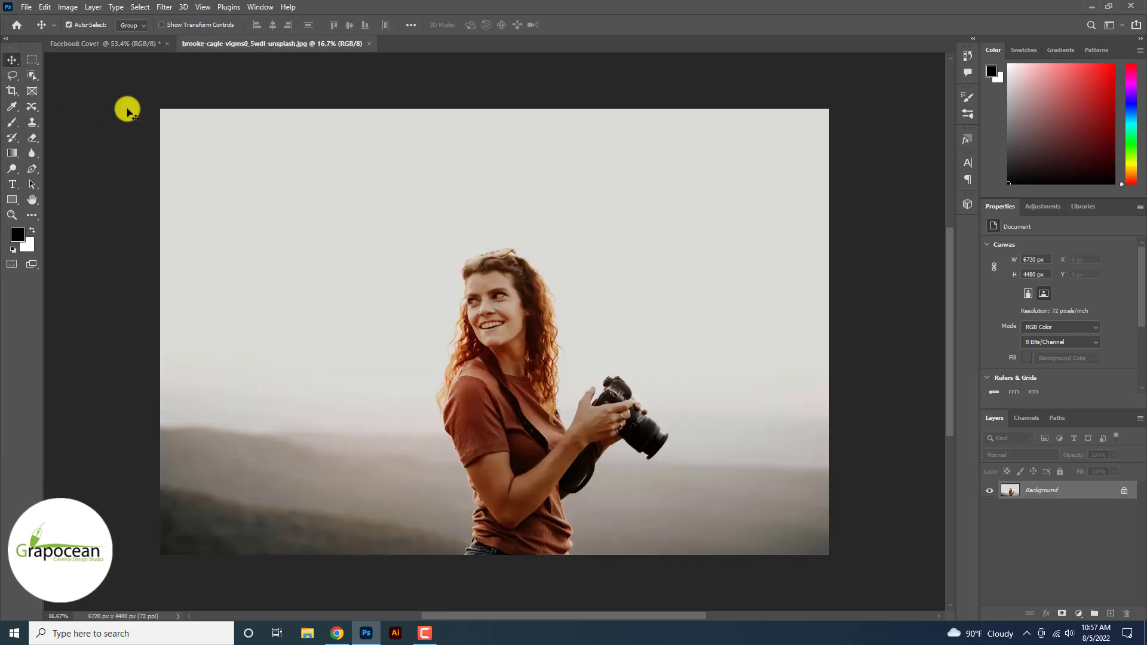
left_click_drag(422, 233, 522, 243)
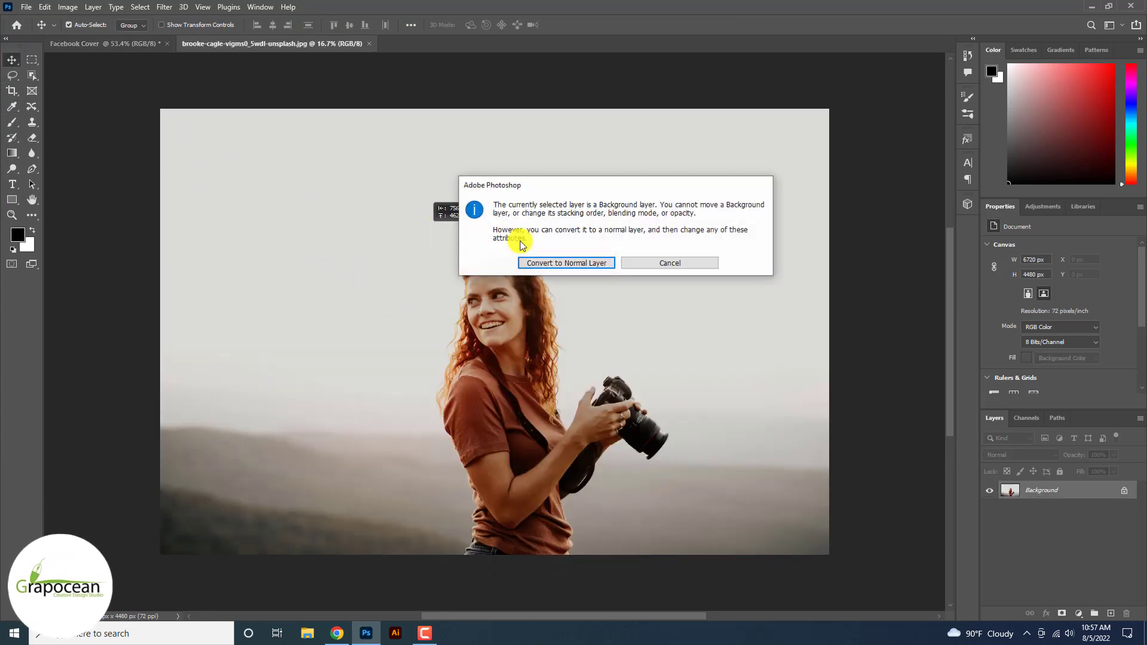
left_click(697, 263)
left_click(1124, 490)
mouse_move(717, 359)
left_mouse_down()
mouse_move(141, 34)
mouse_move(597, 369)
left_mouse_up()
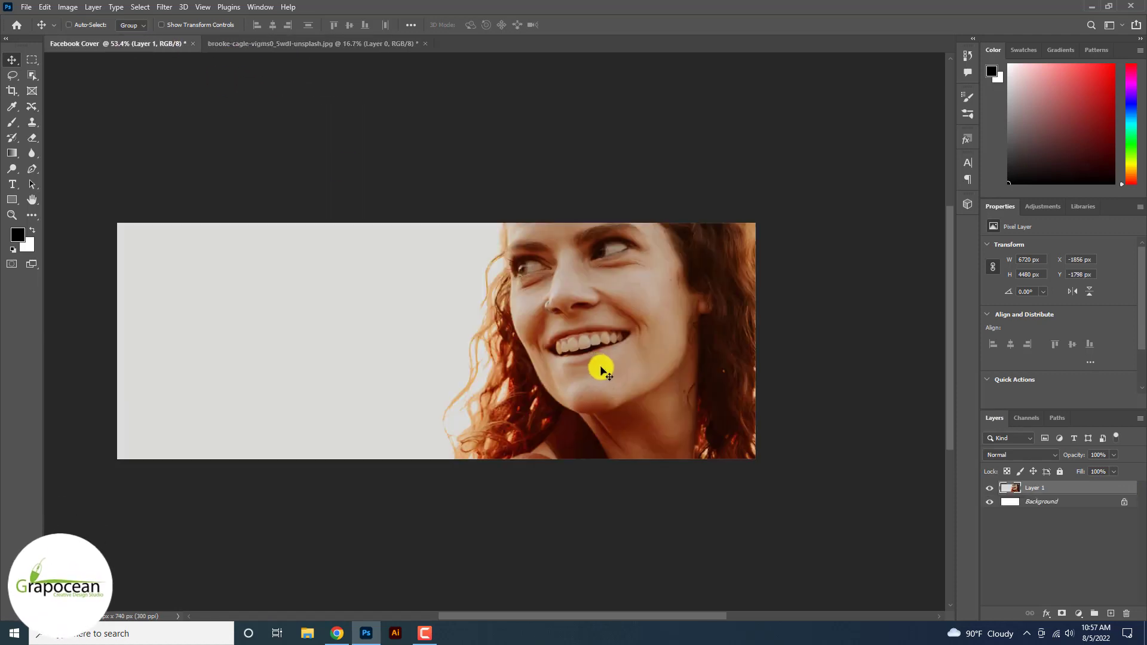
Convert the photo to a smart object and scale it down toward the cover's right side.
right_click(1079, 491)
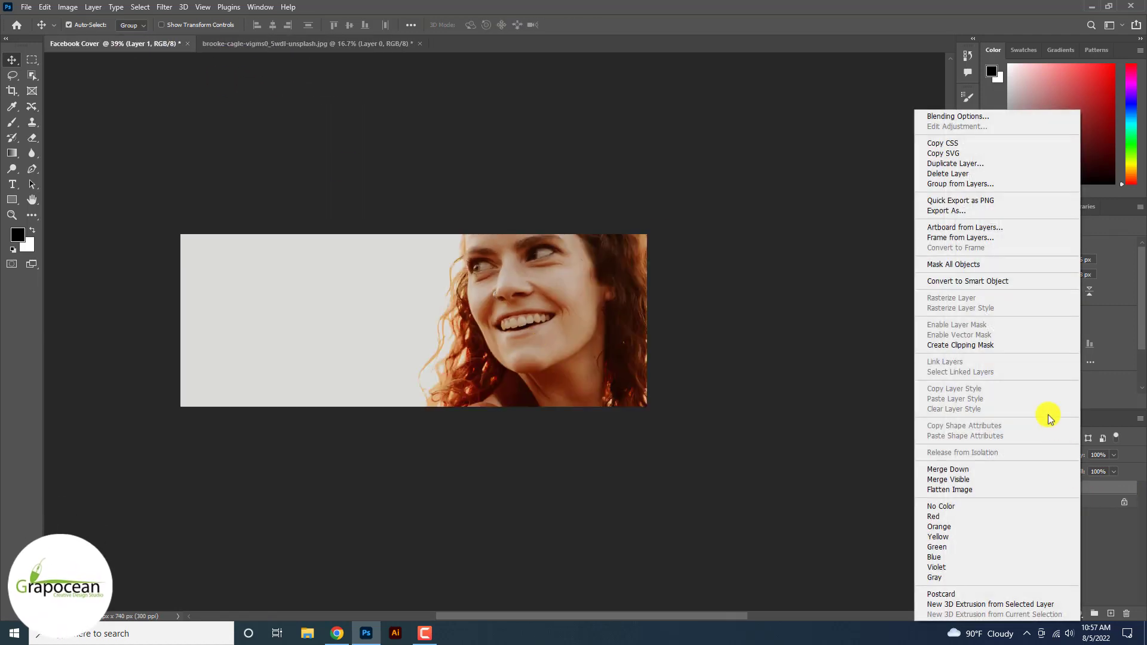
left_click(989, 281)
key("ctrl+minus")
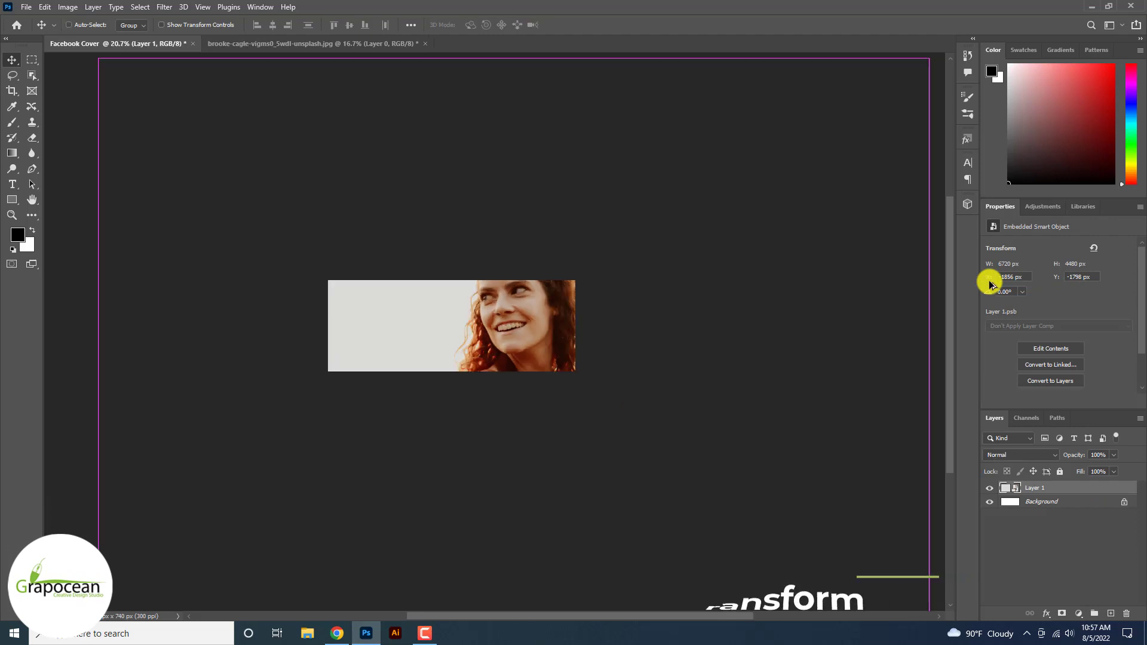
key("ctrl+t")
left_click_drag(931, 94, 678, 261)
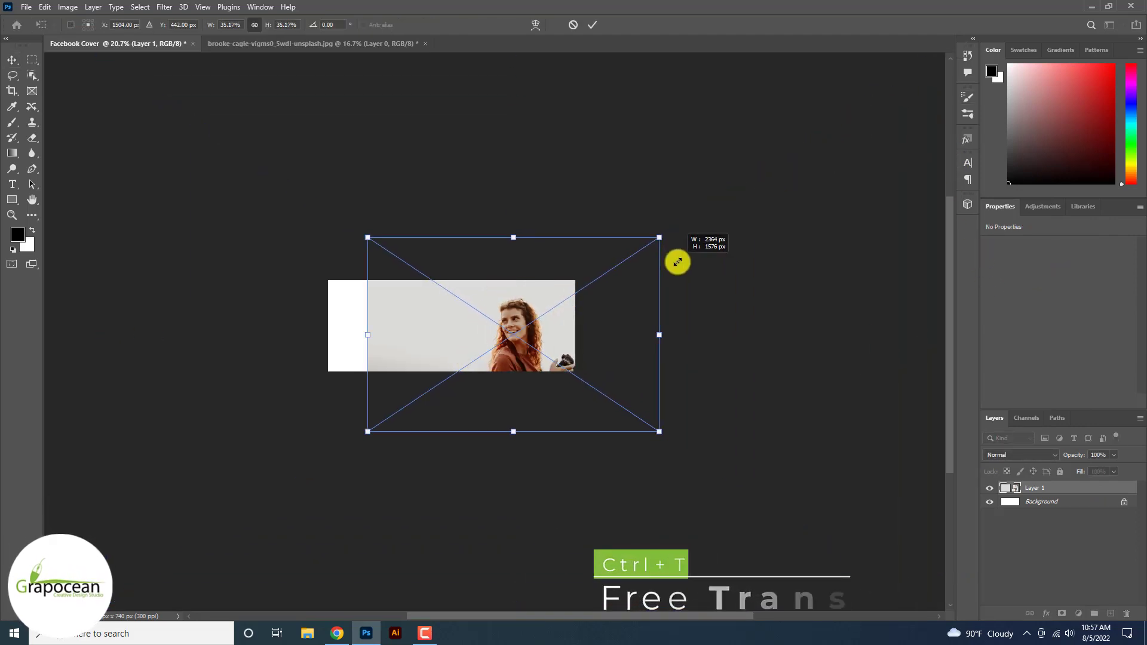
key("ctrl+plus")
key("ctrl+plus")
left_click_drag(512, 399, 496, 357)
left_click_drag(702, 446, 652, 435)
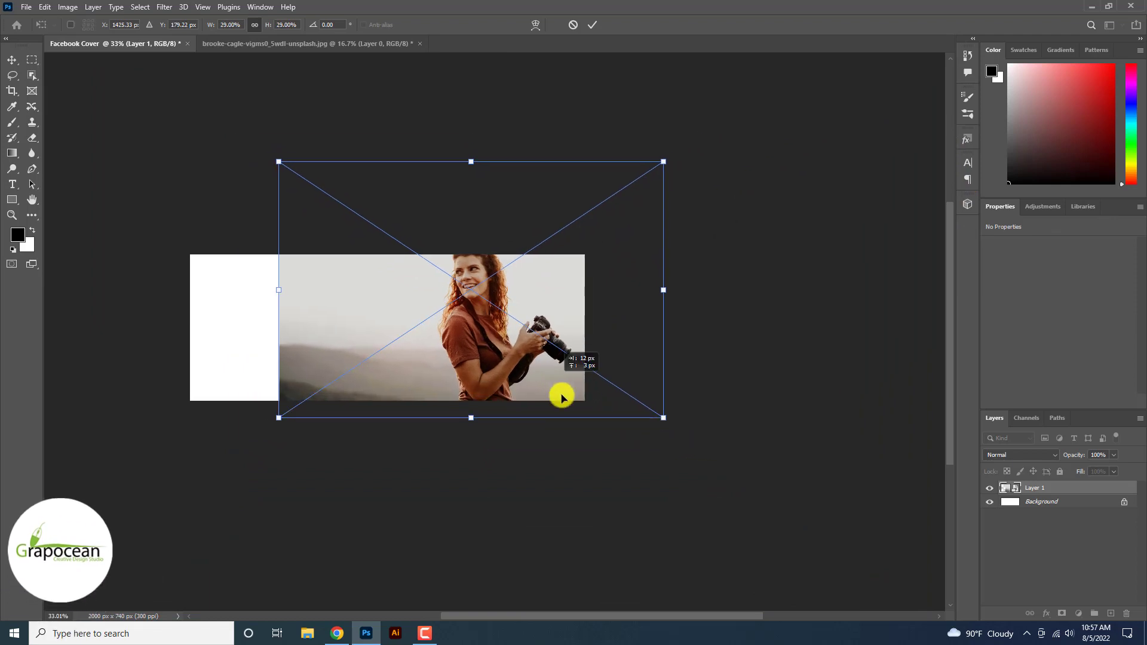
left_click_drag(558, 392, 563, 394)
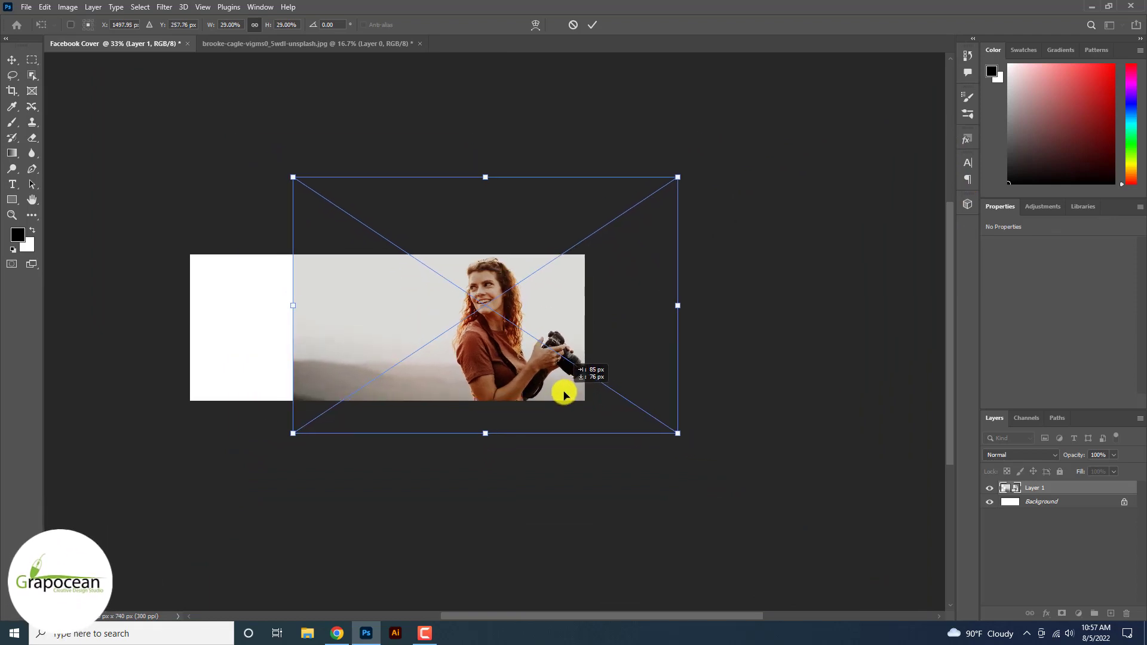
left_click(592, 24)
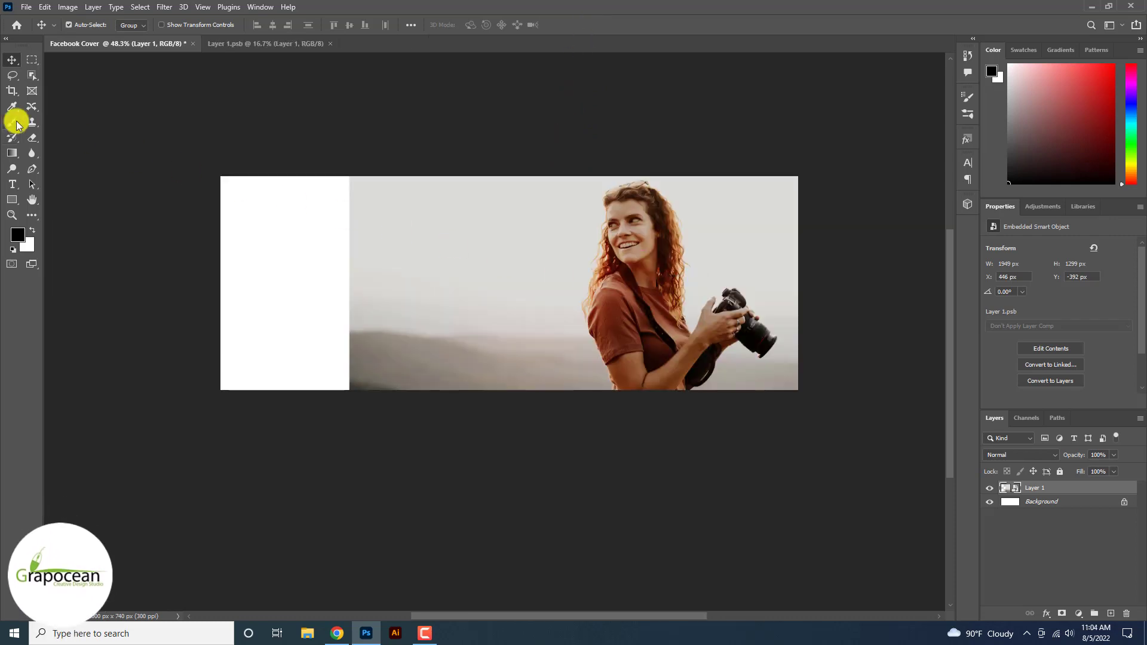
Choose the Brush tool with a cloud-textured tip, declining to rasterize the smart object.
left_click(26, 124)
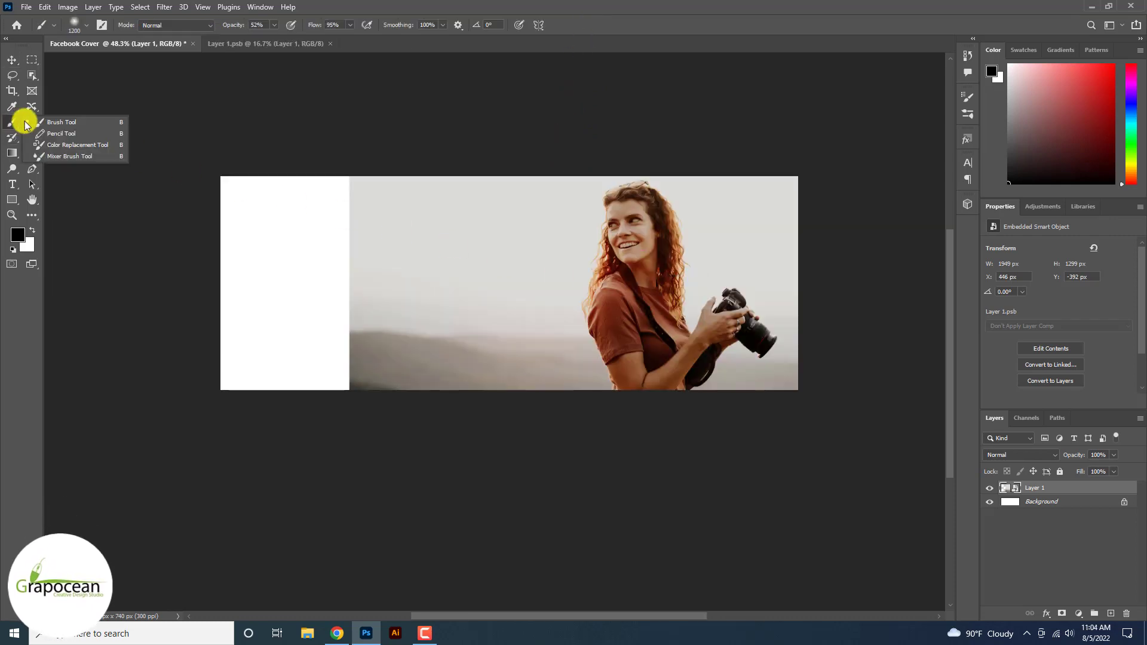
left_click(59, 122)
left_click(85, 24)
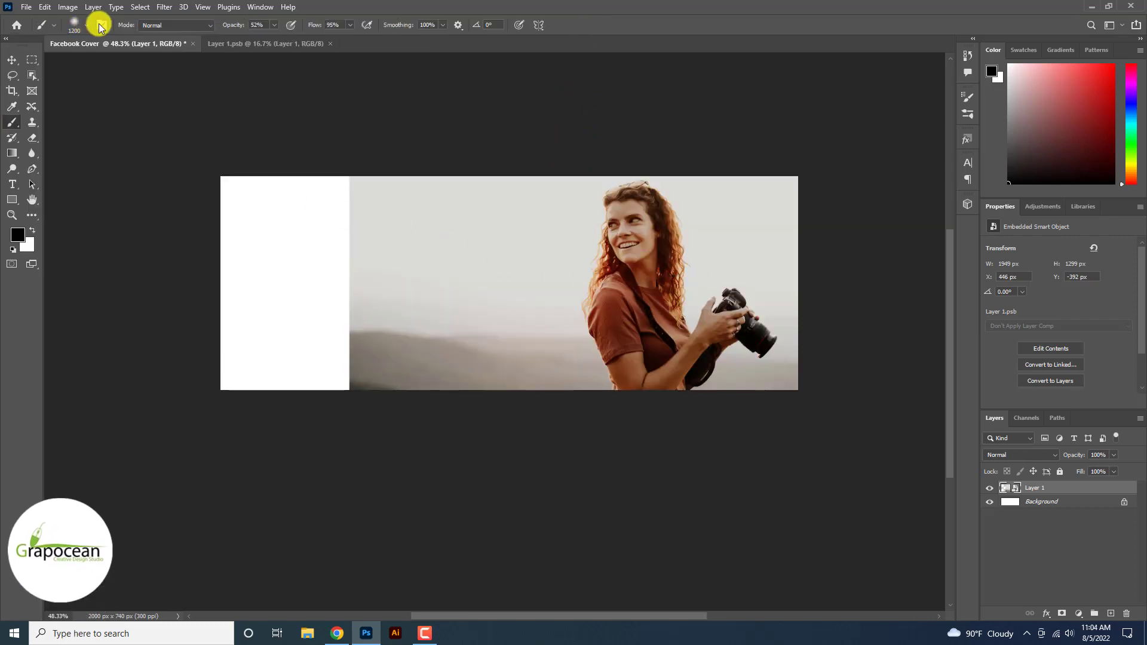
left_click(100, 25)
left_click(908, 115)
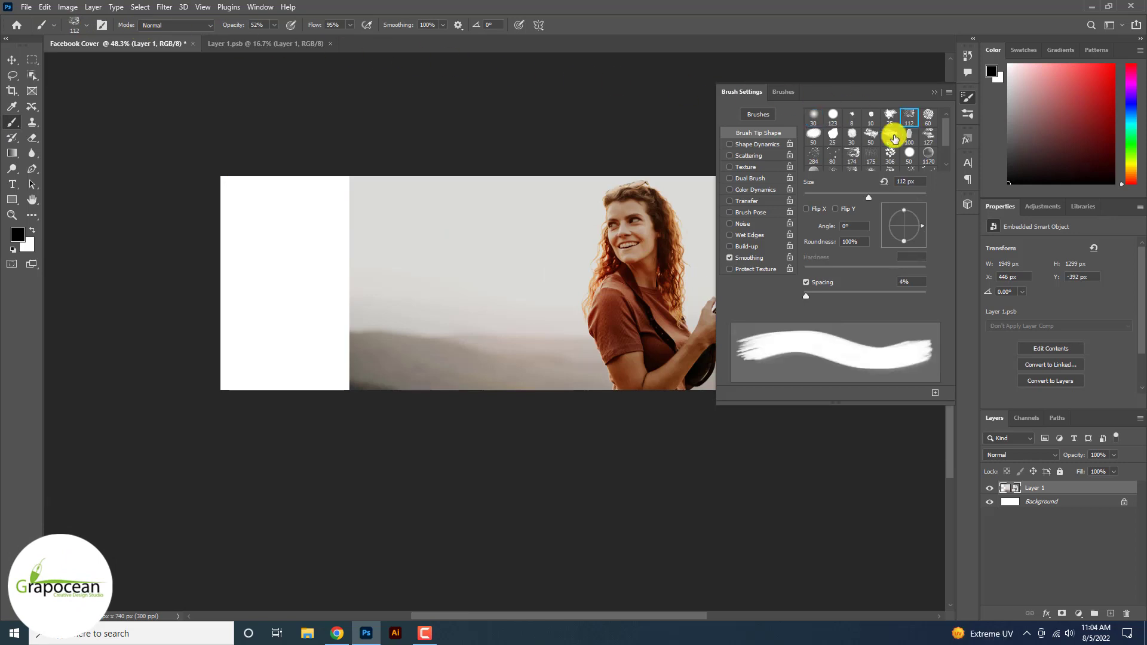
left_click(671, 348)
left_click(625, 242)
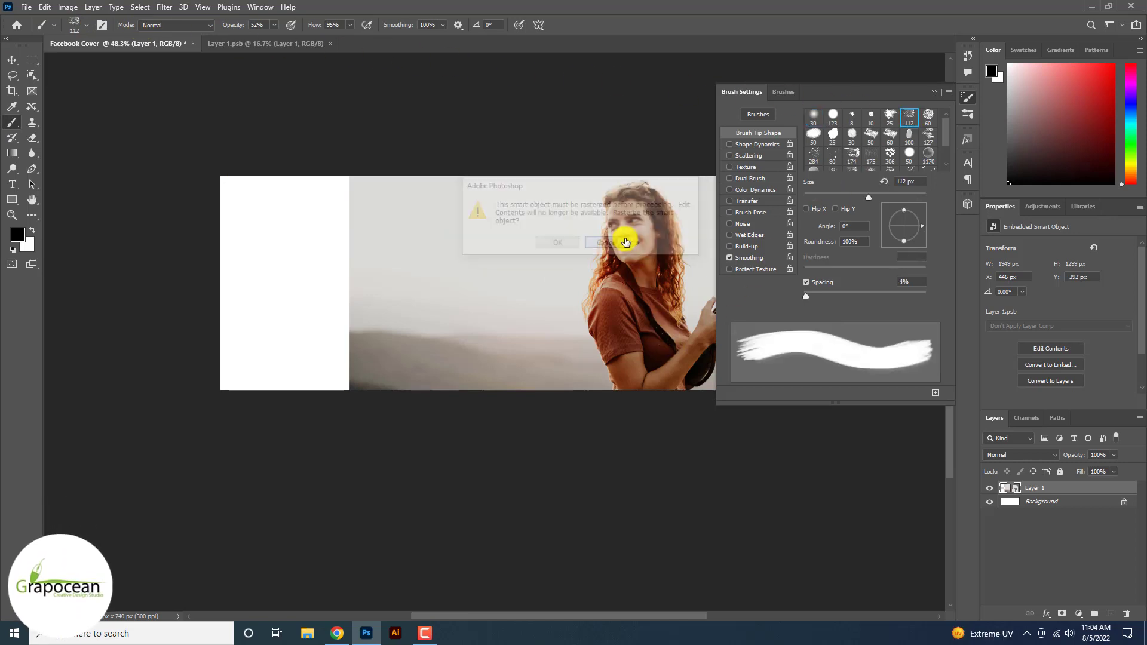
left_click(934, 92)
Add a layer mask and paint cloudy fades over the photo's left with a 1000 px brush.
left_click(1061, 613)
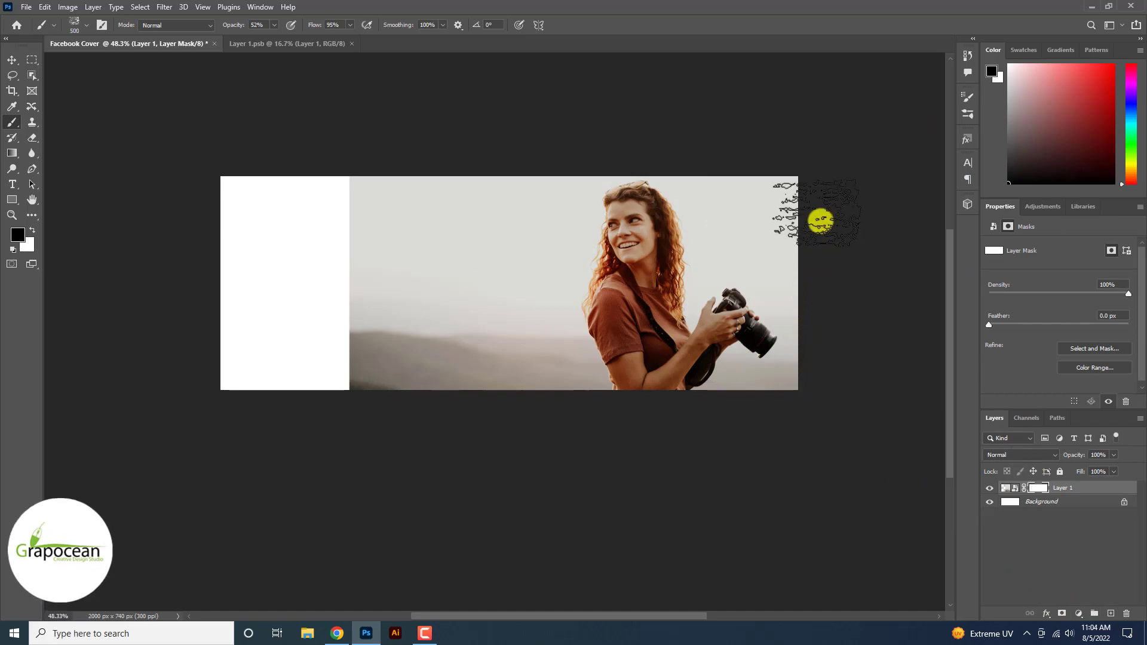
key("bracketright")
key("bracketright")
key("bracketright")
left_click_drag(832, 238, 864, 404)
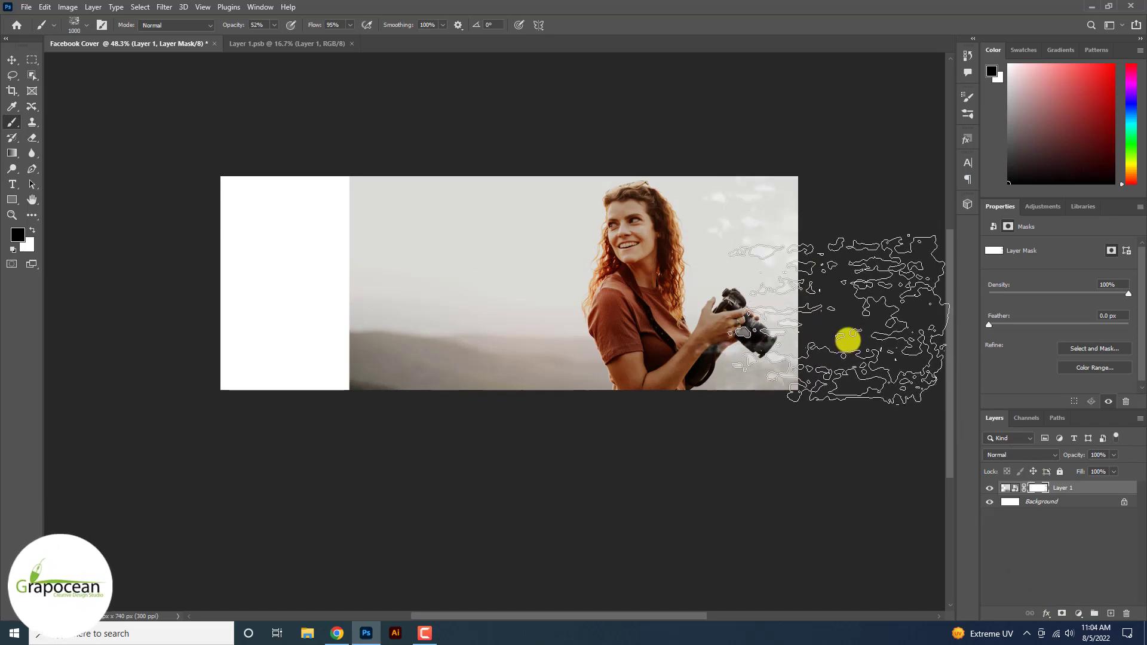
scroll(836, 301, "up", 3)
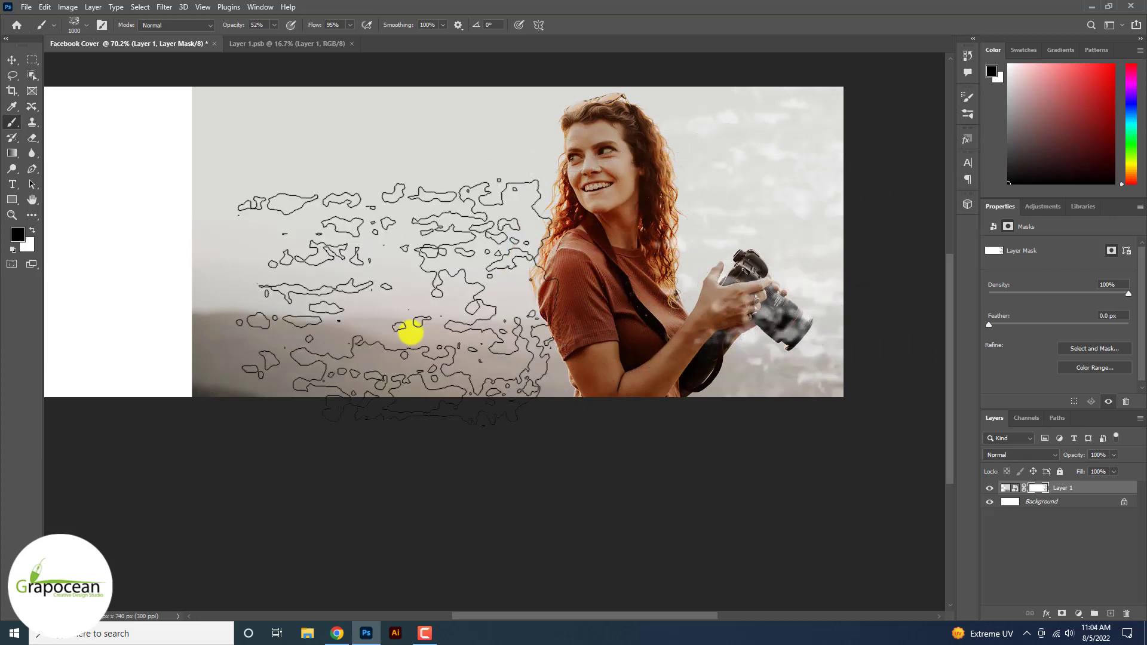
mouse_move(410, 328)
left_mouse_down()
mouse_move(141, 378)
mouse_move(199, 221)
mouse_move(241, 246)
left_mouse_up()
scroll(269, 281, "down", 1)
Rotate the brush tip to 161° and paint more cloudy fade over the photo's left.
right_click(289, 306)
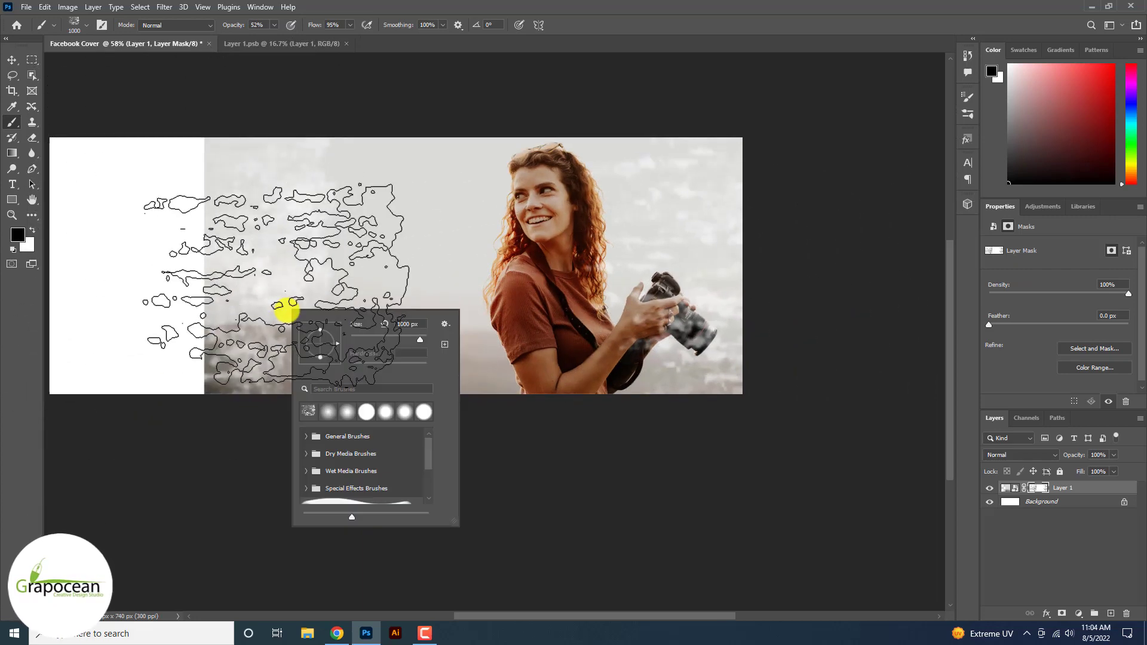
key("Escape")
right_click(343, 306)
mouse_move(233, 300)
left_mouse_down()
mouse_move(334, 307)
mouse_move(380, 340)
mouse_move(342, 331)
left_mouse_up()
key("Escape")
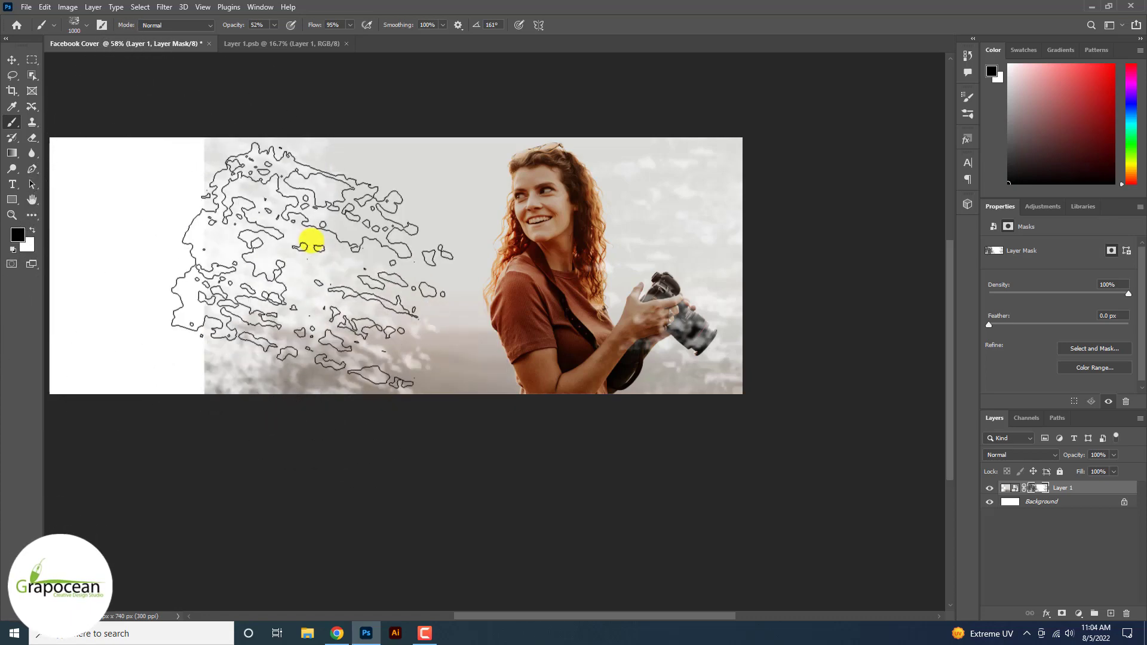
mouse_move(219, 310)
left_mouse_down()
mouse_move(370, 299)
mouse_move(406, 179)
mouse_move(402, 135)
mouse_move(416, 351)
left_mouse_up()
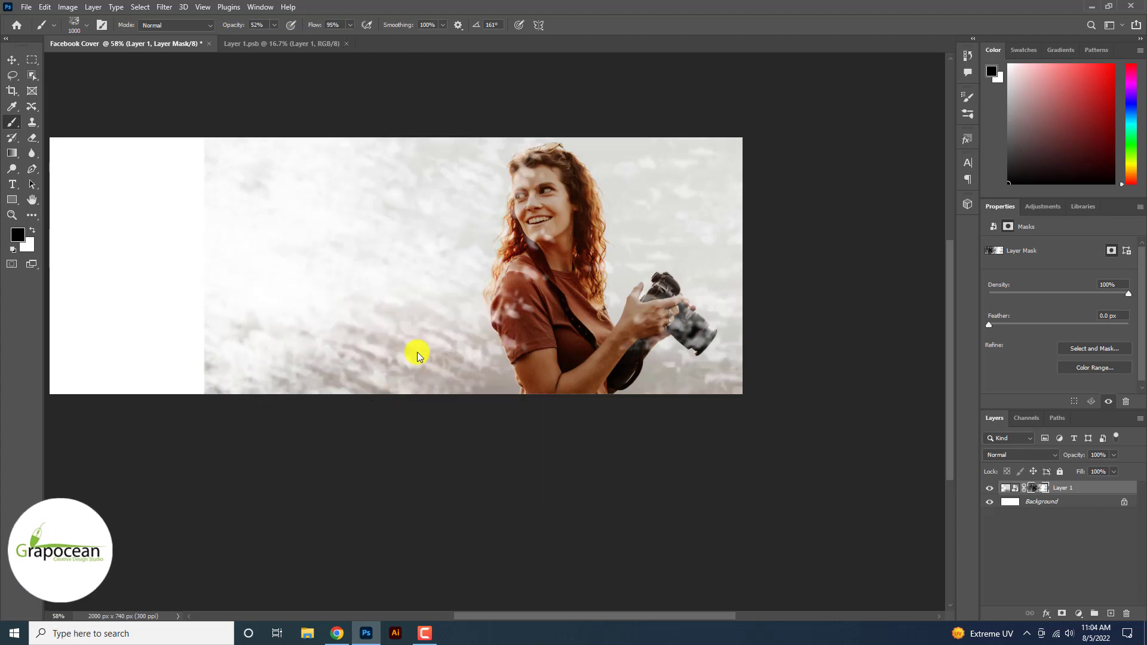
scroll(418, 352, "down", 2)
scroll(358, 359, "up", 2)
scroll(293, 362, "up", 1)
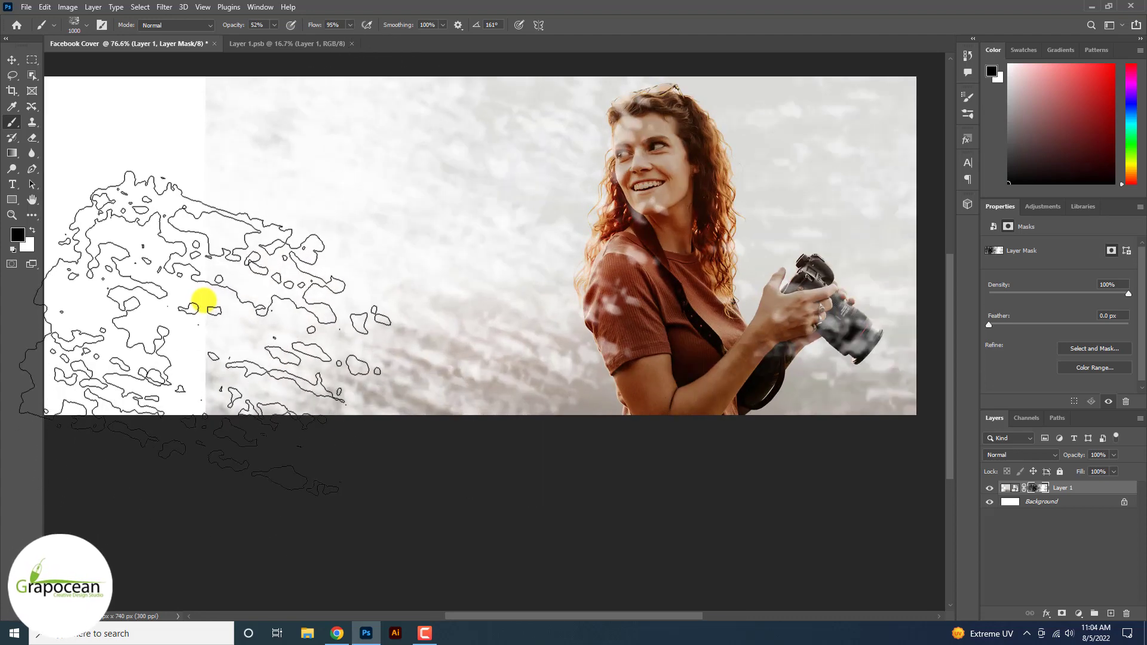
scroll(360, 359, "down", 2)
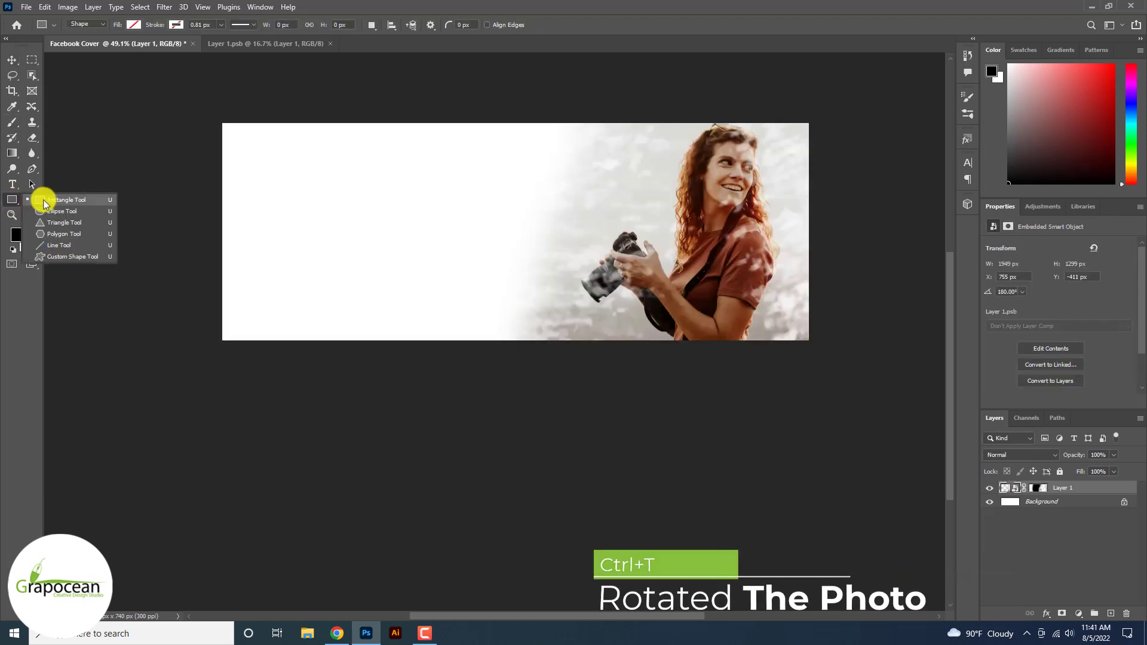
Delete Rectangle 1 and add a pure white Solid Color fill layer.
left_click_drag(1124, 552, 1128, 614)
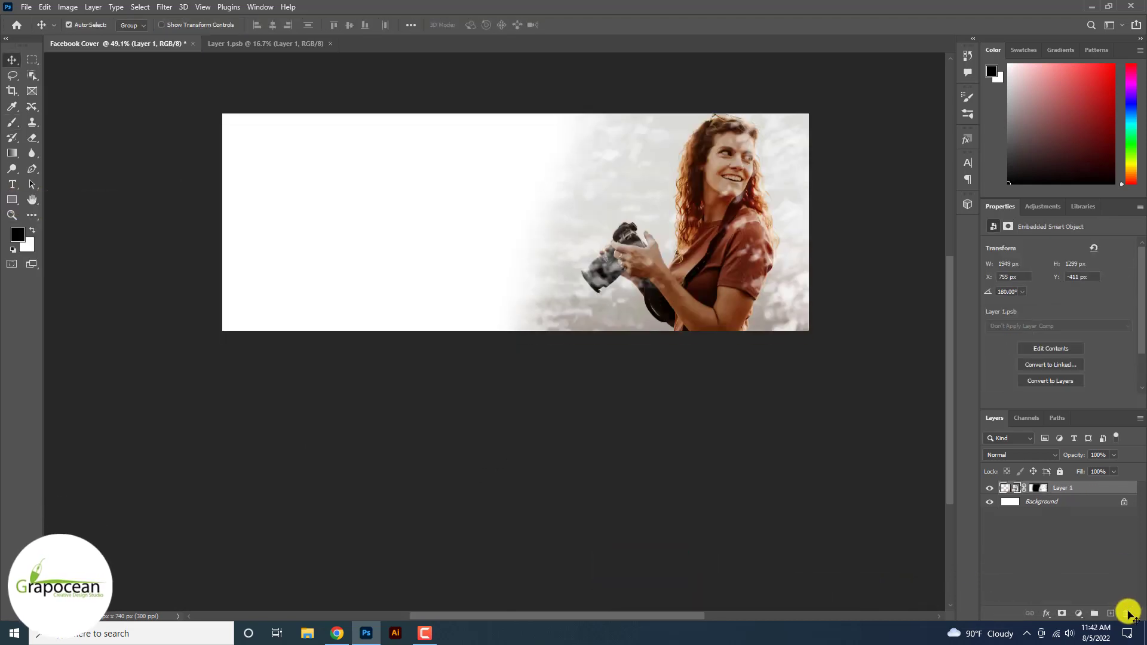
left_click(1079, 613)
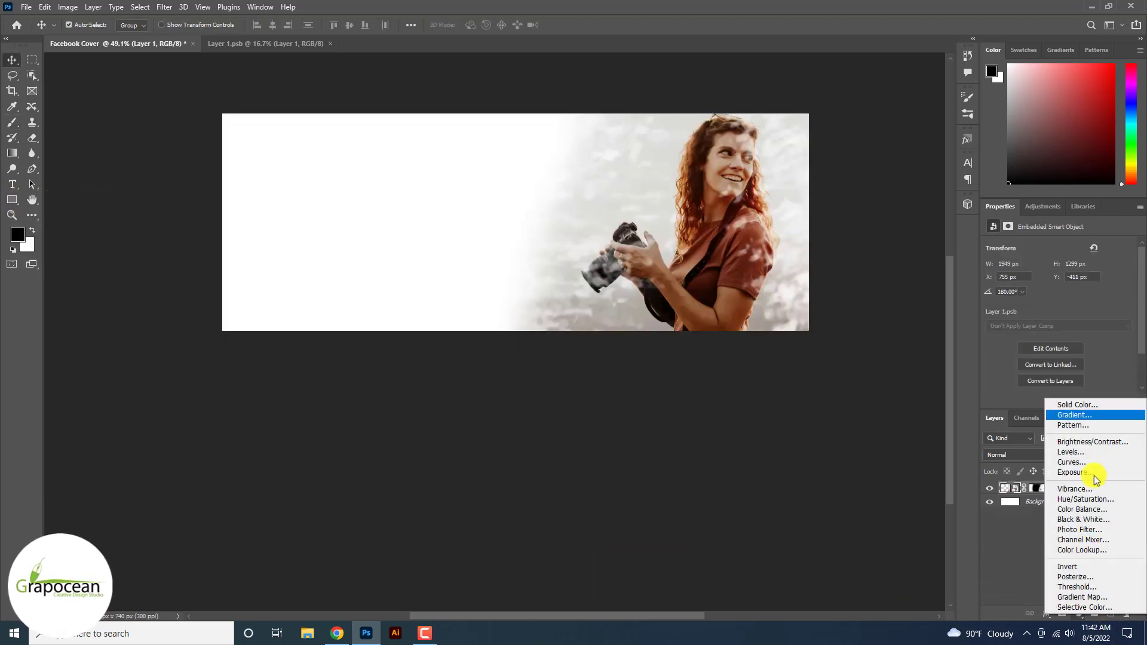
left_click(1099, 404)
left_click_drag(994, 270, 994, 262)
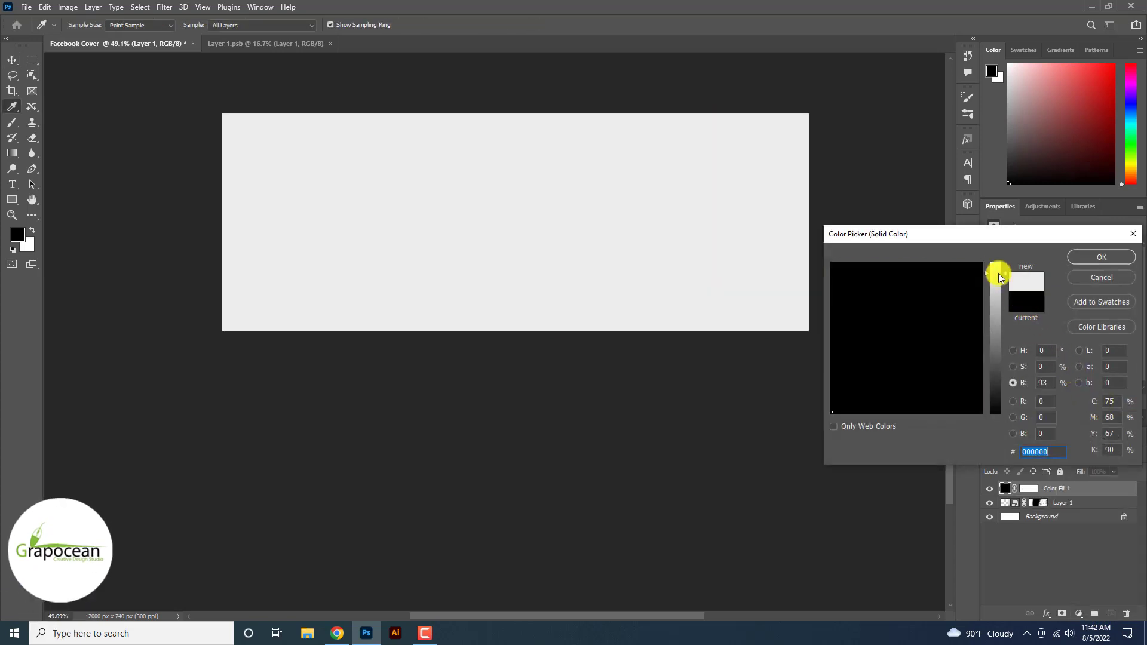
left_click(1100, 256)
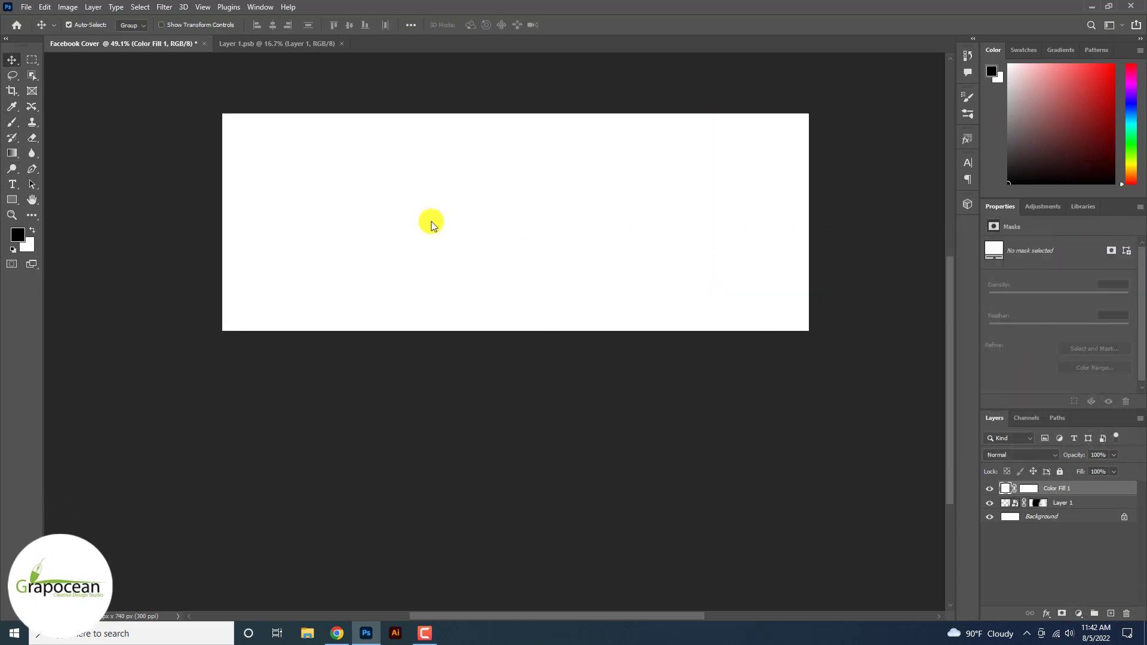
Draw a lower-right rectangle filled with the red-to-yellow Oranges gradient preset.
right_click(12, 200)
left_click(57, 208)
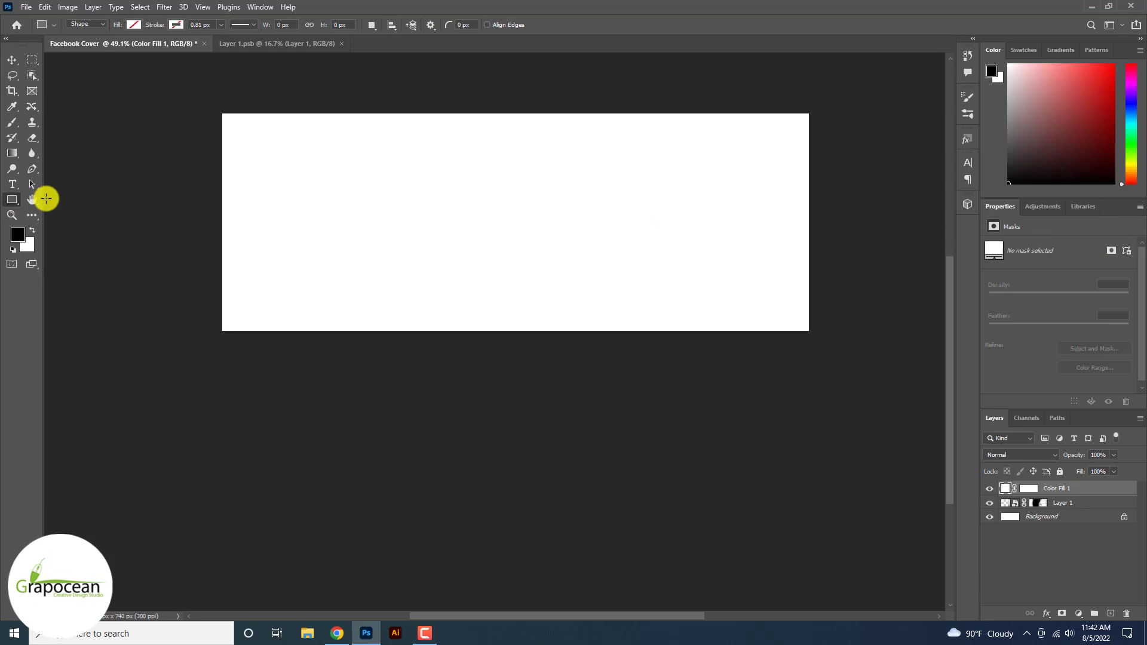
left_click_drag(809, 332, 591, 227)
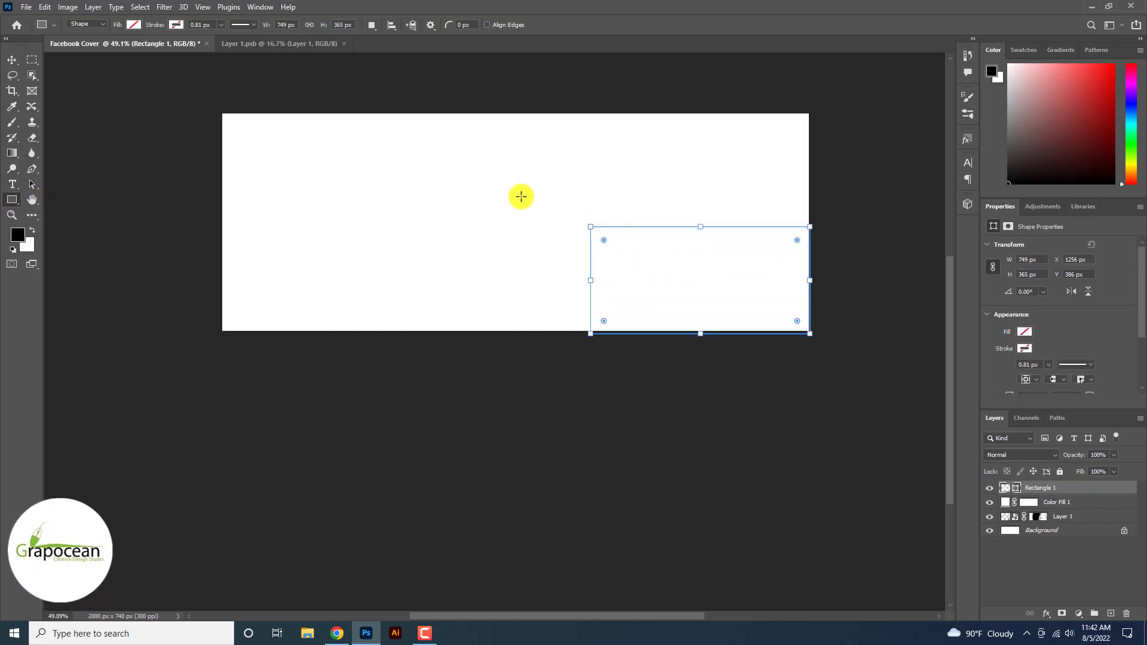
left_click(132, 25)
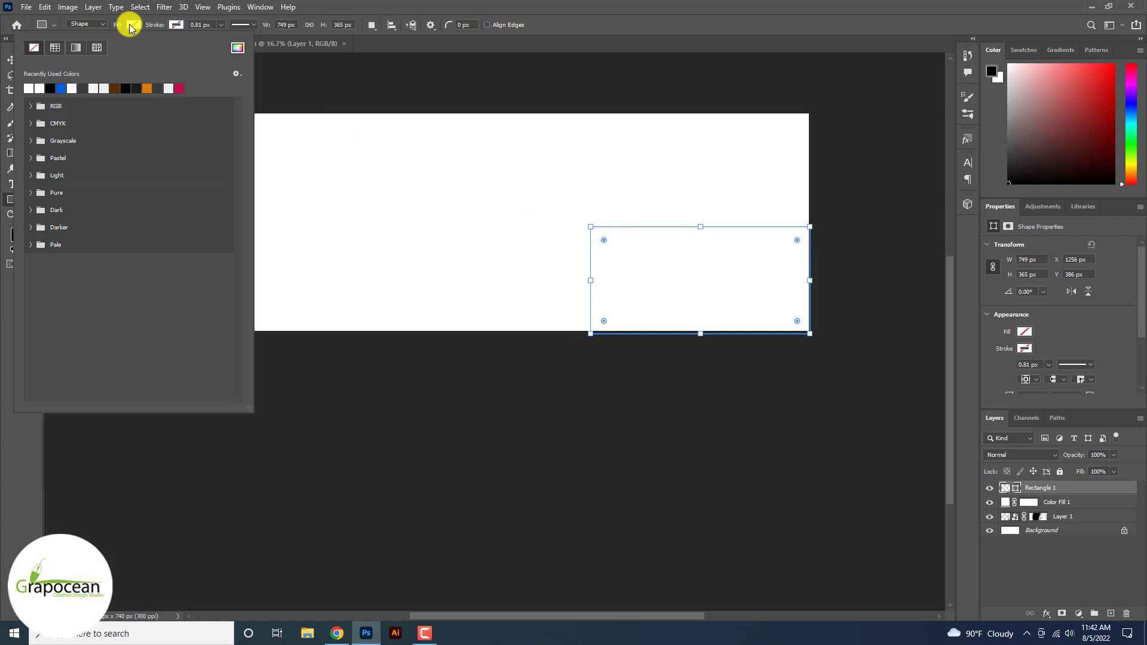
left_click(75, 48)
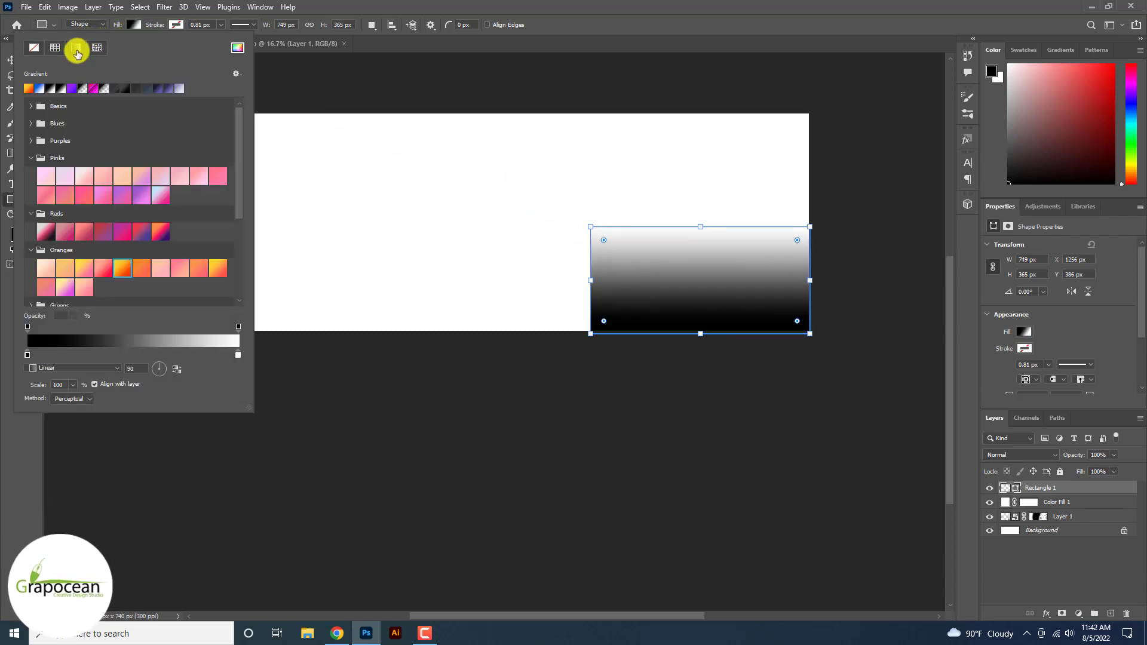
scroll(170, 189, "down", 1)
left_click(222, 262)
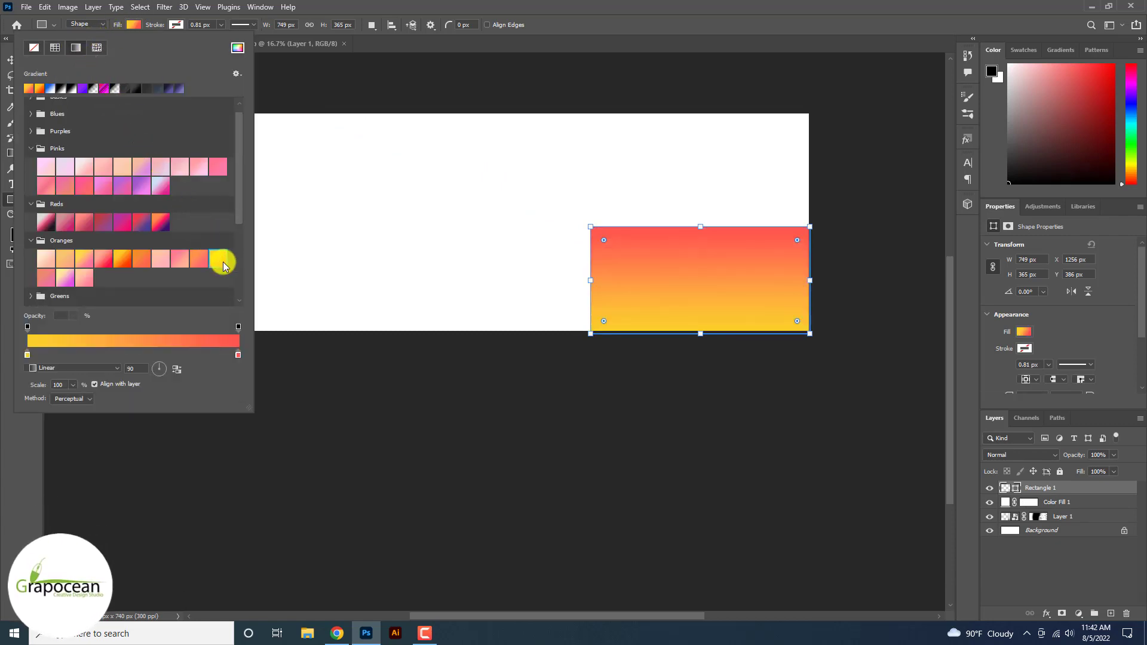
left_click(11, 60)
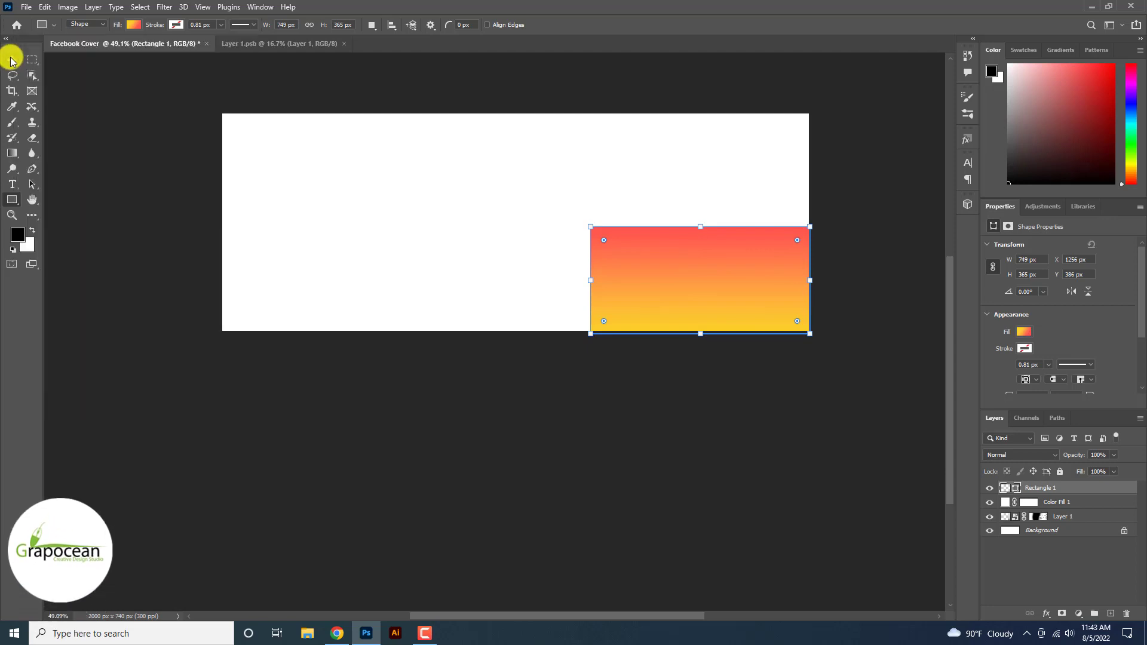
Make the gradient rectangle a smart object and warp its corner into a tilted page curl.
right_click(1087, 492)
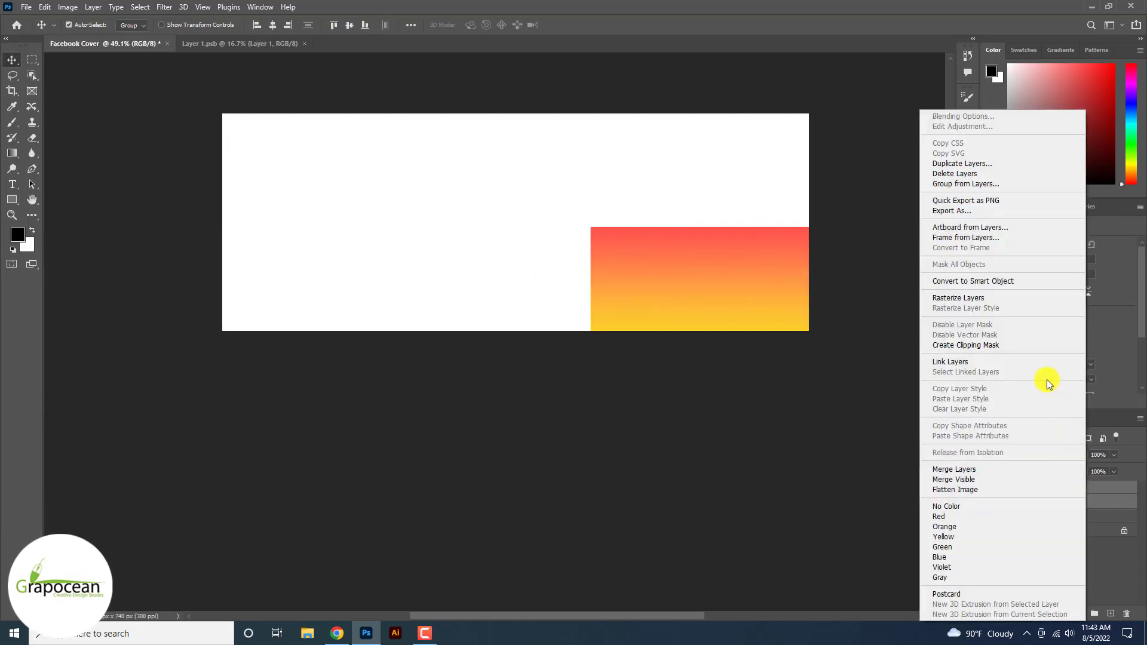
left_click(1013, 279)
key("ctrl+t")
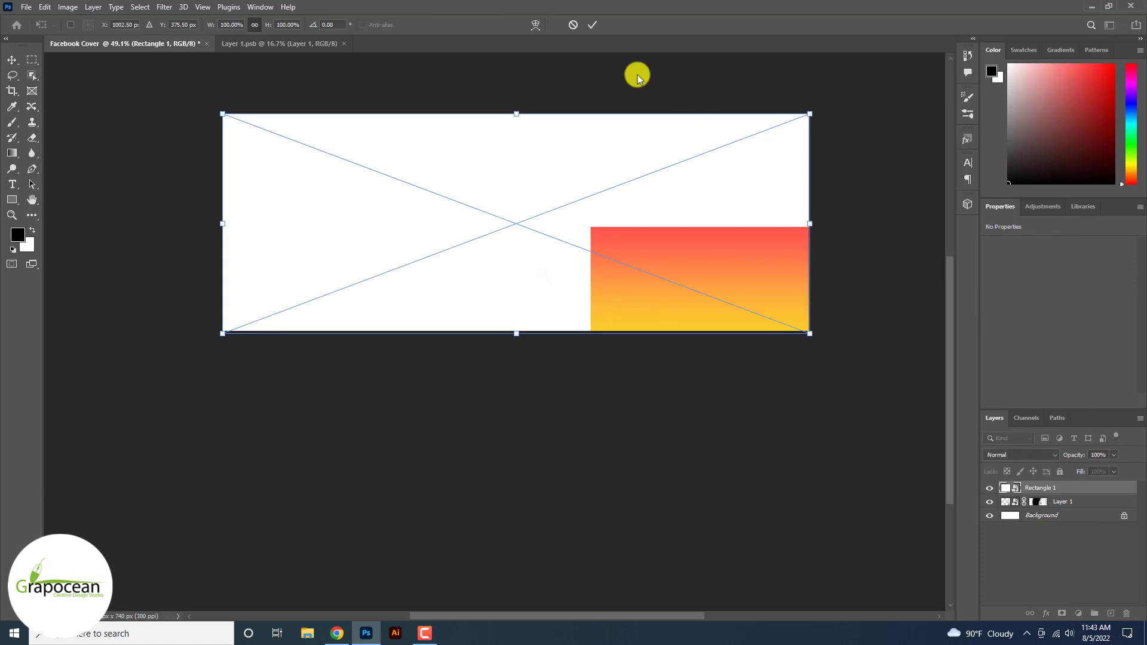
left_click(535, 24)
left_click_drag(810, 334, 599, 91)
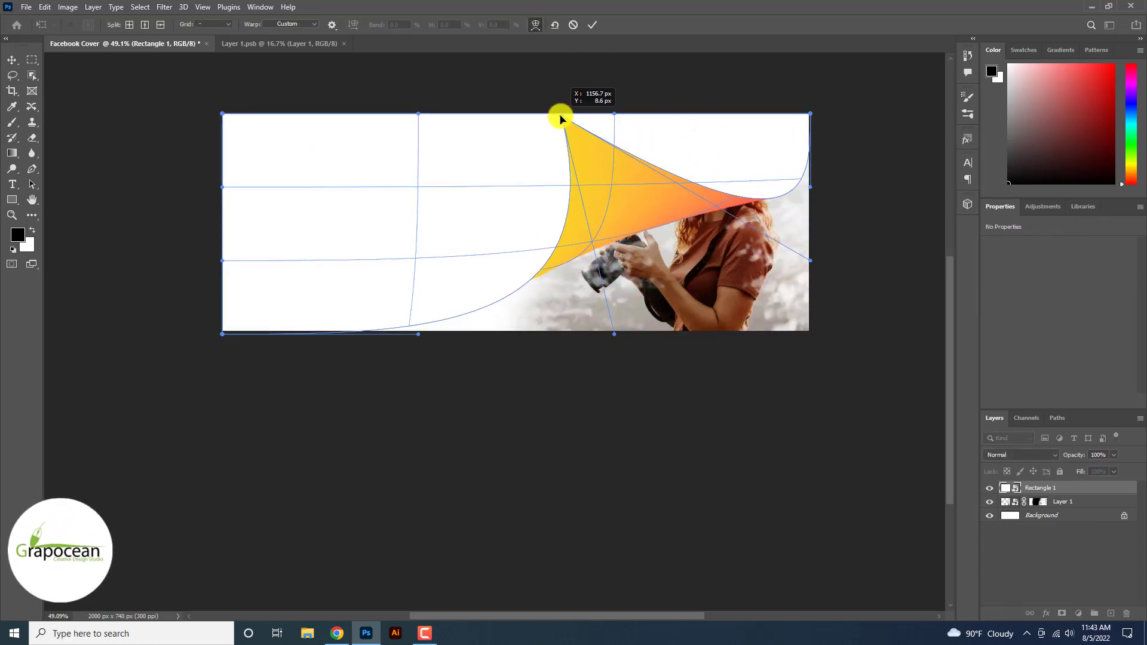
left_click_drag(591, 98, 548, 144)
mouse_move(727, 95)
left_mouse_down()
mouse_move(707, 107)
mouse_move(719, 87)
left_mouse_up()
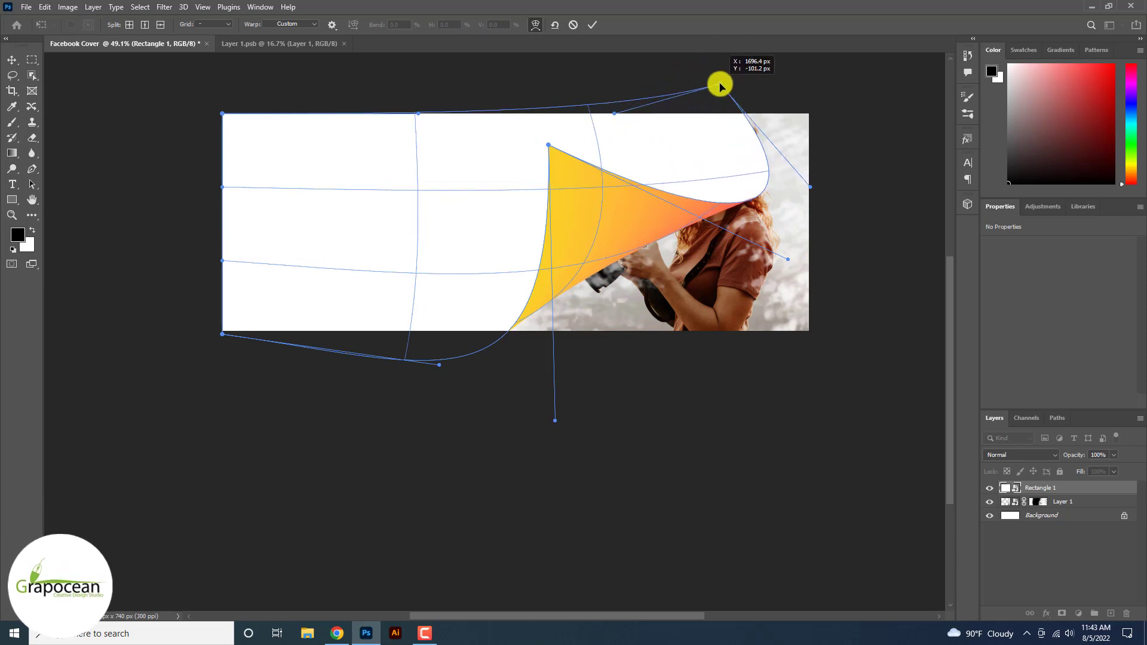
left_click_drag(743, 200, 721, 197)
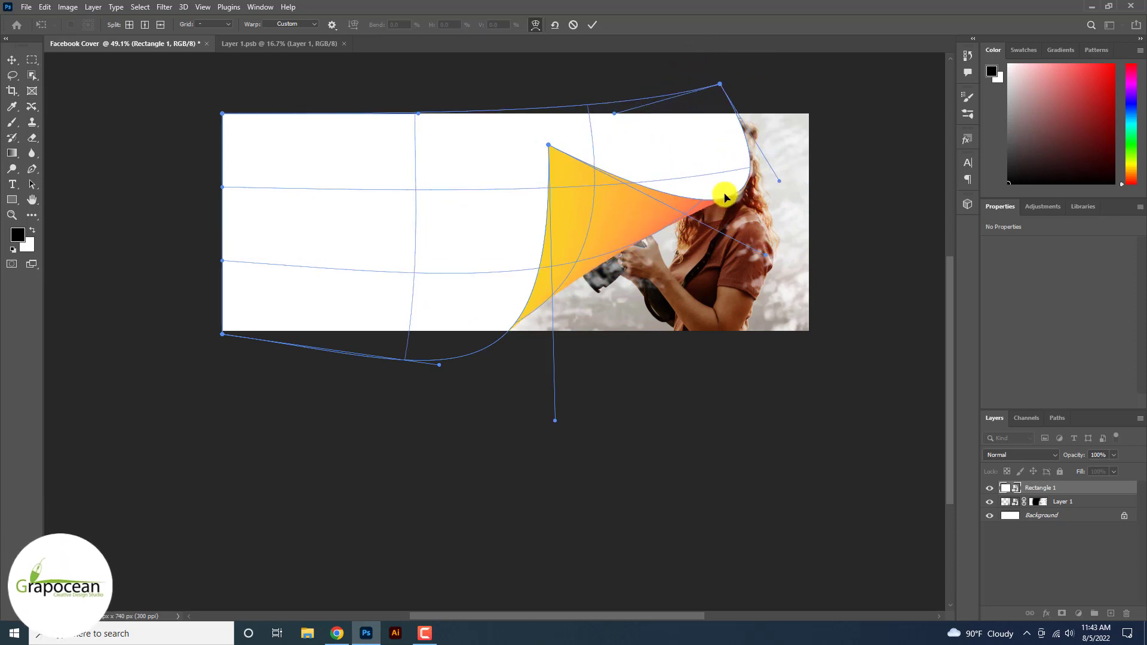
left_click(593, 26)
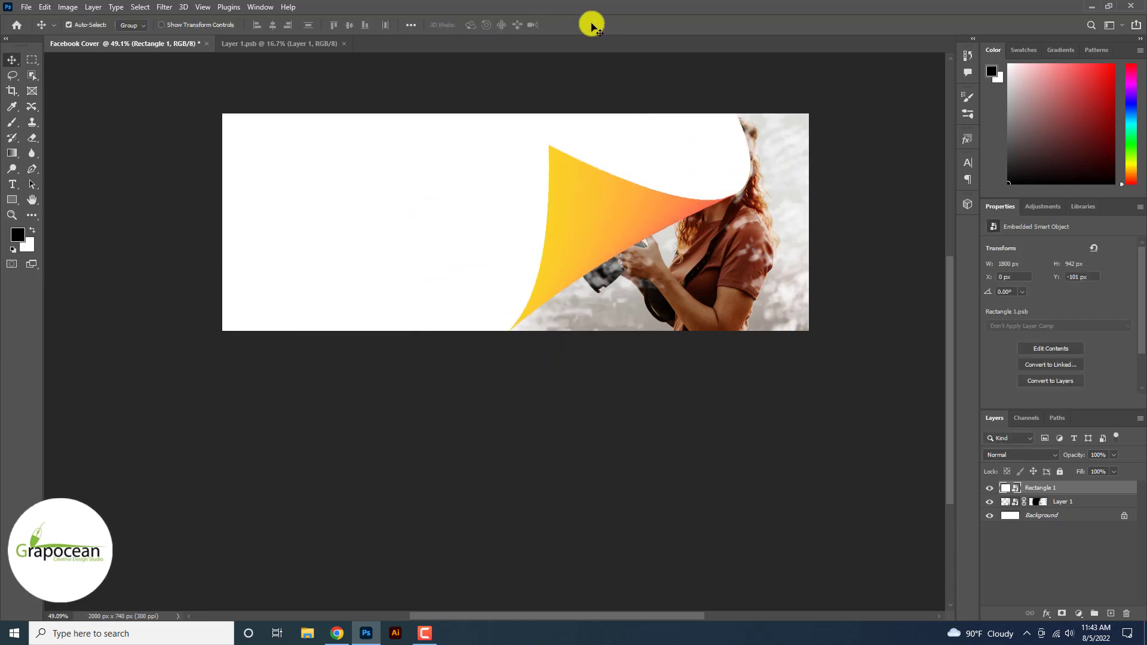
key("ctrl+minus")
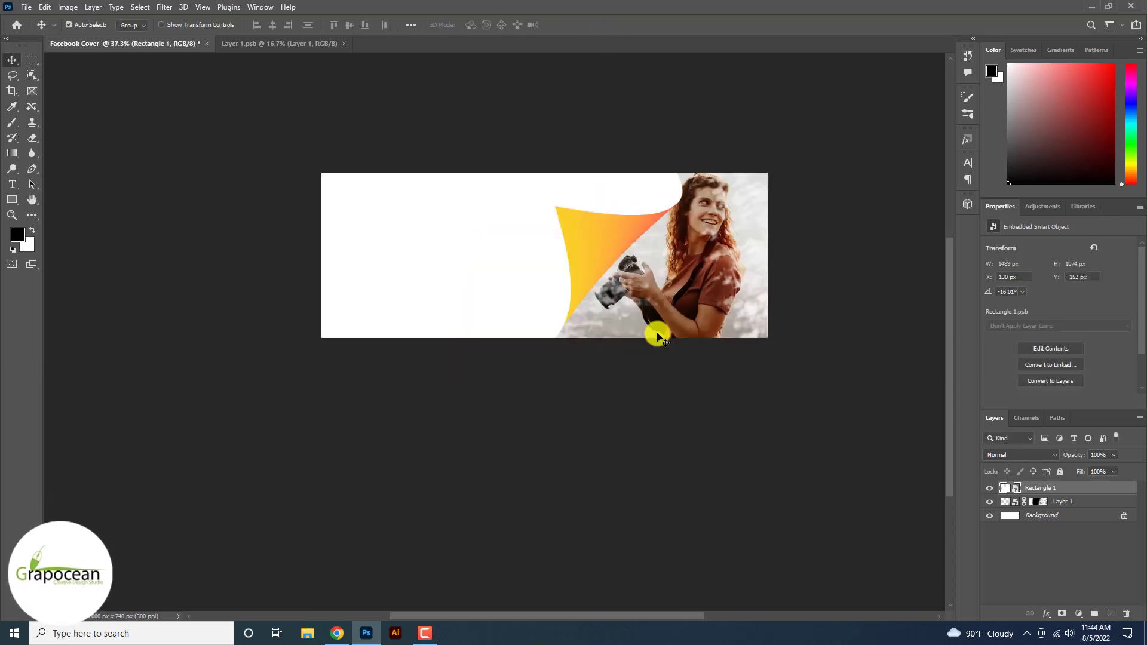
key("ctrl+plus")
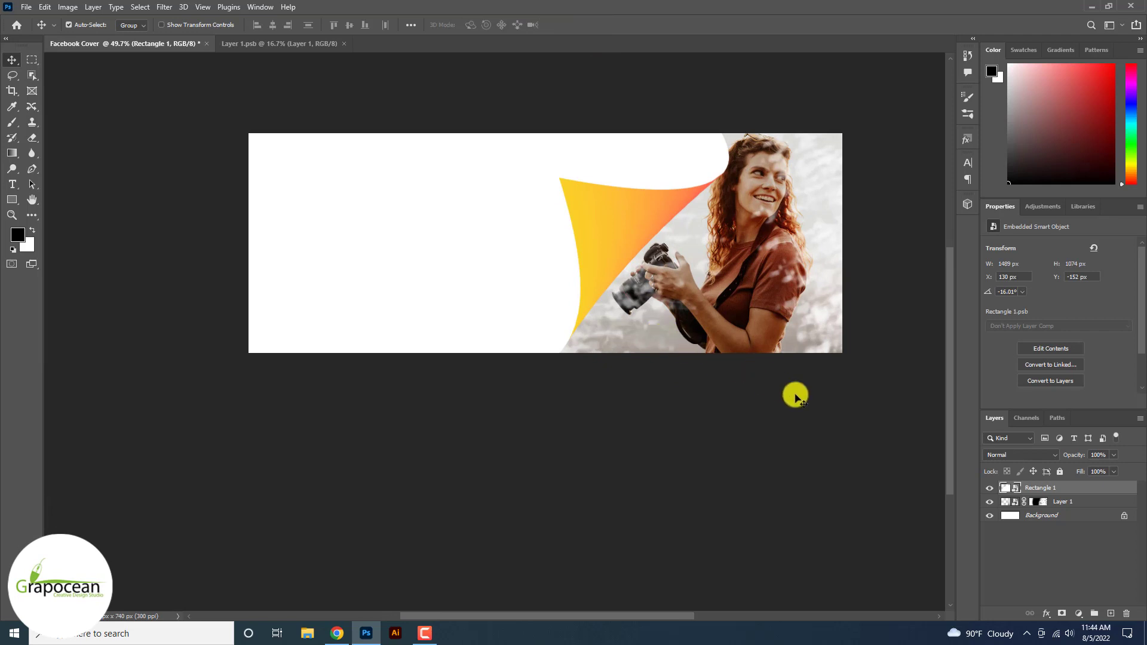
Load the curl selection and paint 22%-opacity grey shading along its edge on a new layer.
left_click(1010, 489, "ctrl")
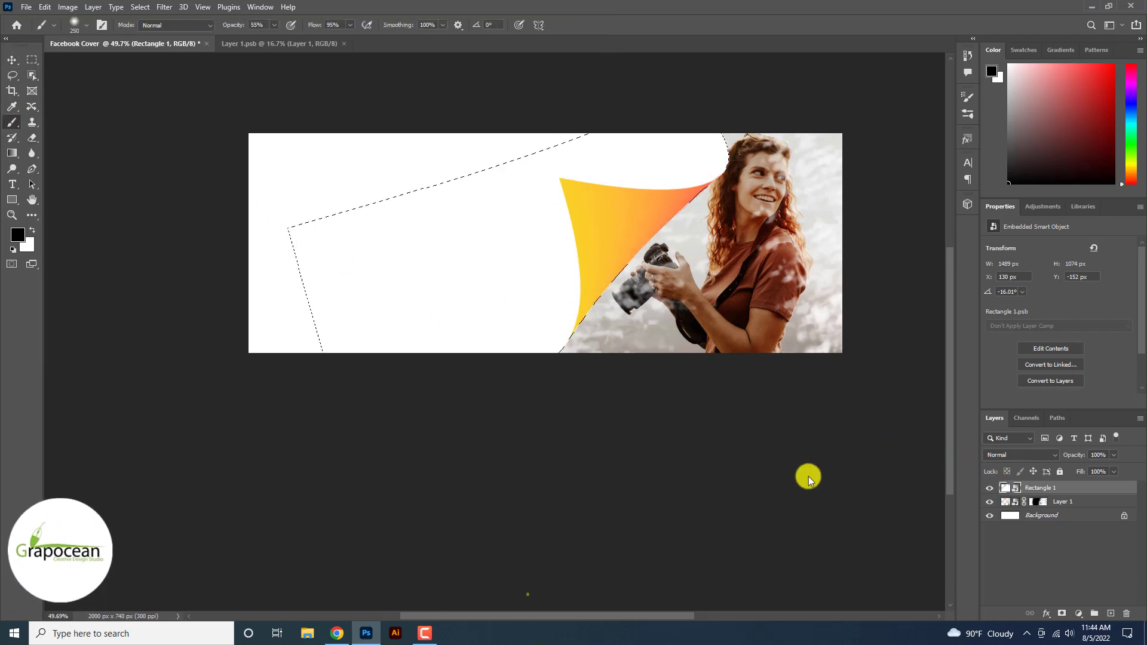
left_click(1110, 613)
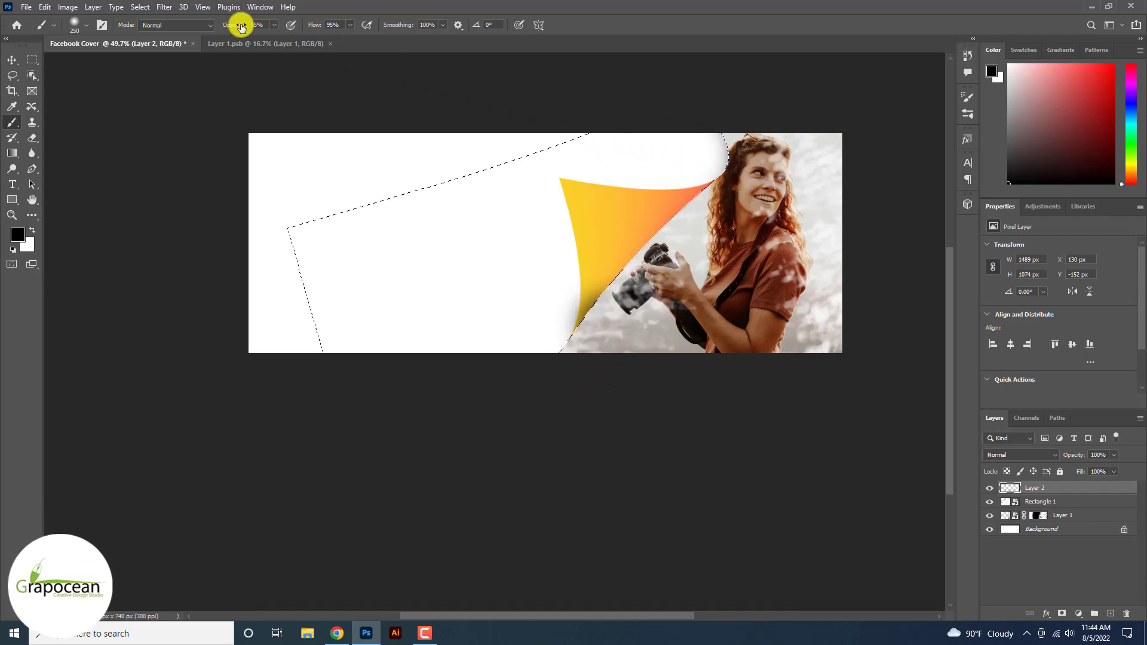
left_click_drag(240, 27, 371, 89)
left_click(1110, 613)
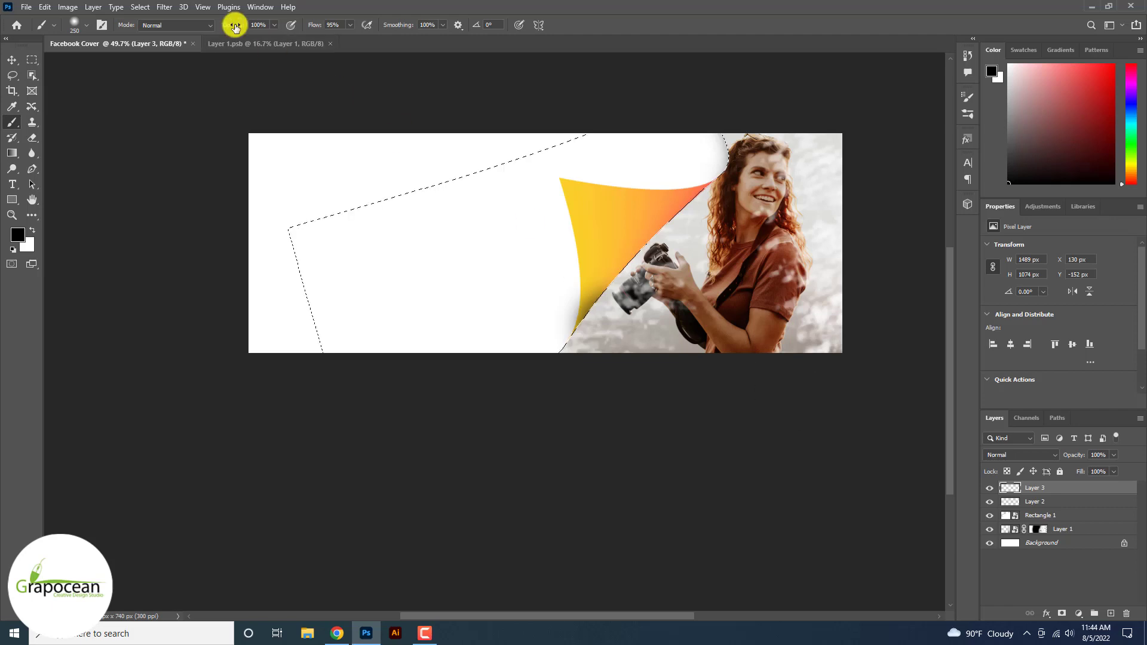
type("22")
mouse_move(619, 159)
left_mouse_down()
mouse_move(623, 256)
mouse_move(582, 324)
left_mouse_up()
key("ctrl+z")
key("ctrl+z")
key("ctrl+z")
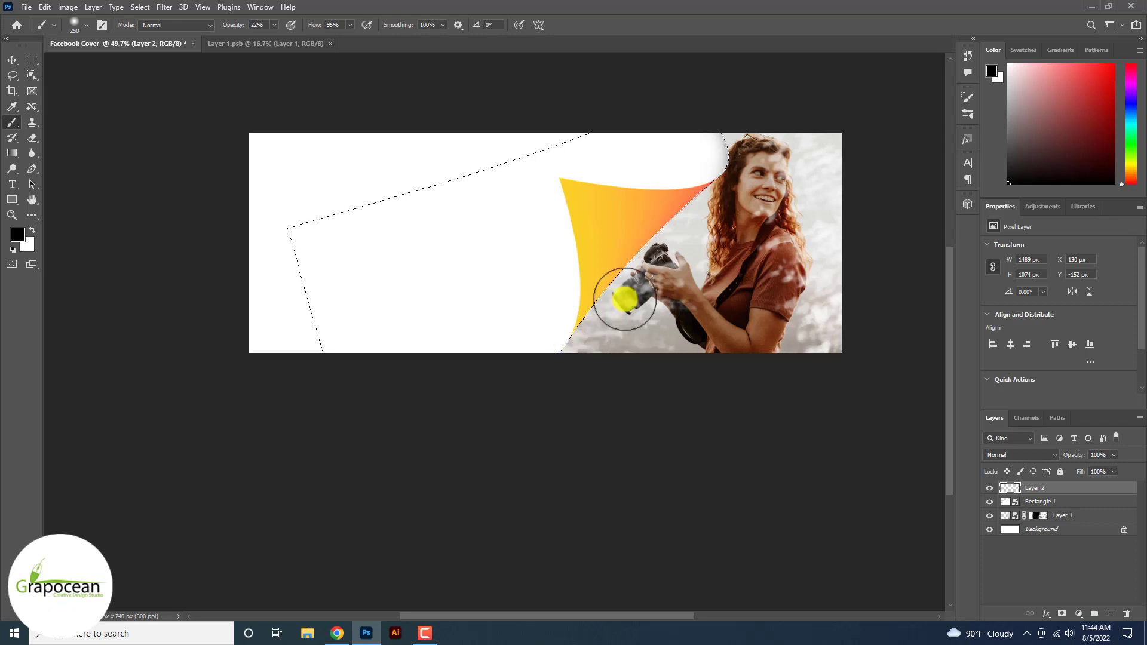
mouse_move(624, 299)
left_mouse_down()
mouse_move(709, 215)
mouse_move(652, 259)
mouse_move(639, 290)
left_mouse_up()
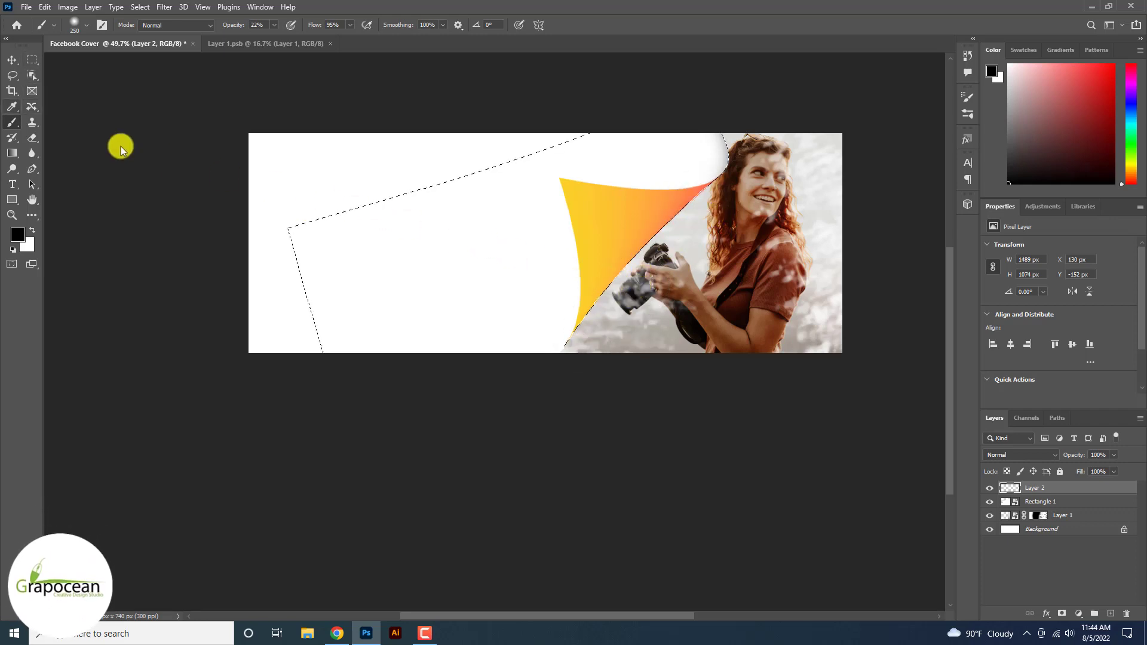
right_click(13, 122)
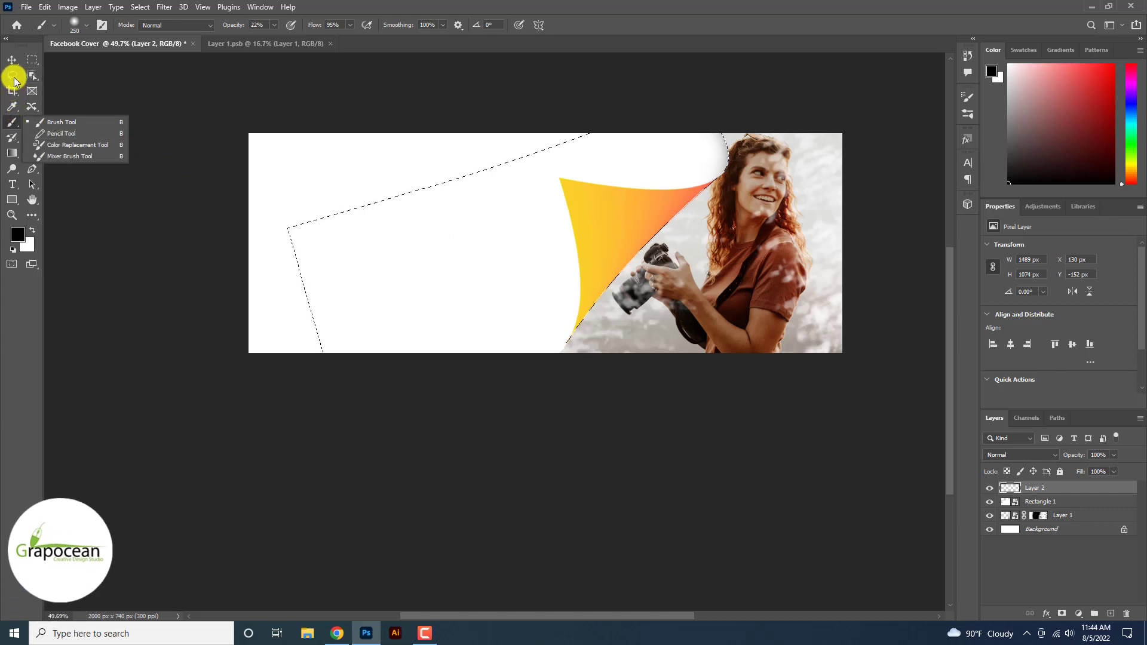
left_click(14, 76)
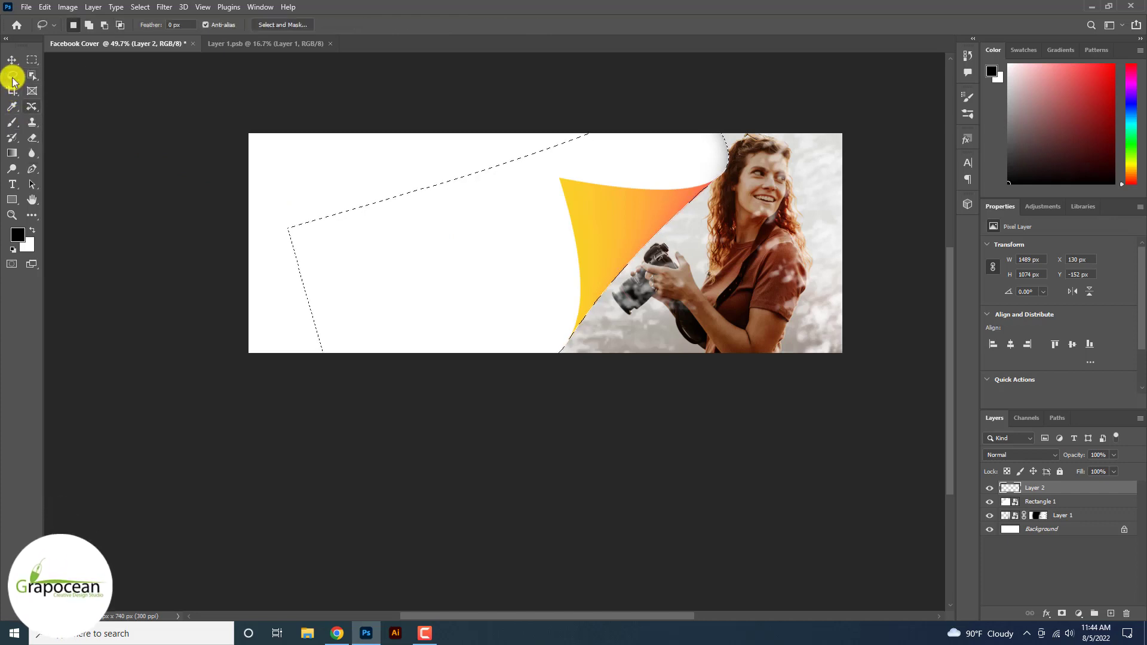
left_click(38, 106)
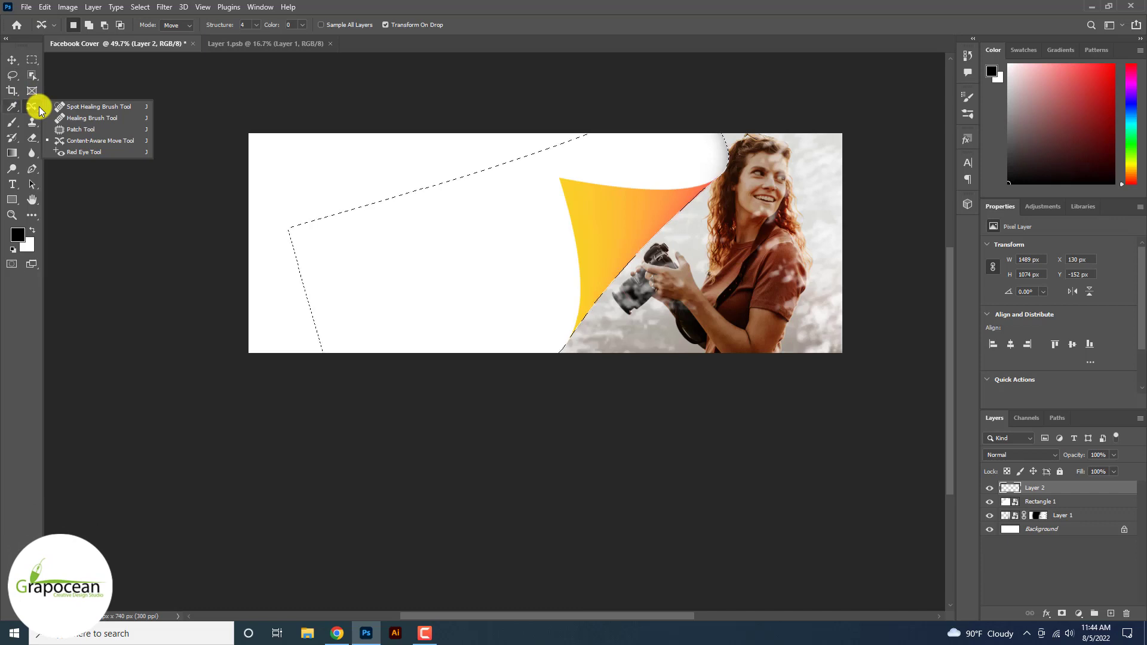
left_click(32, 75)
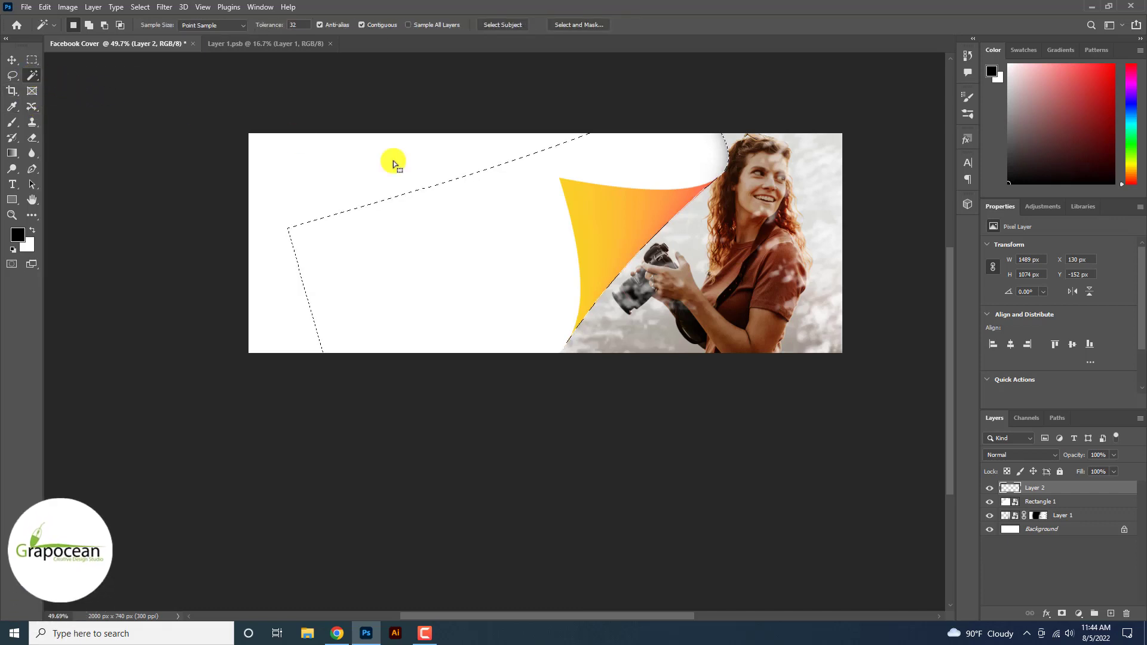
left_click(609, 219)
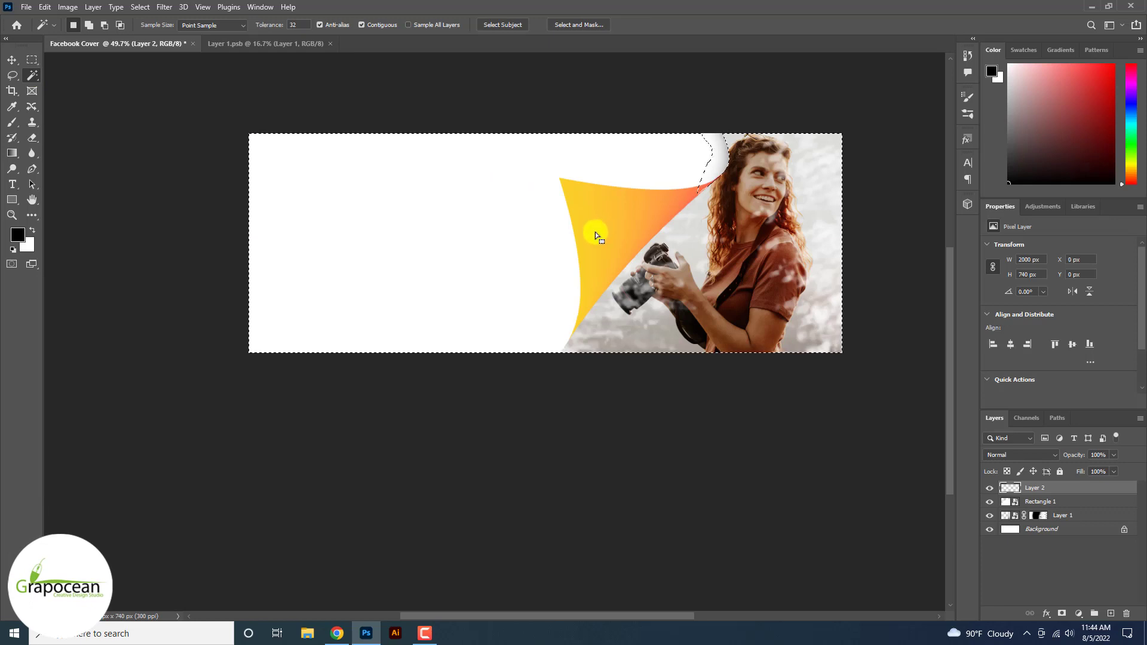
right_click(36, 73)
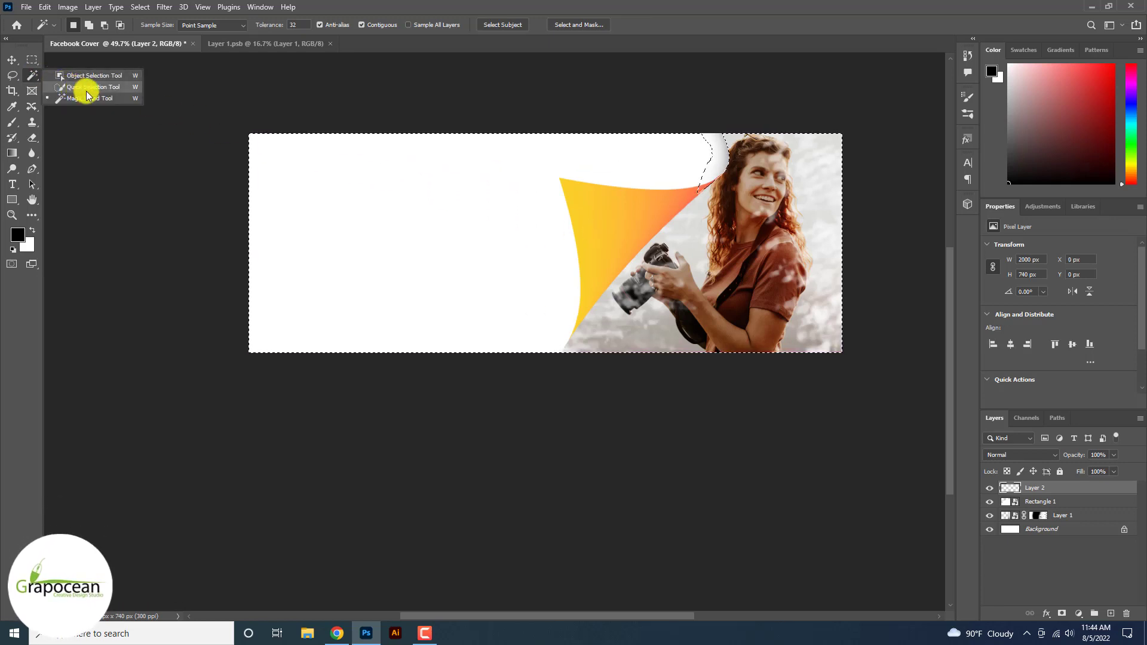
left_click(75, 83)
left_click_drag(596, 221, 622, 219)
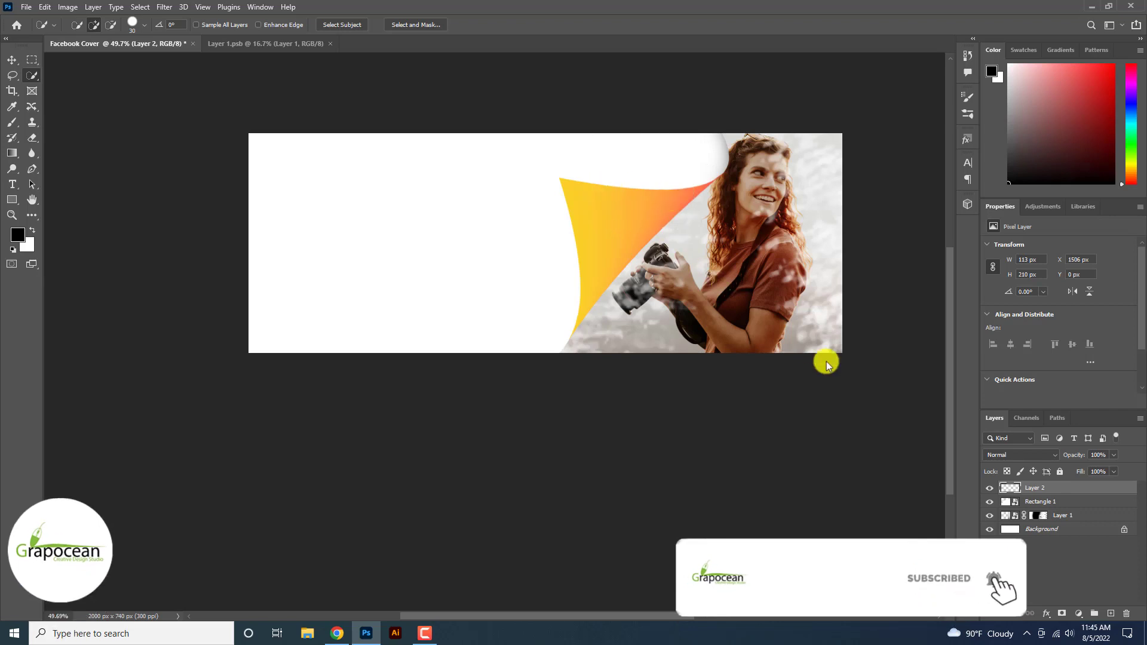
Fill the curl selection with a yellow-to-orange gradient on a new layer, then add Layer 4 above Rectangle 1.
left_click(1015, 501)
left_click(608, 210)
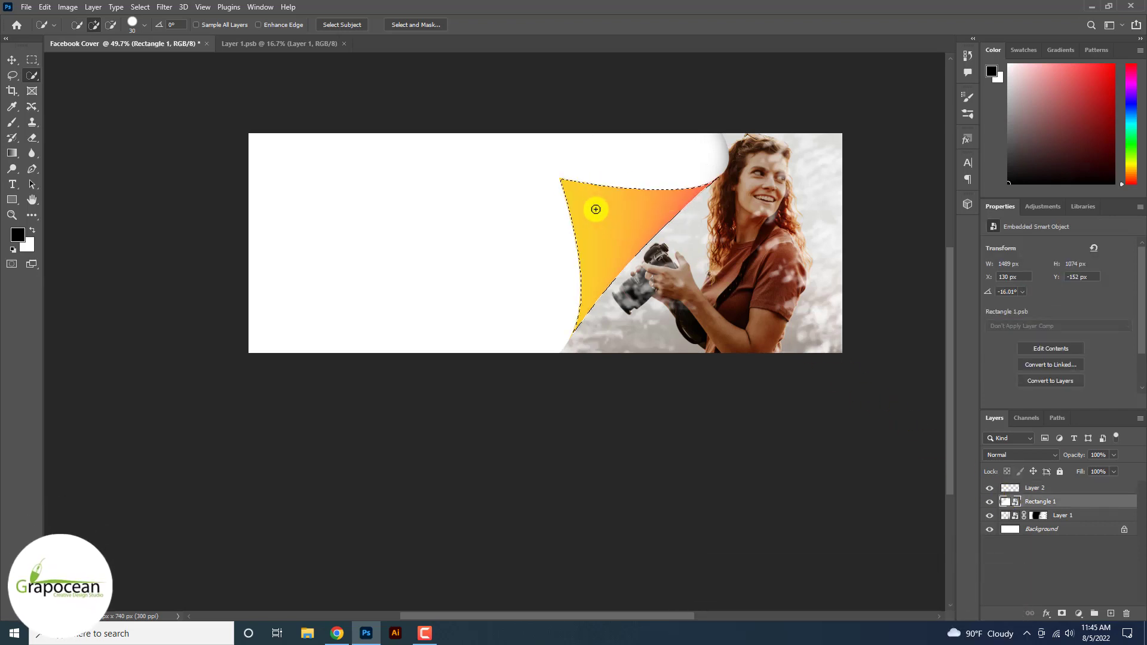
scroll(597, 209, "up", 2)
scroll(595, 209, "up", 1)
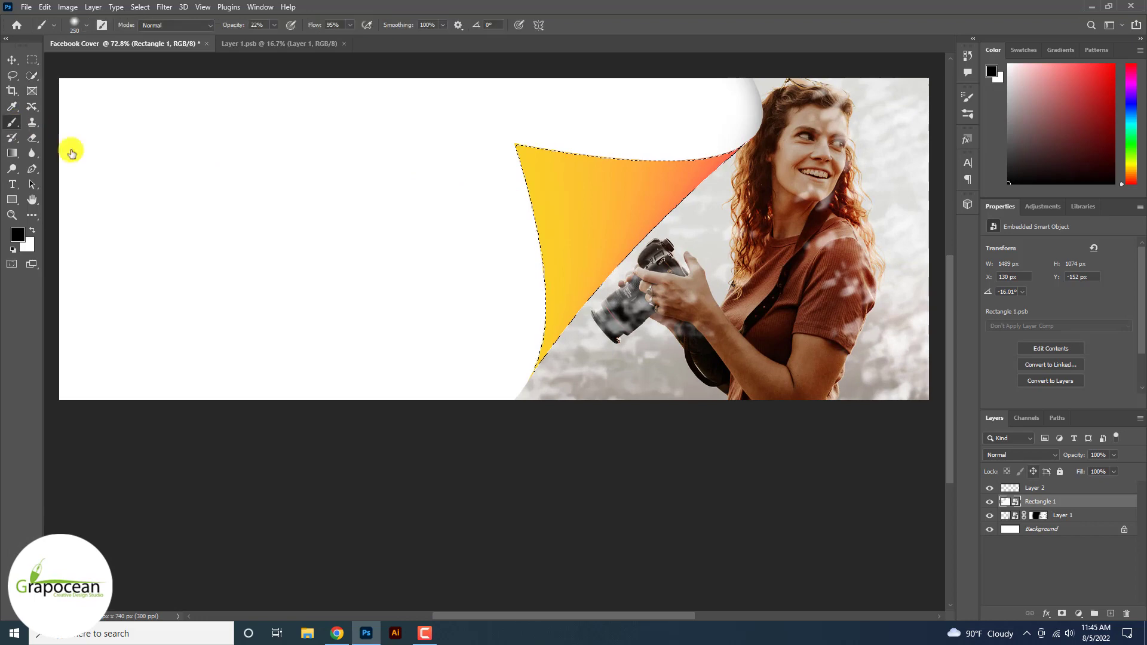
left_click(1109, 614)
left_click_drag(691, 230, 558, 381)
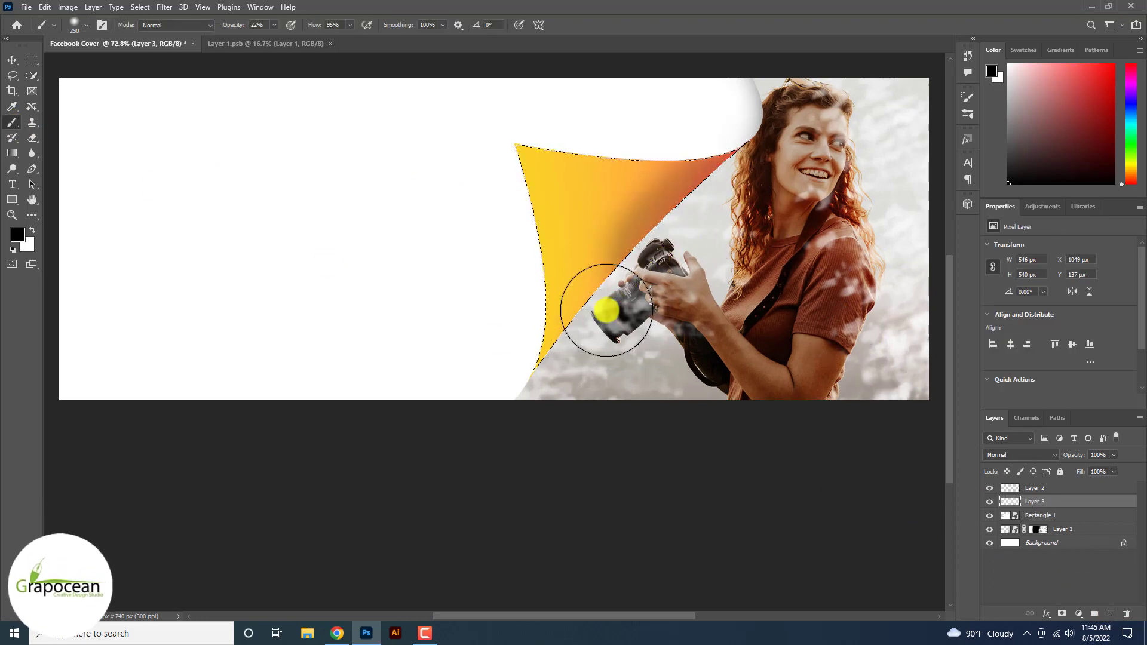
scroll(738, 267, "down", 2)
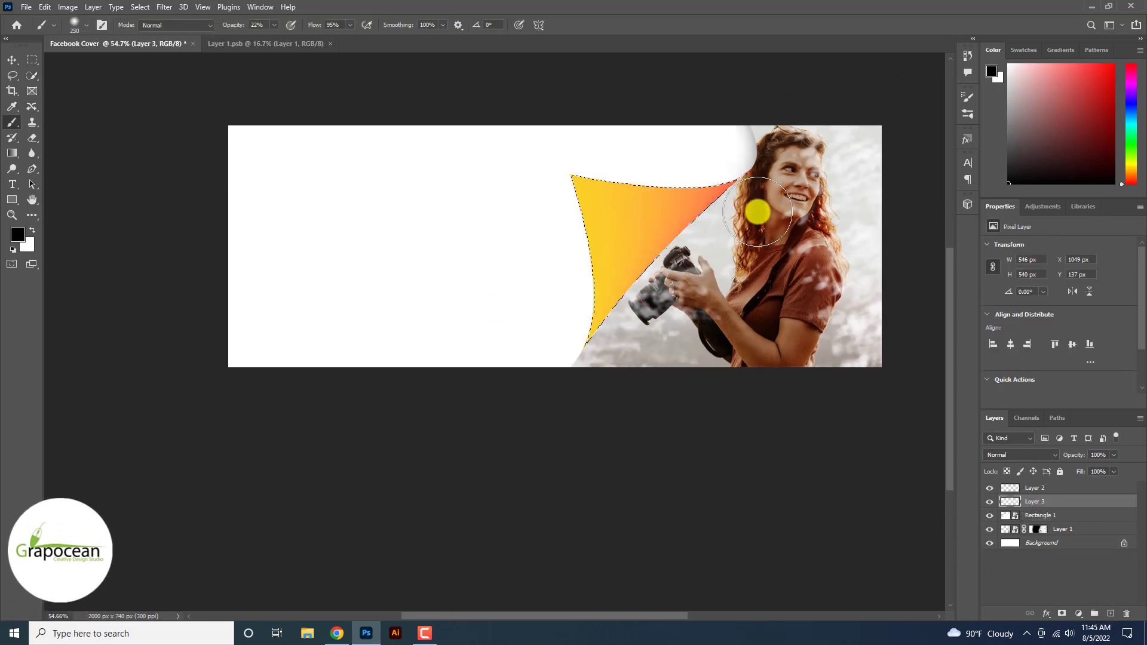
left_click_drag(611, 364, 742, 220)
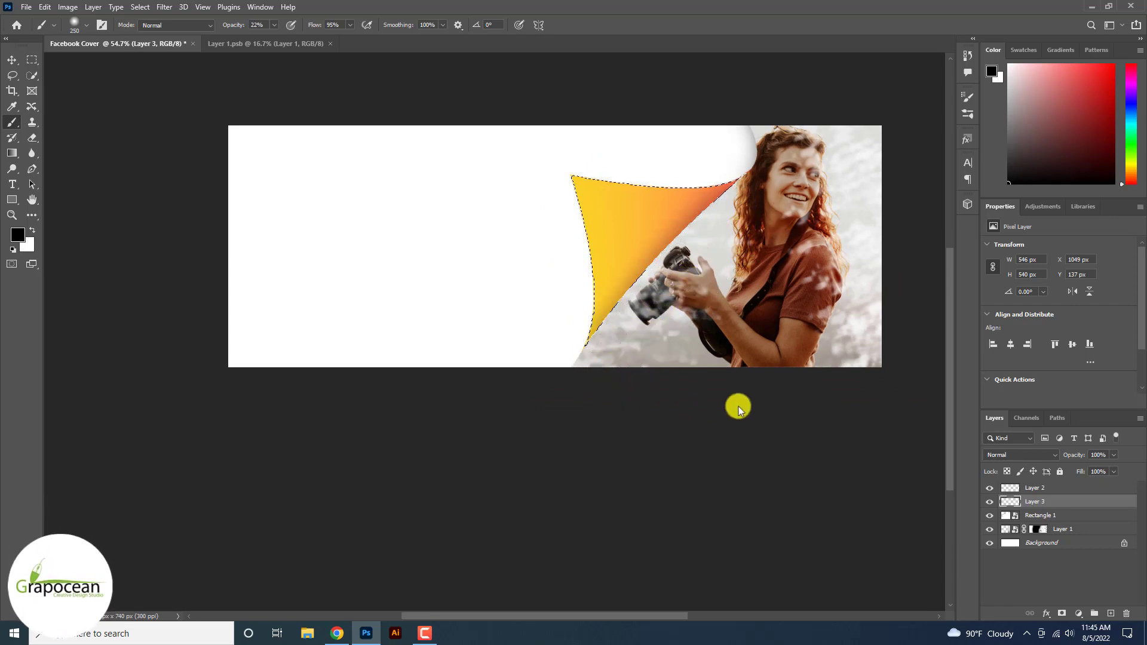
left_click(1063, 515)
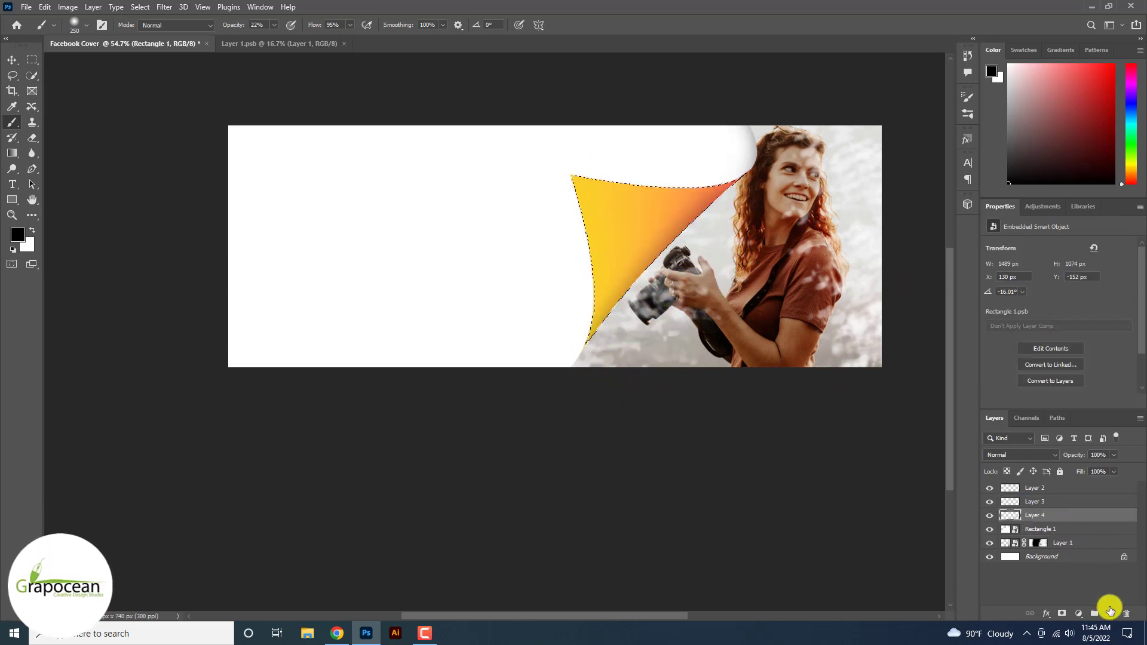
left_click(1110, 614)
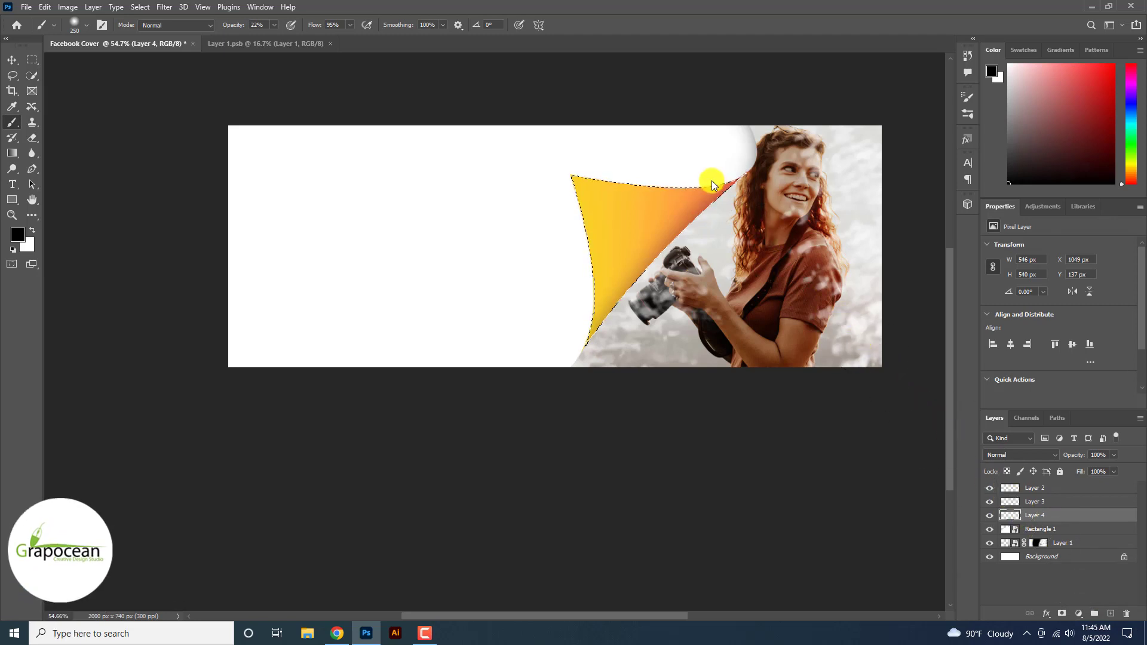
Deselect the curl, add a new layer above Layer 1, and reselect Rectangle 1.
left_click(89, 120)
left_click(1069, 530)
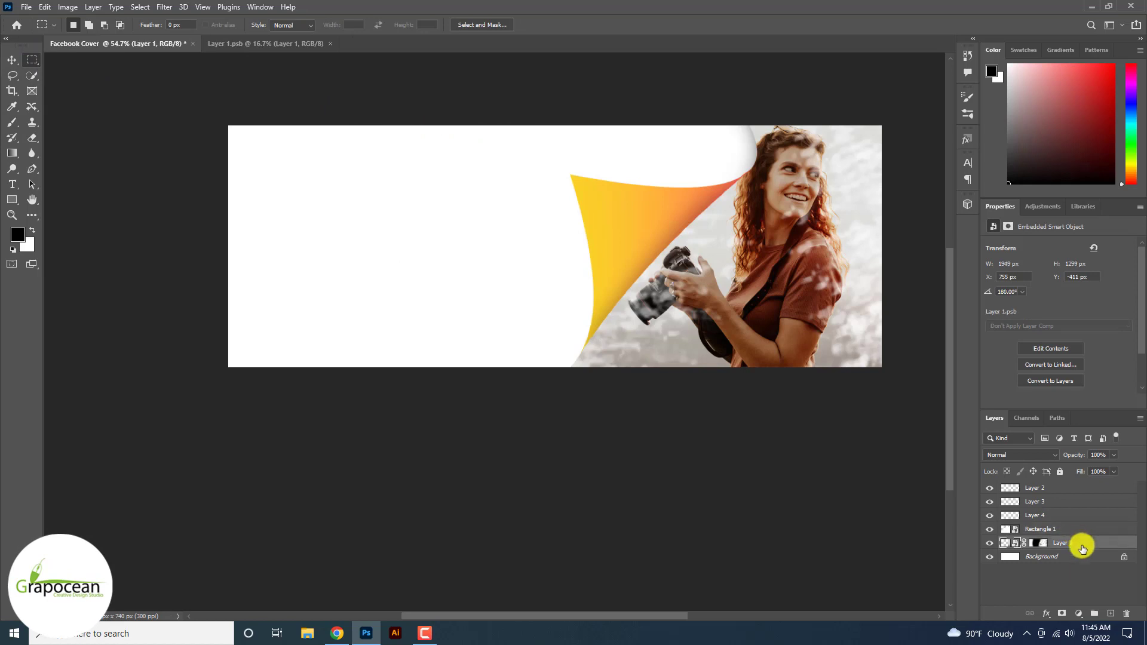
left_click(1110, 615)
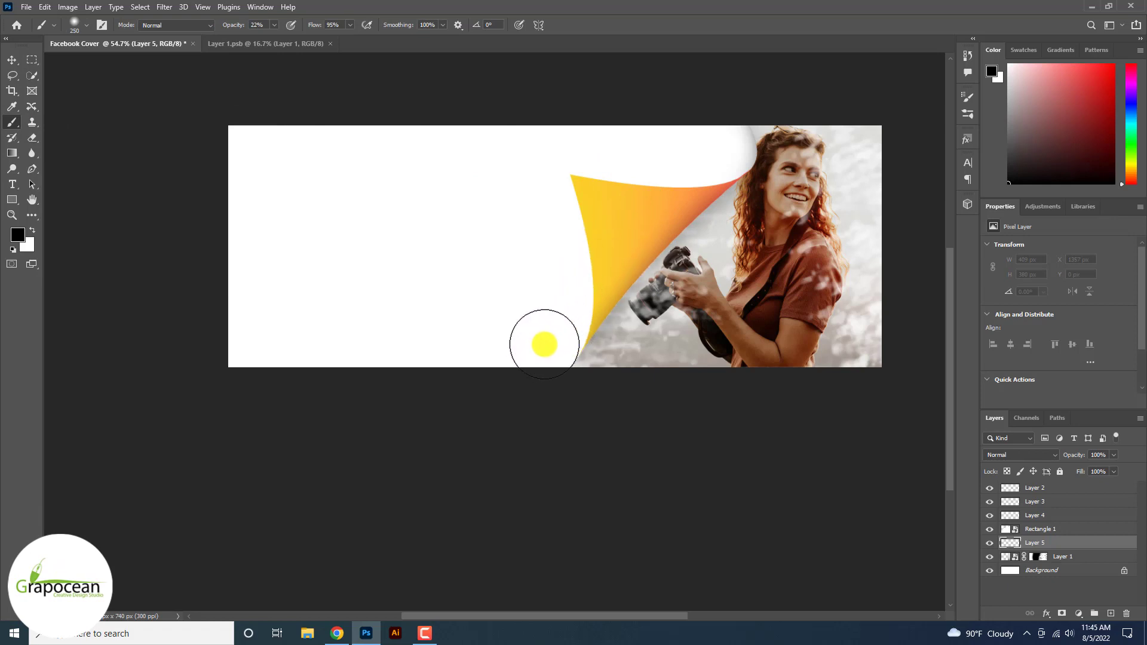
scroll(622, 246, "up", 1)
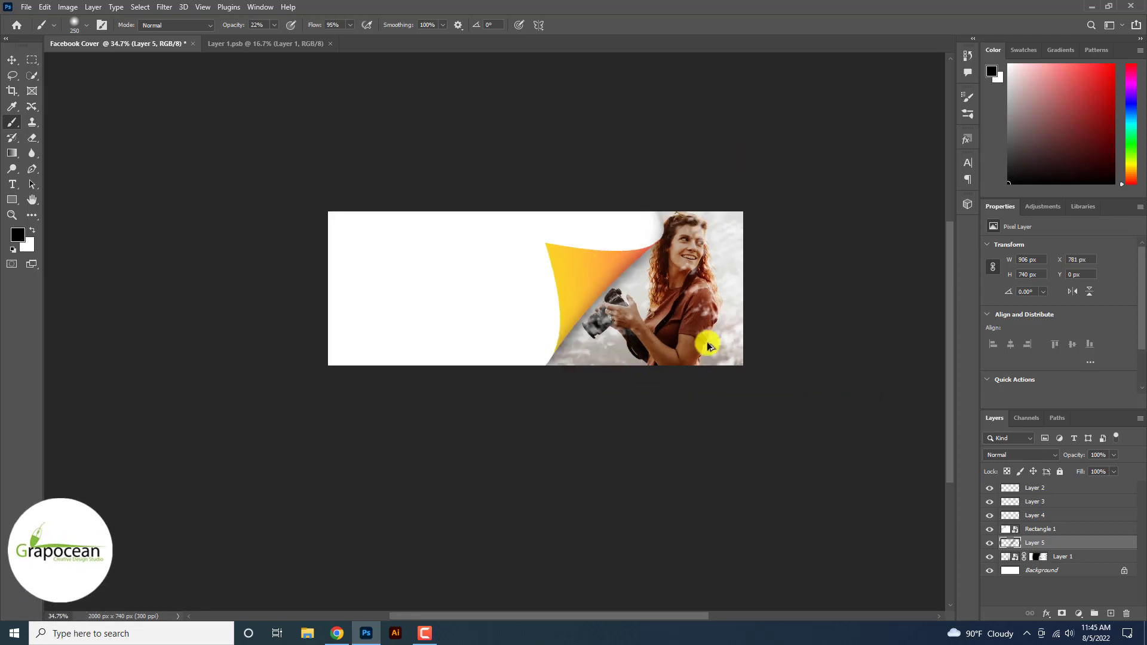
left_click(656, 452)
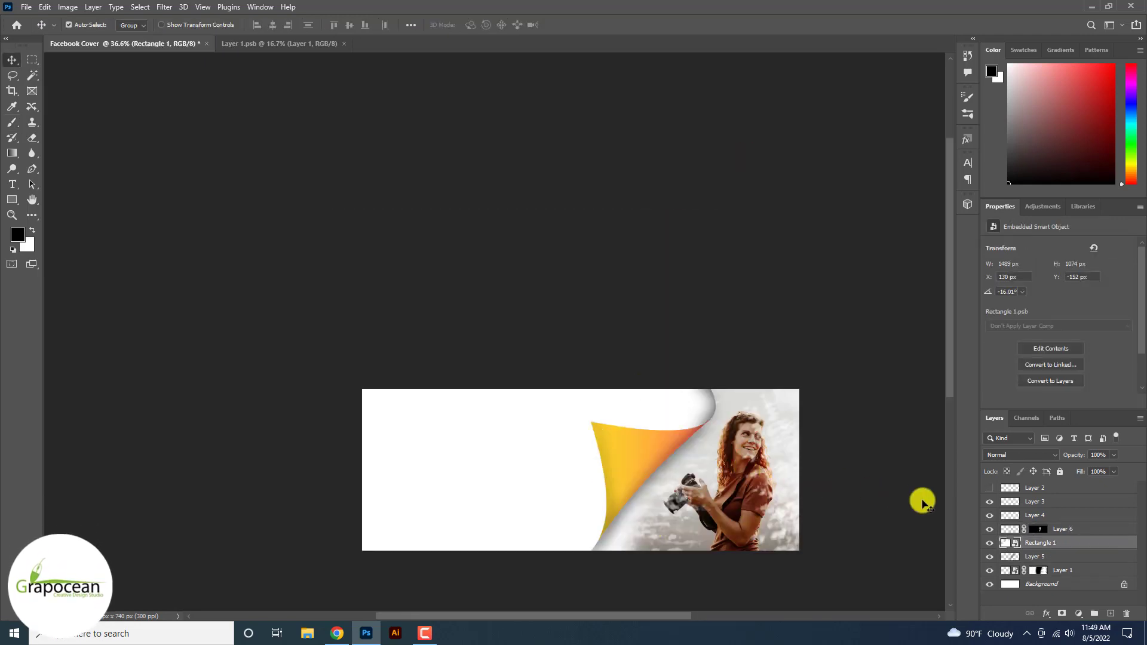
Move Layers 3–5 left and enlarge the curl slightly, then shift the woman's photo beside it.
left_click(1065, 517, "shift")
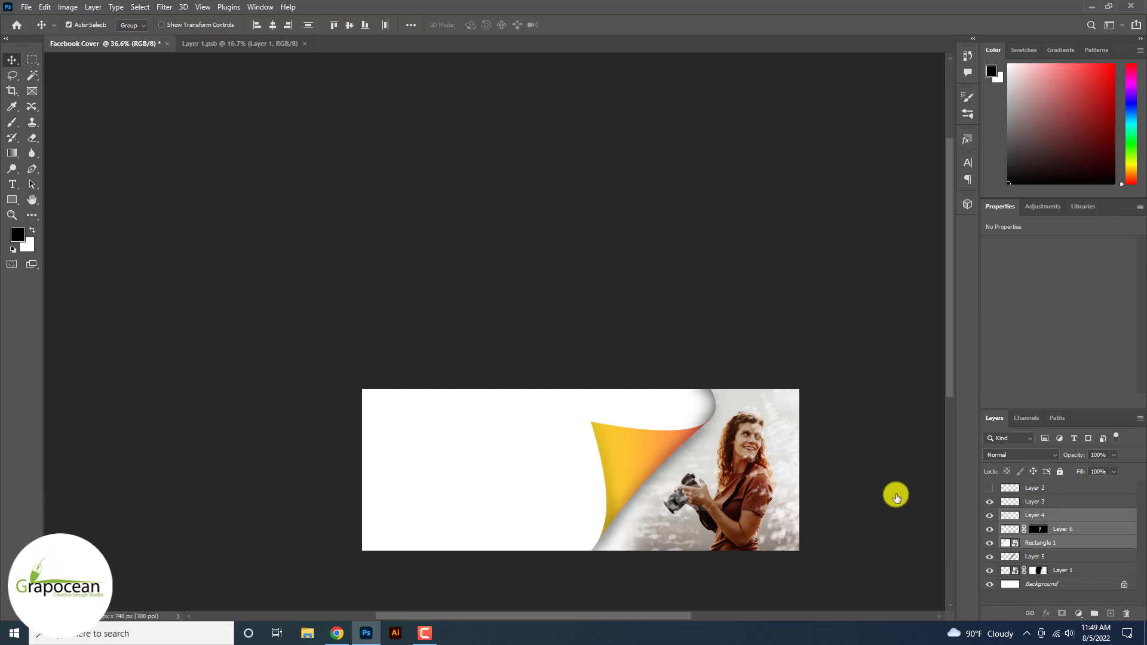
left_click_drag(629, 462, 496, 463)
key("ctrl+z")
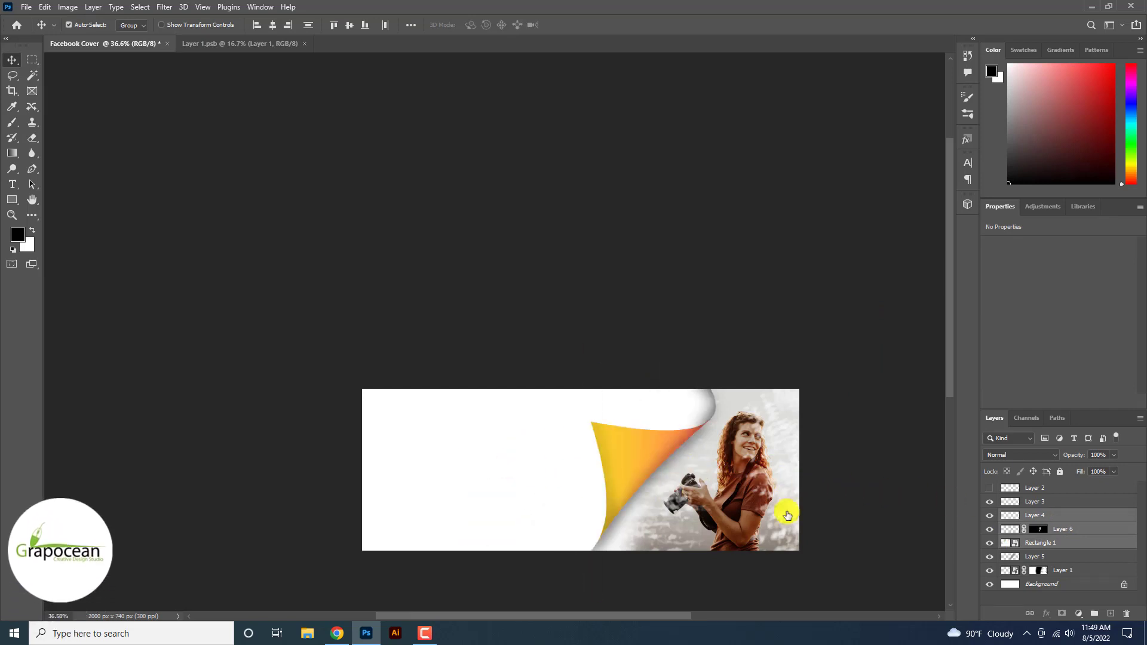
left_click(1054, 559)
left_click(1052, 502, "shift")
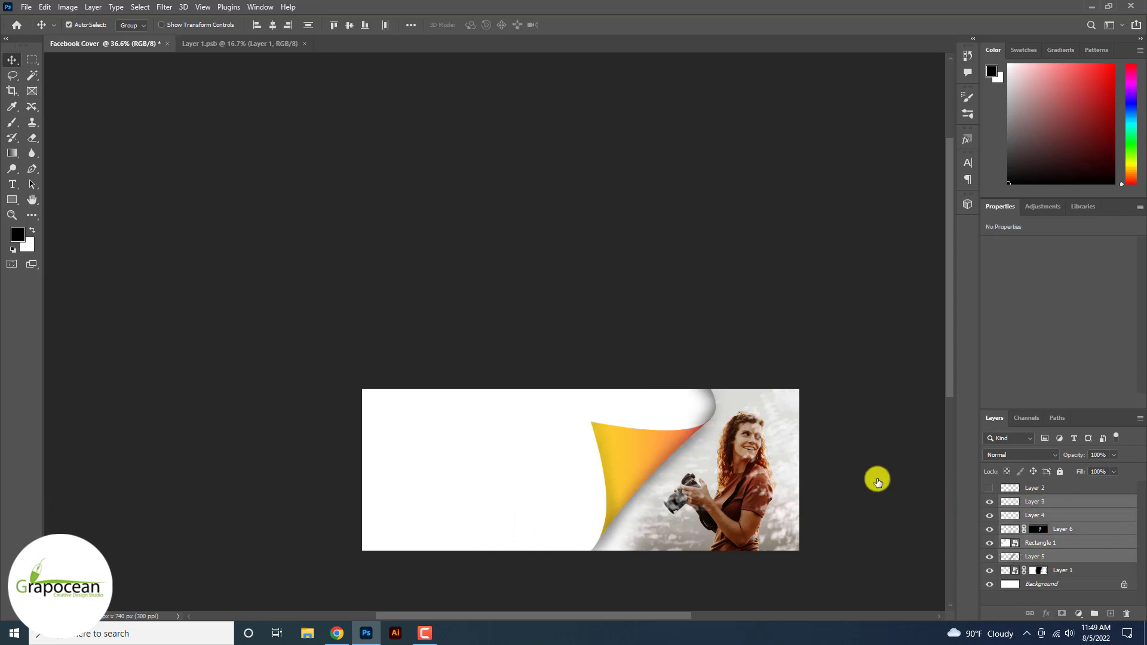
left_click_drag(652, 462, 529, 458)
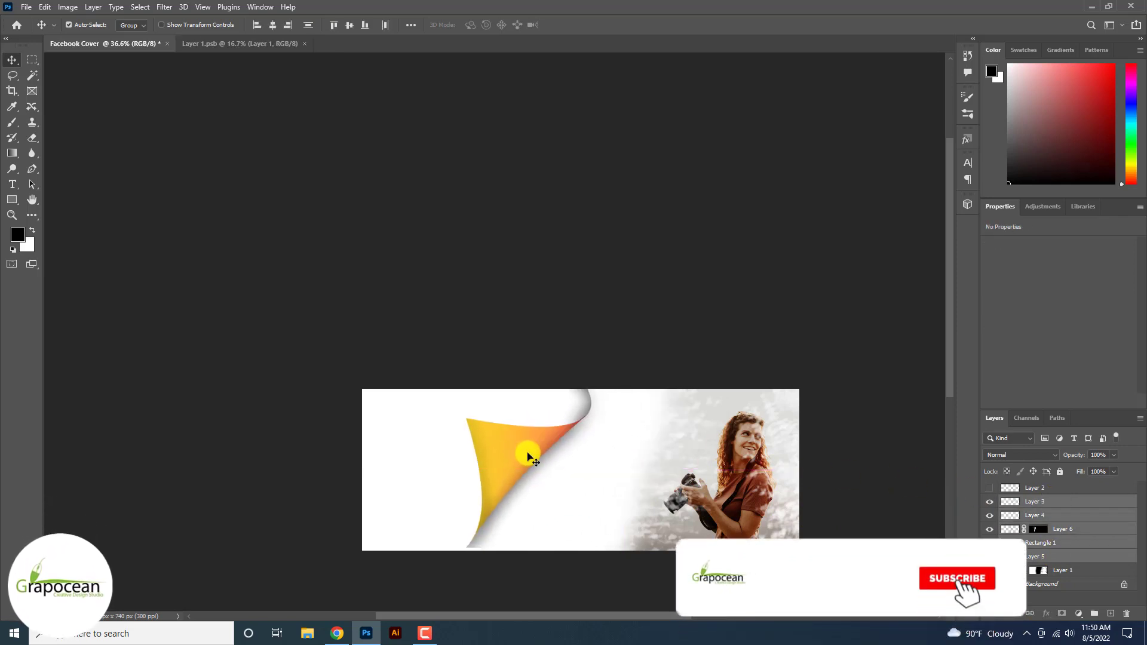
key("ctrl+t")
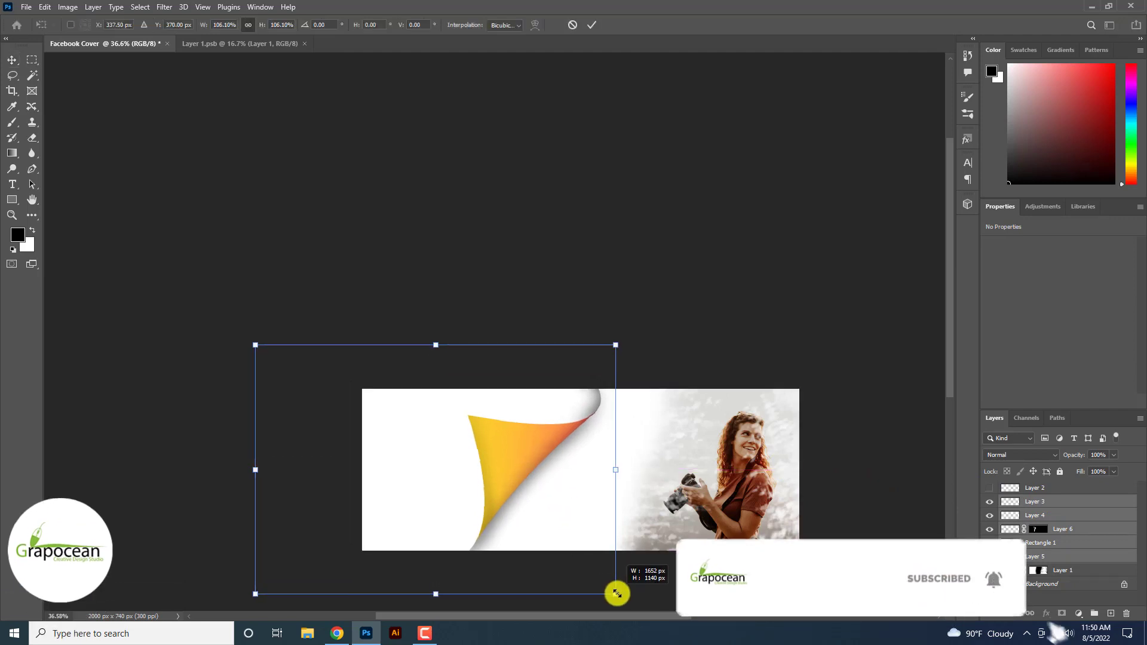
left_click_drag(522, 509, 477, 511)
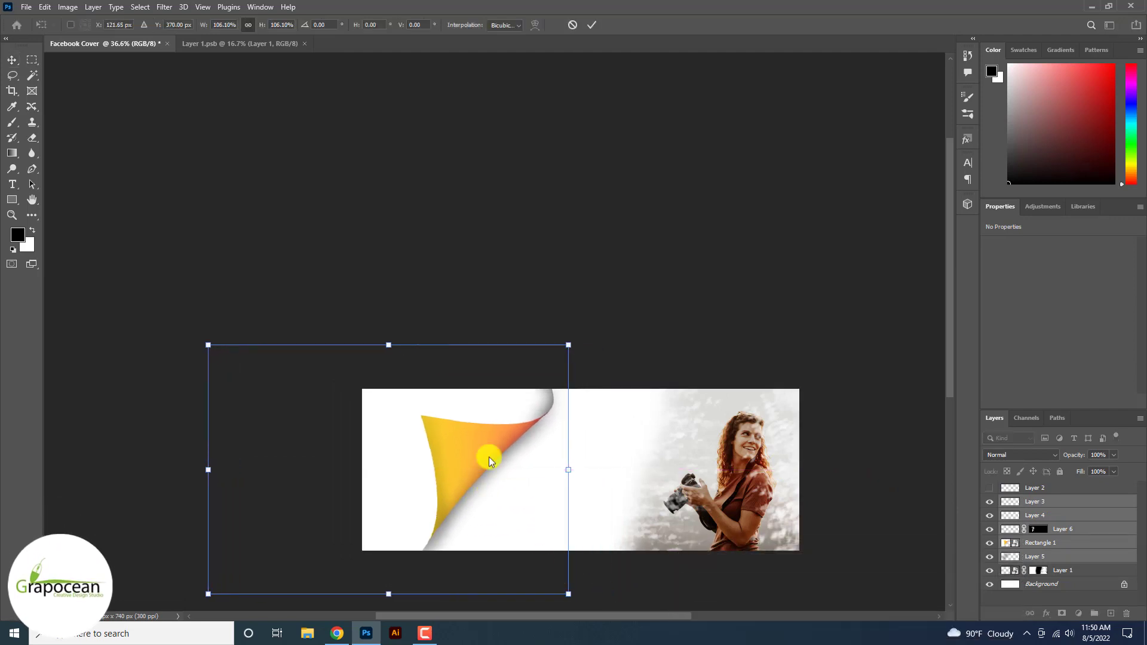
left_click(592, 24)
left_click_drag(717, 496, 545, 491)
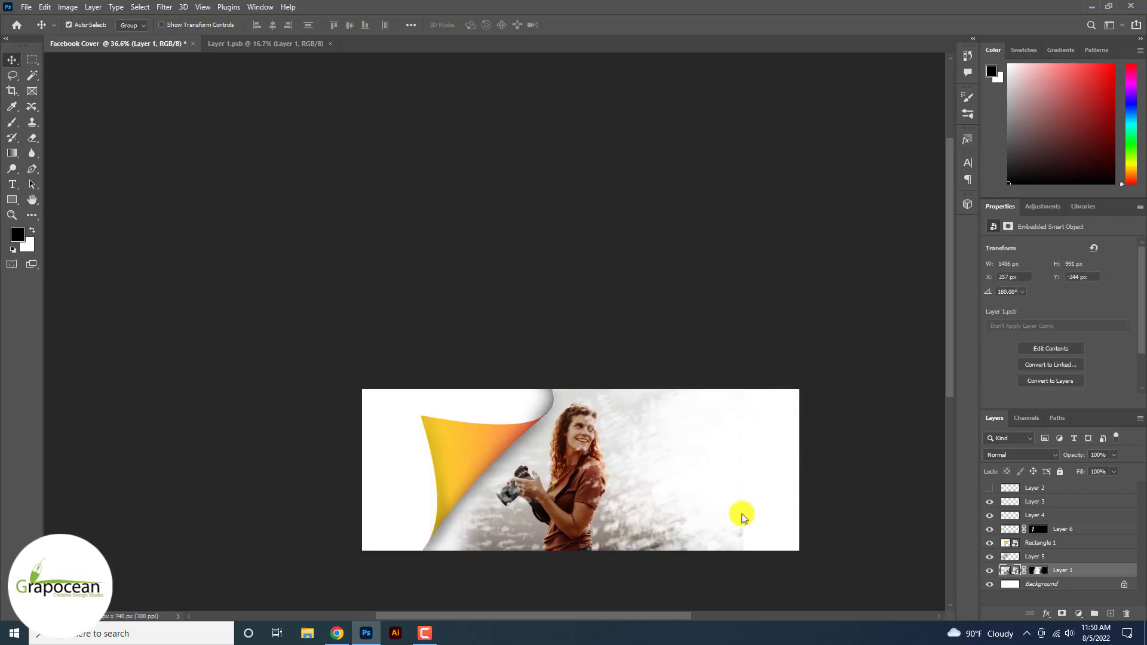
left_click(1058, 493, "shift")
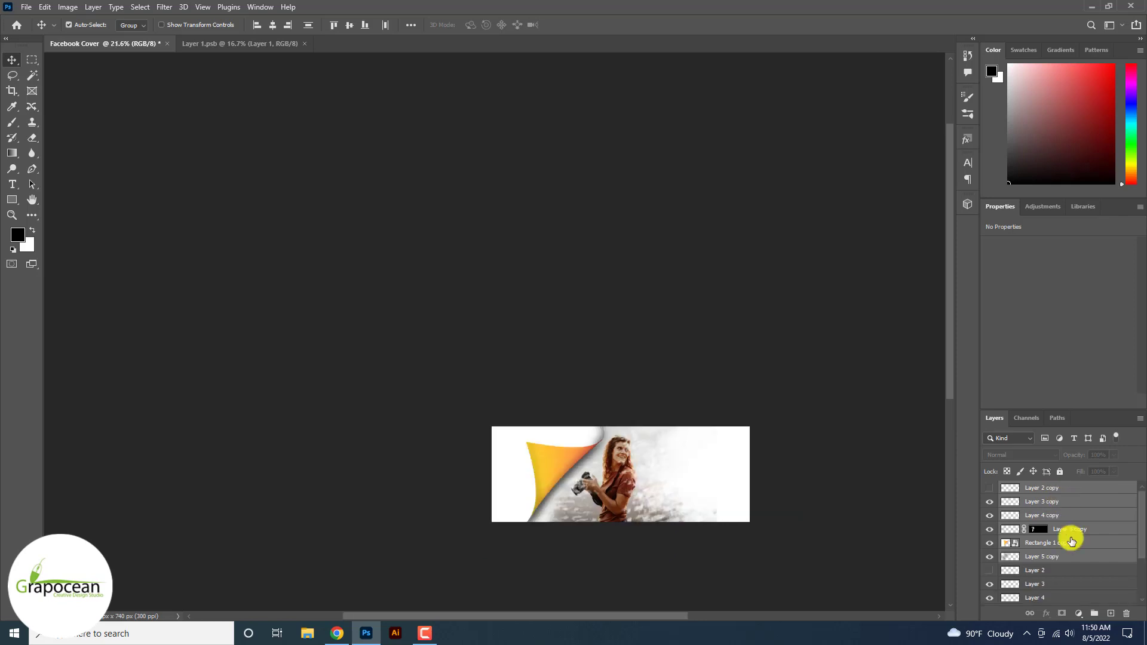
Group the copied curl layers into Group 1.
key("ctrl+g")
right_click(1066, 491)
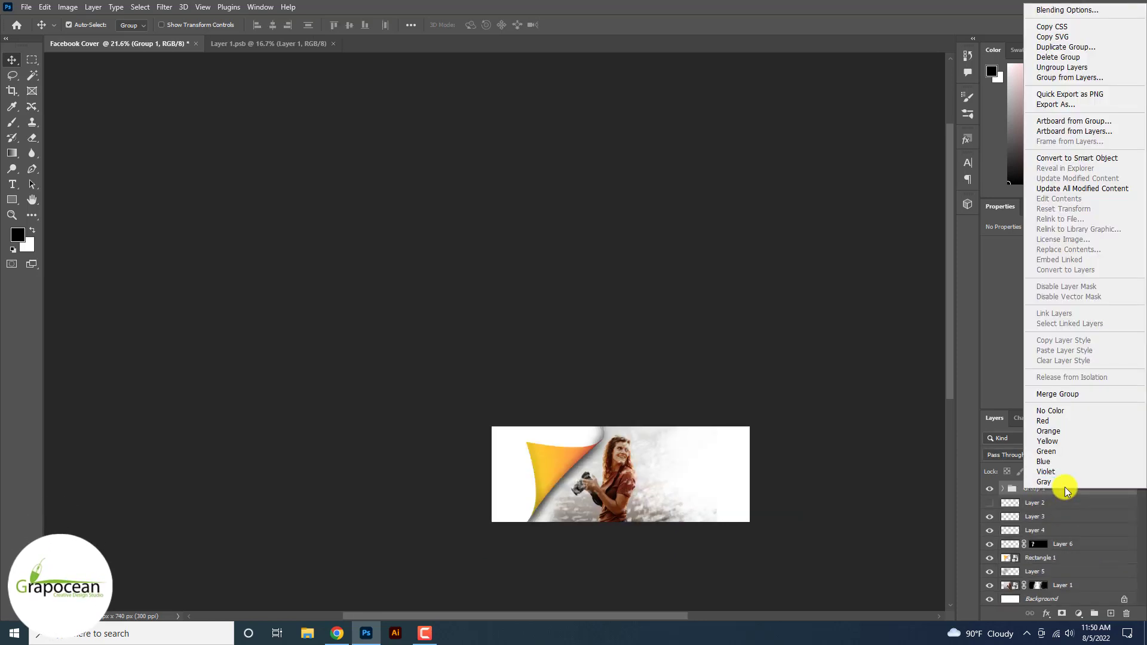
left_click(1046, 504)
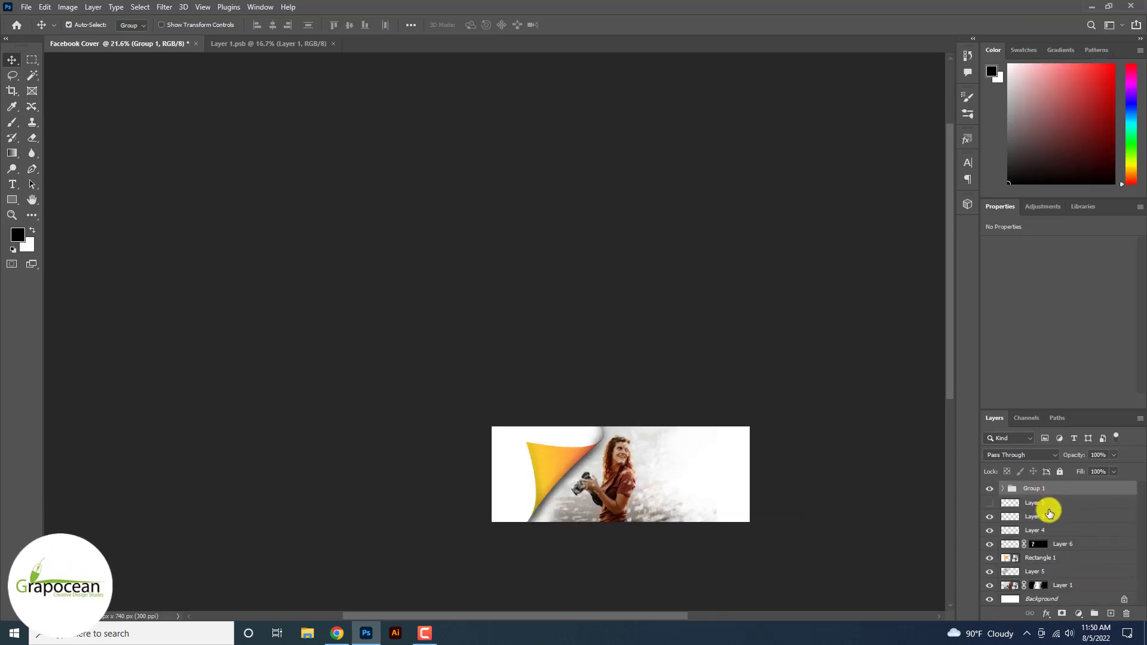
Group the original Layers 3–5 into Group 2 and reposition it in the layer stack.
left_click(1051, 518)
left_click(1059, 574, "shift")
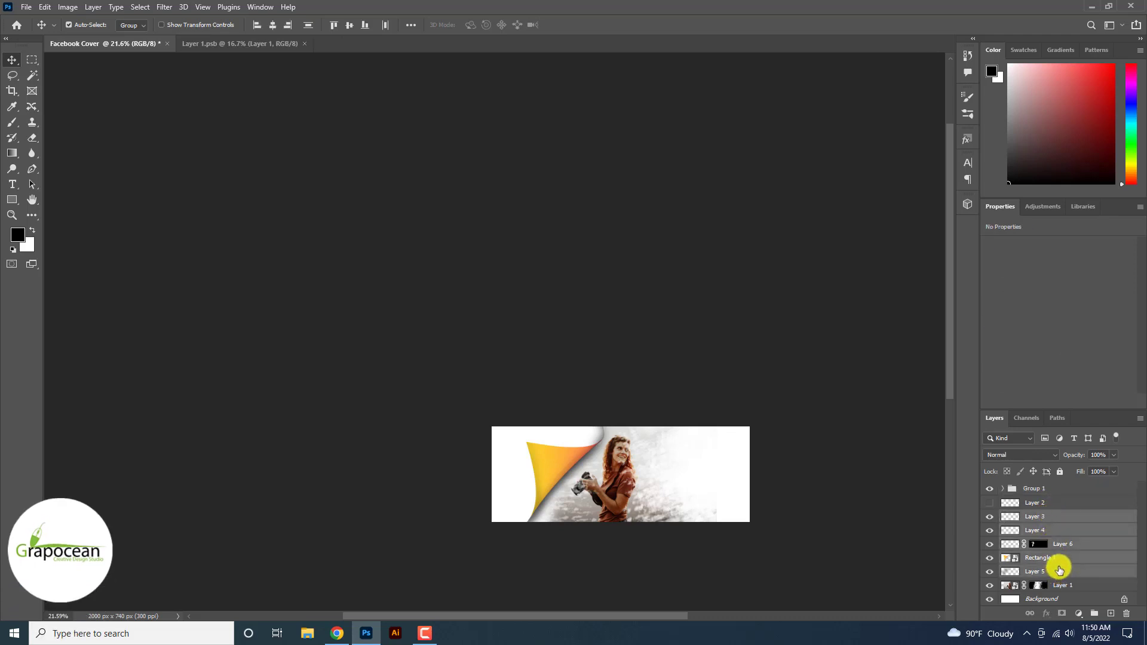
right_click(1060, 570)
left_click(871, 478)
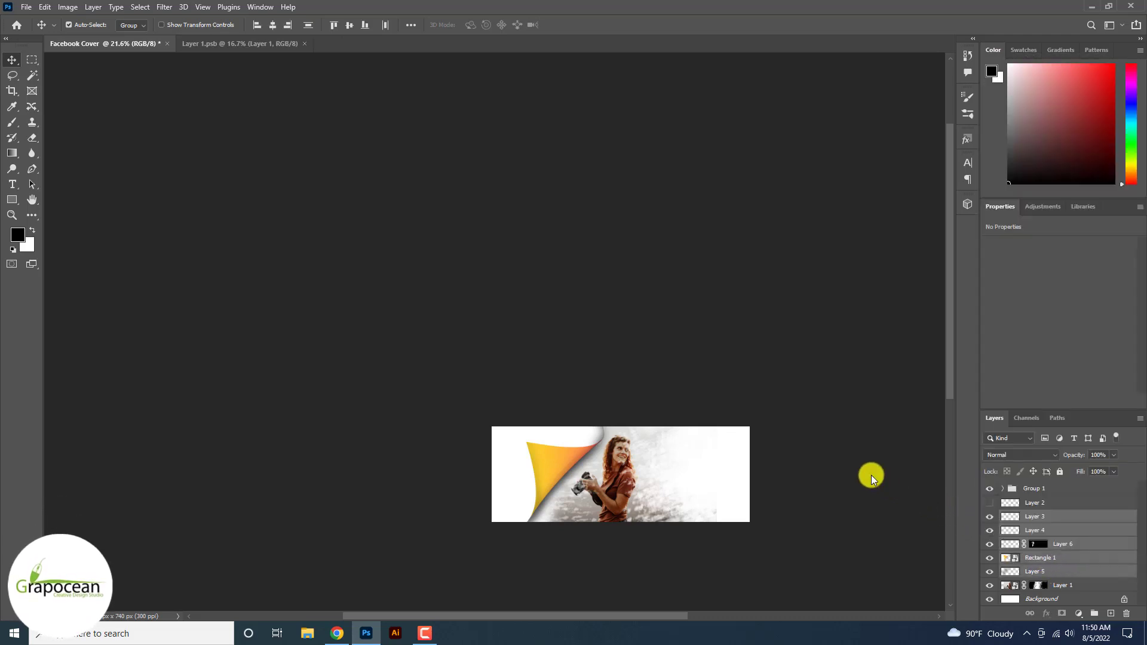
key("ctrl+g")
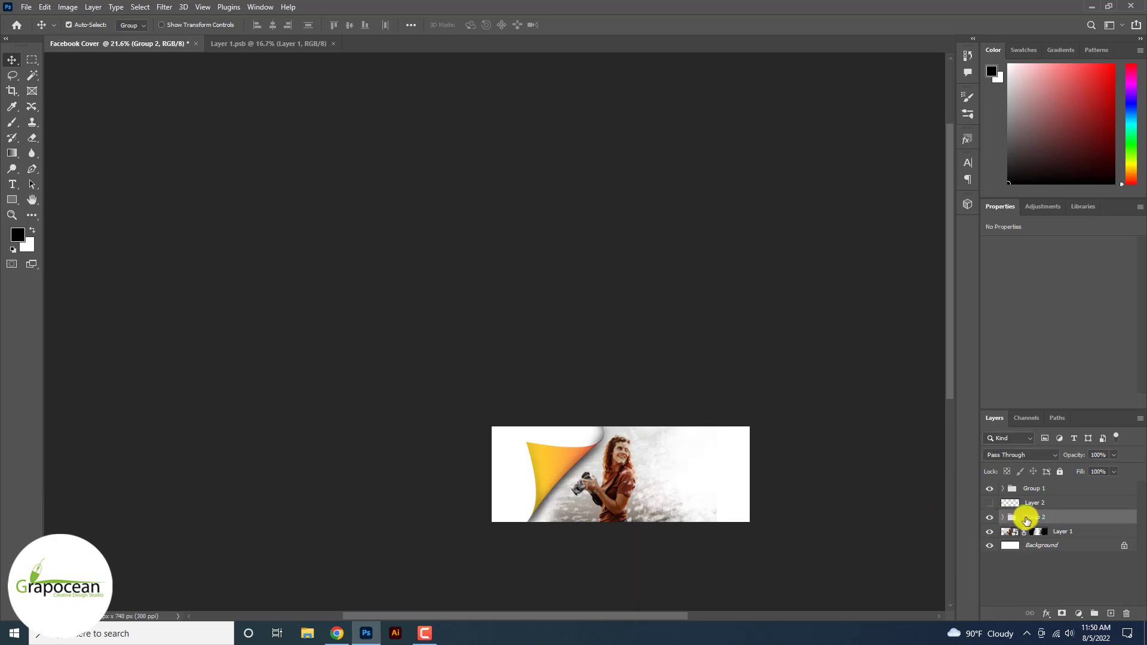
left_click_drag(1055, 501, 1040, 513)
left_click(1051, 517)
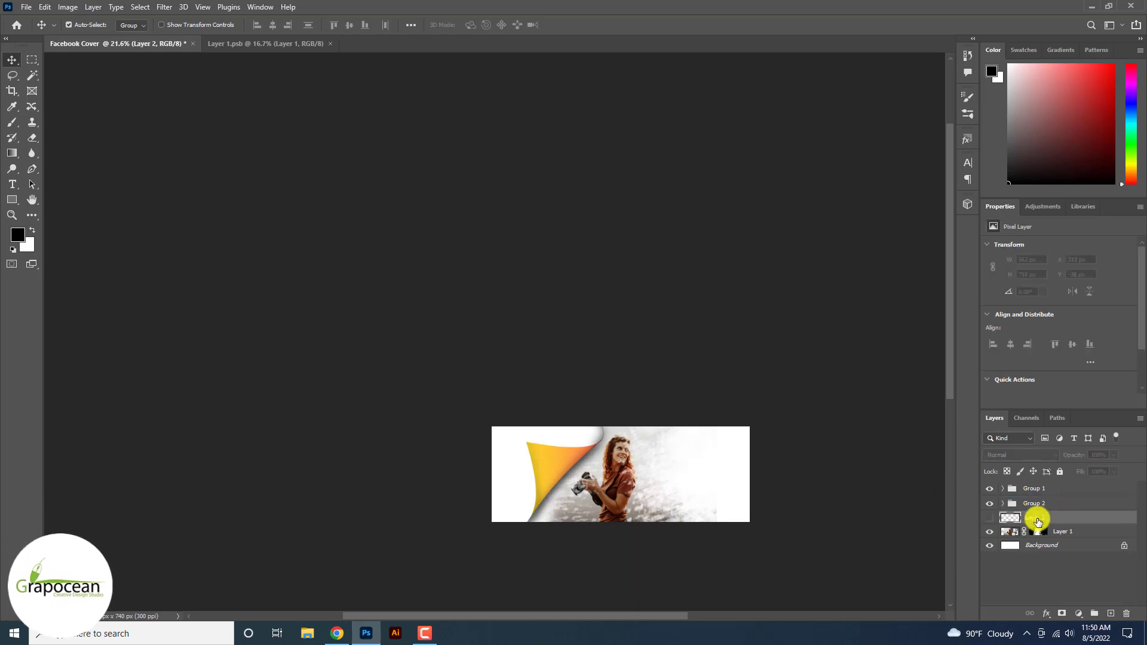
scroll(653, 476, "up", 3)
Drag the duplicate page curl away from the original and bring up Group 1's layer options.
left_click_drag(653, 476, 686, 445)
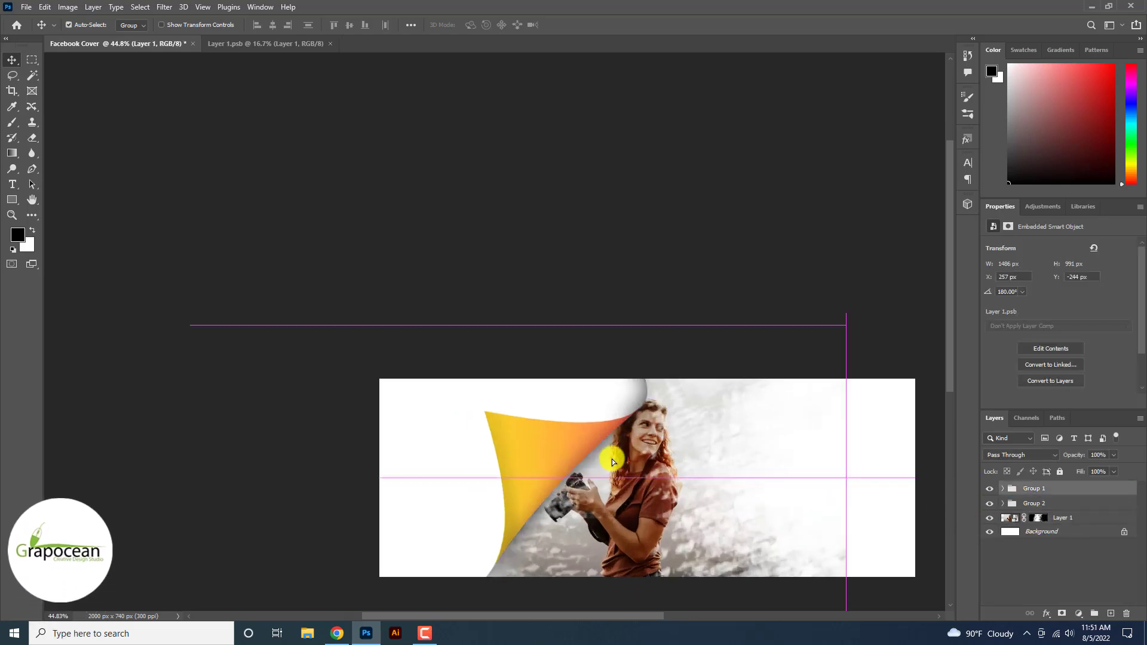
right_click(687, 445)
right_click(1034, 490)
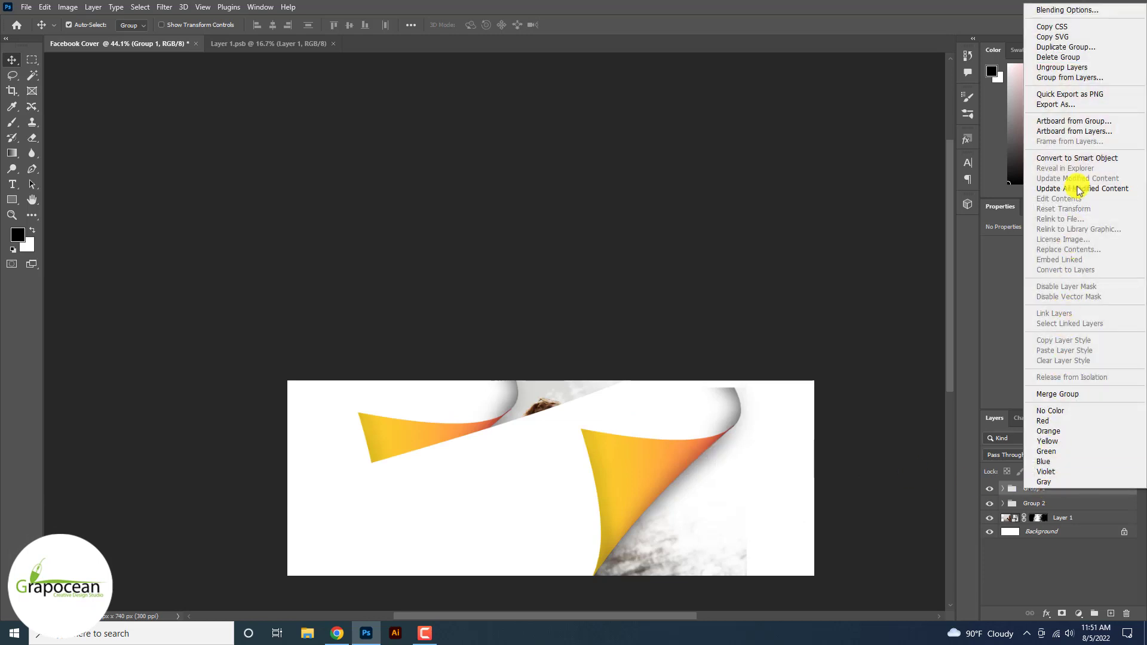
key("Escape")
Flip the copied curl horizontally, move it top-right, and shrink and tilt it slightly.
key("ctrl+t")
right_click(651, 464)
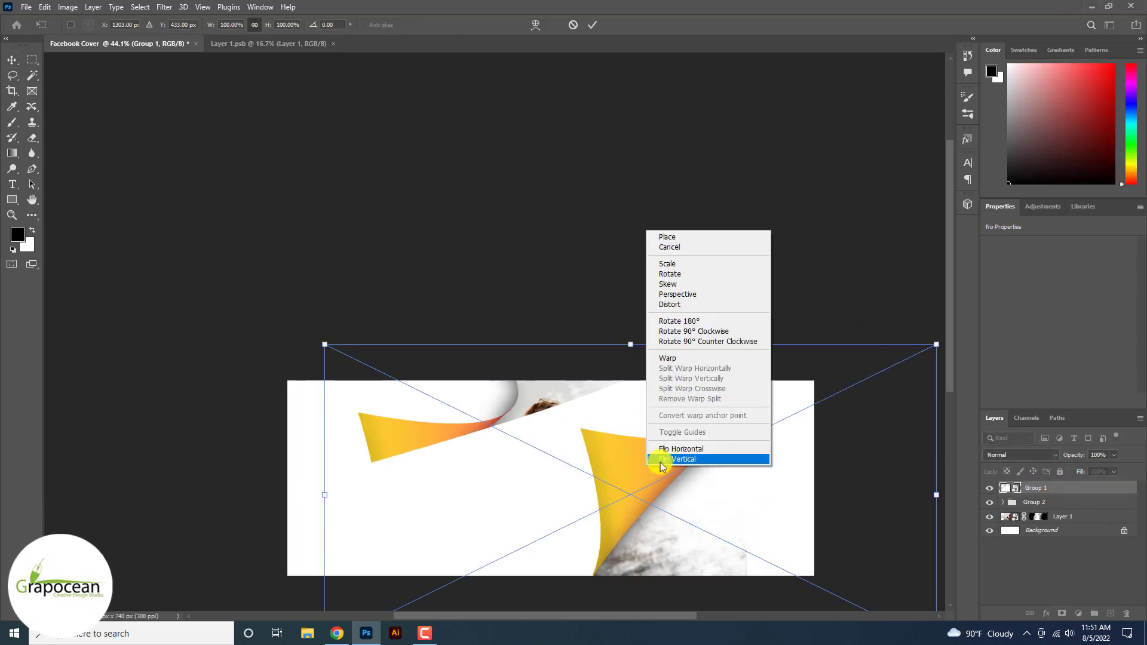
left_click(702, 452)
left_click_drag(627, 477, 775, 447)
scroll(775, 443, "down", 3)
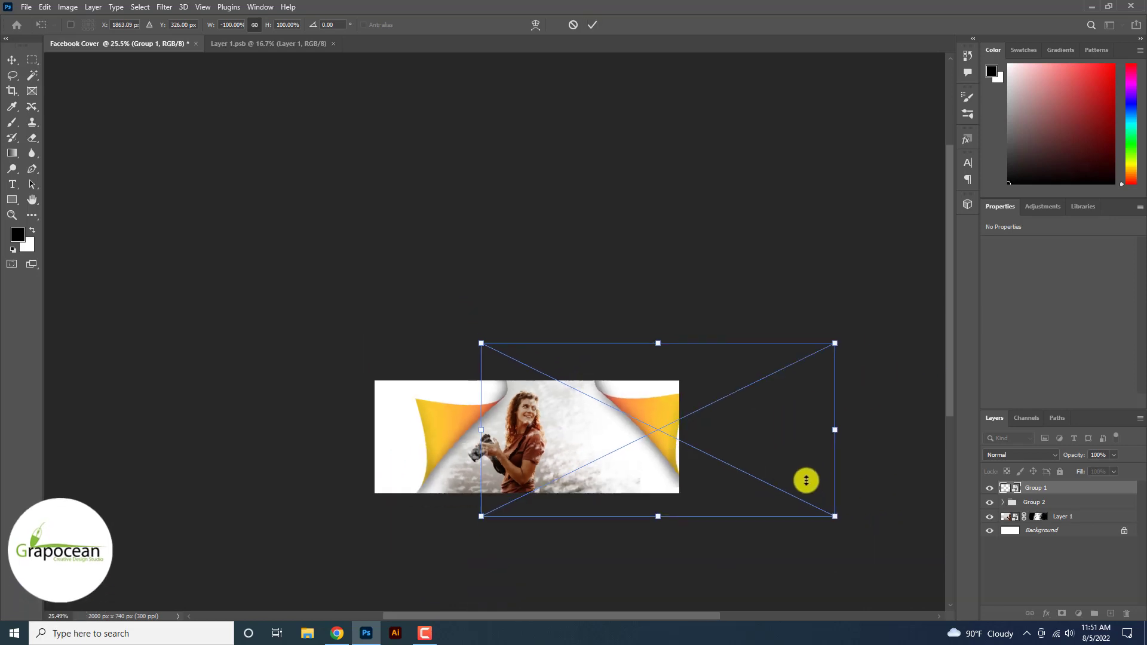
mouse_move(834, 516)
left_mouse_down()
mouse_move(815, 499)
mouse_move(819, 517)
left_mouse_up()
left_click_drag(681, 461, 682, 459)
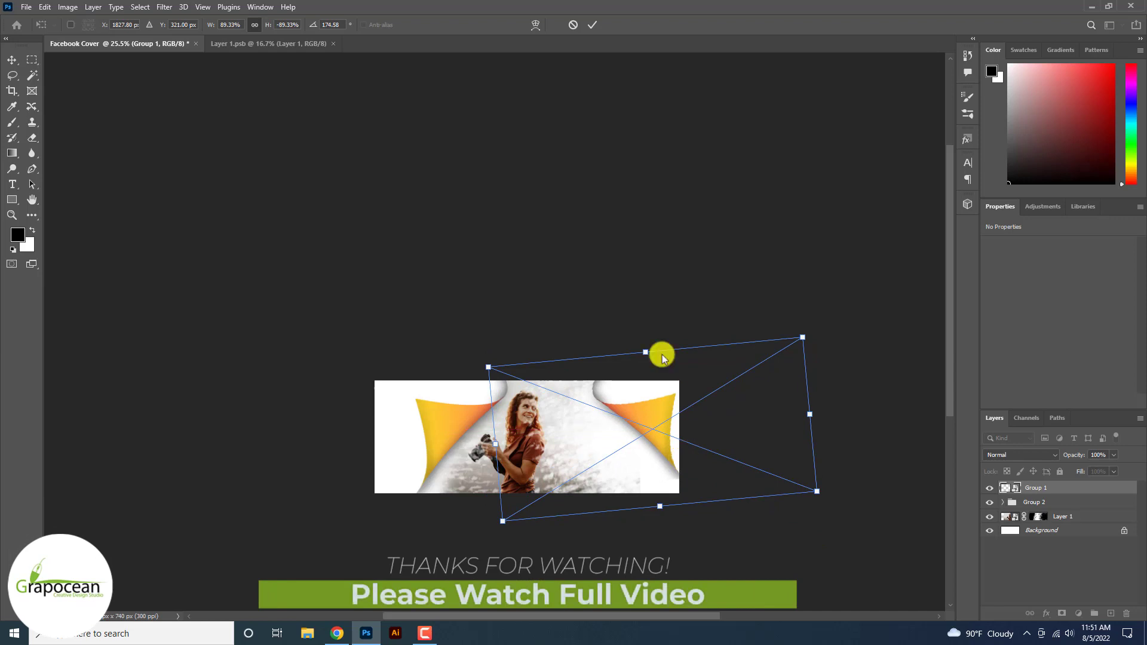
left_click(593, 25)
Convert Group 2, the original page curl, into a smart object.
scroll(508, 454, "up", 2)
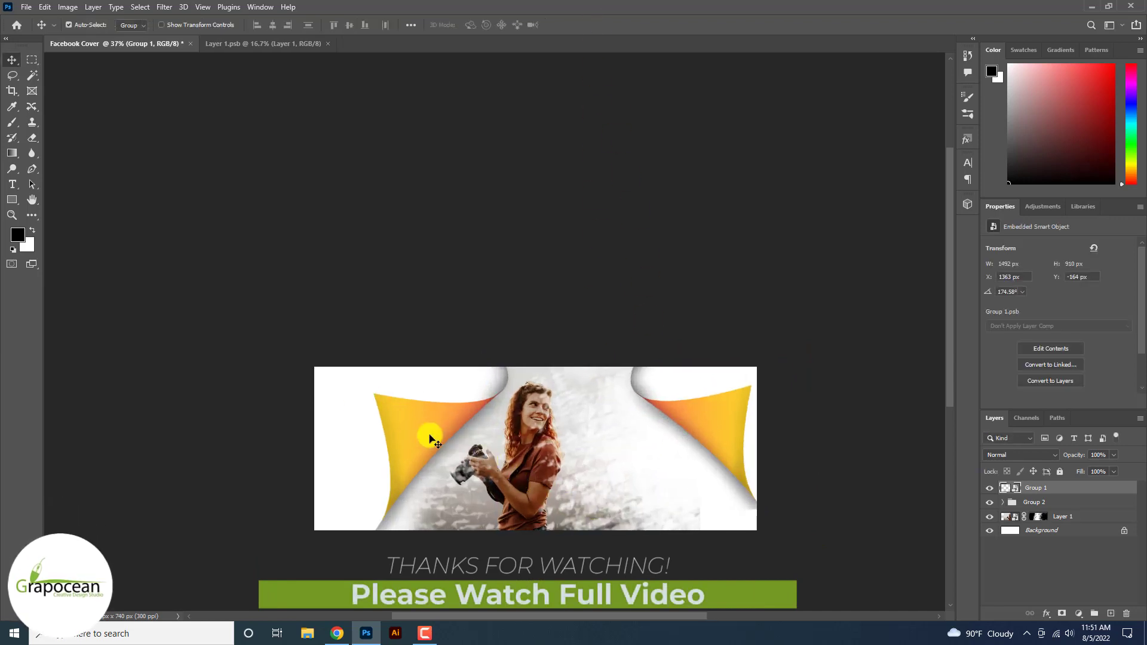
left_click(989, 503)
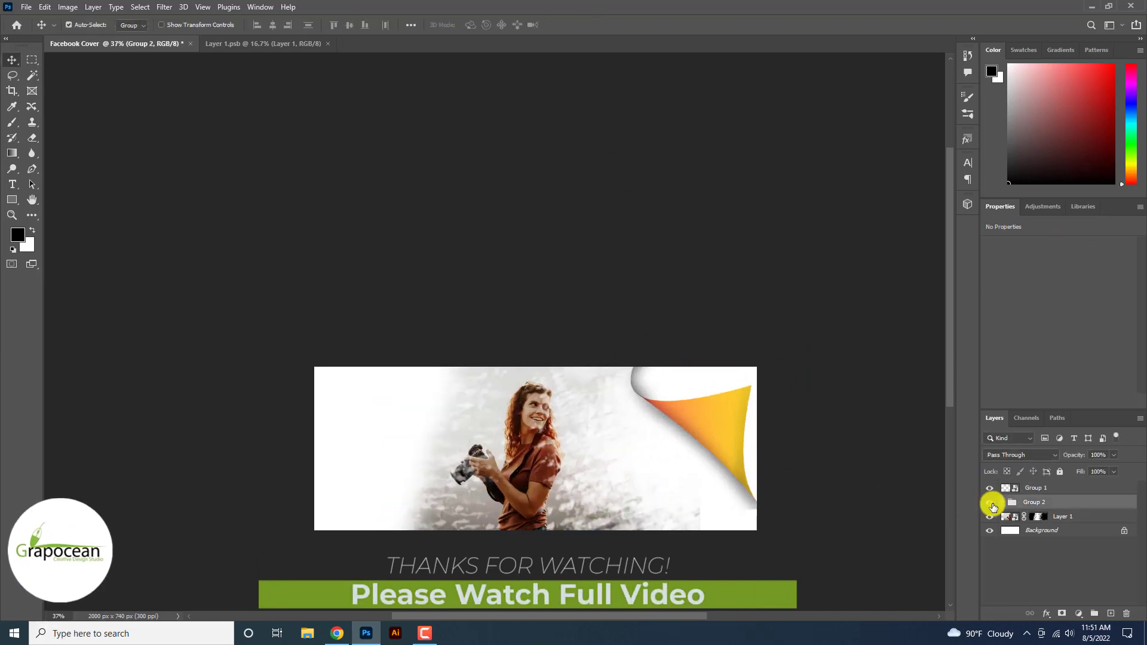
right_click(1043, 507)
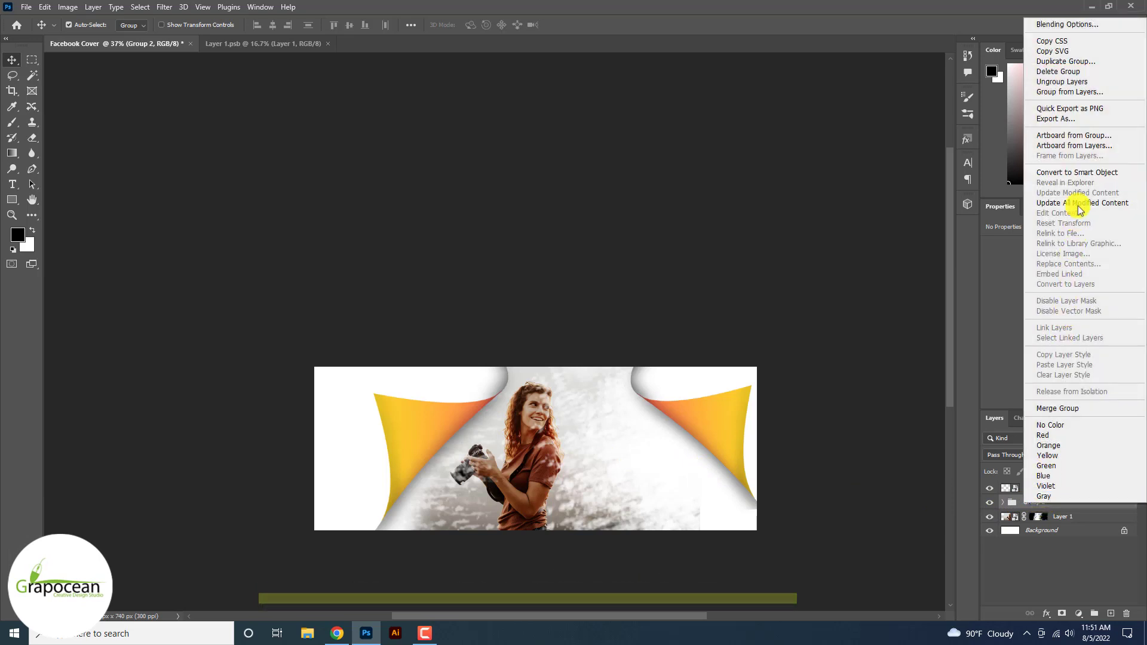
left_click(1051, 181)
Rotate and enlarge the original curl so it peels from the cover's bottom-left corner.
key("ctrl+t")
mouse_move(553, 568)
left_mouse_down()
mouse_move(464, 564)
mouse_move(388, 589)
mouse_move(481, 553)
mouse_move(499, 512)
left_mouse_up()
key("ctrl+minus")
key("ctrl+minus")
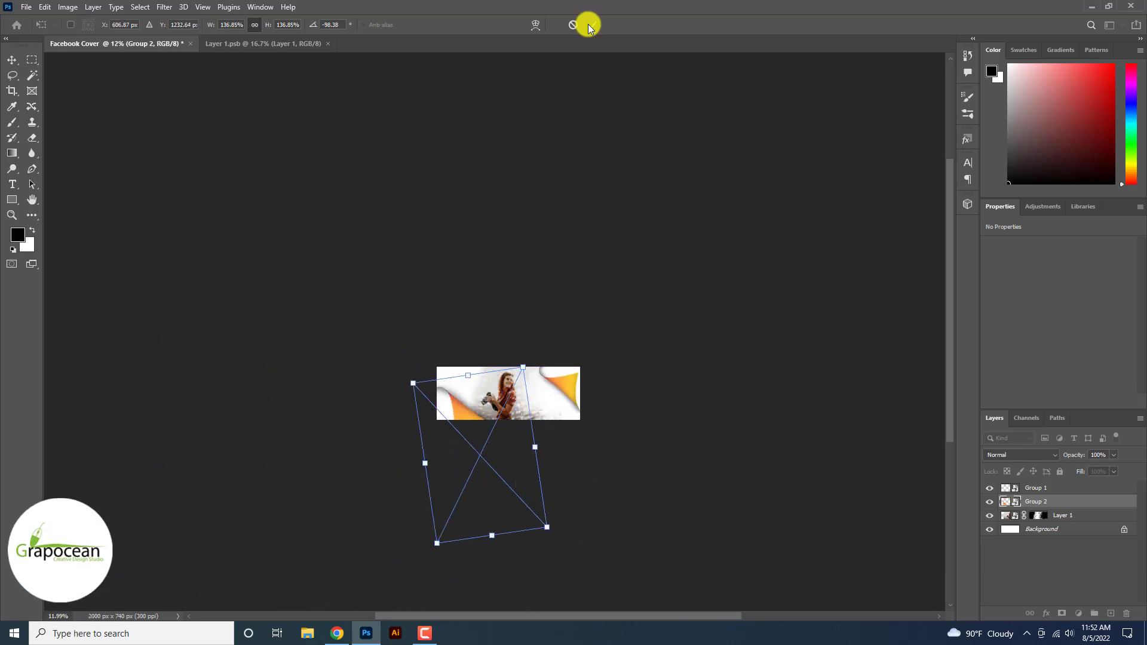
left_click(590, 25)
key("ctrl+plus")
scroll(512, 397, "up", 5)
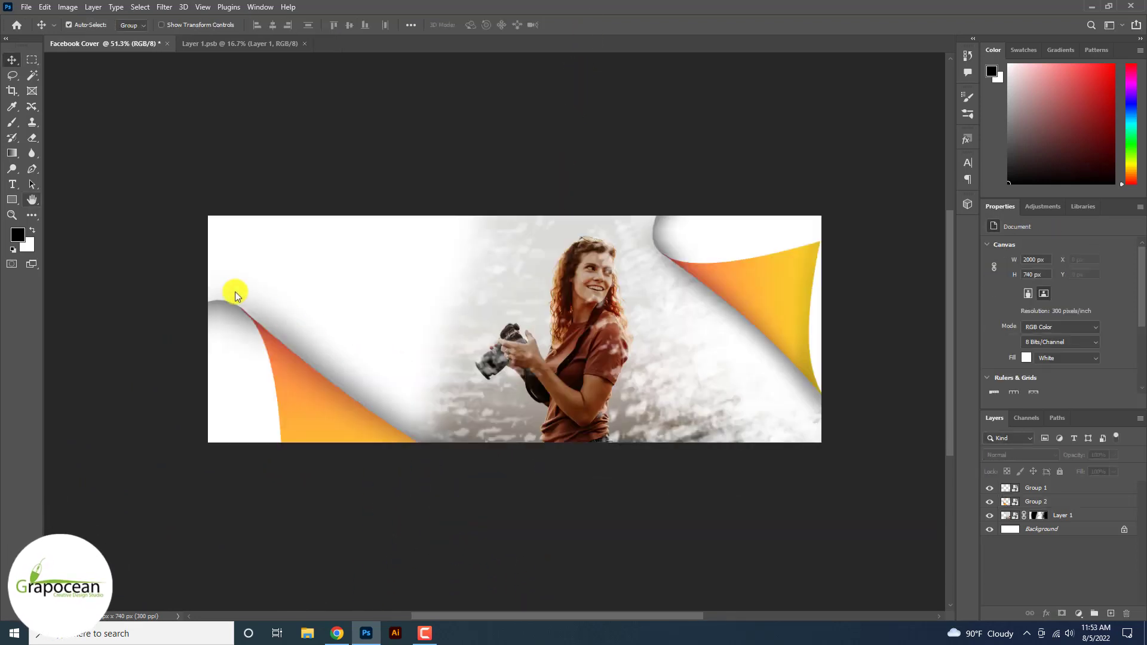
Add a blue text line on the left panel reading PHOTOGRAPHER.
left_click(13, 184)
left_click(382, 279)
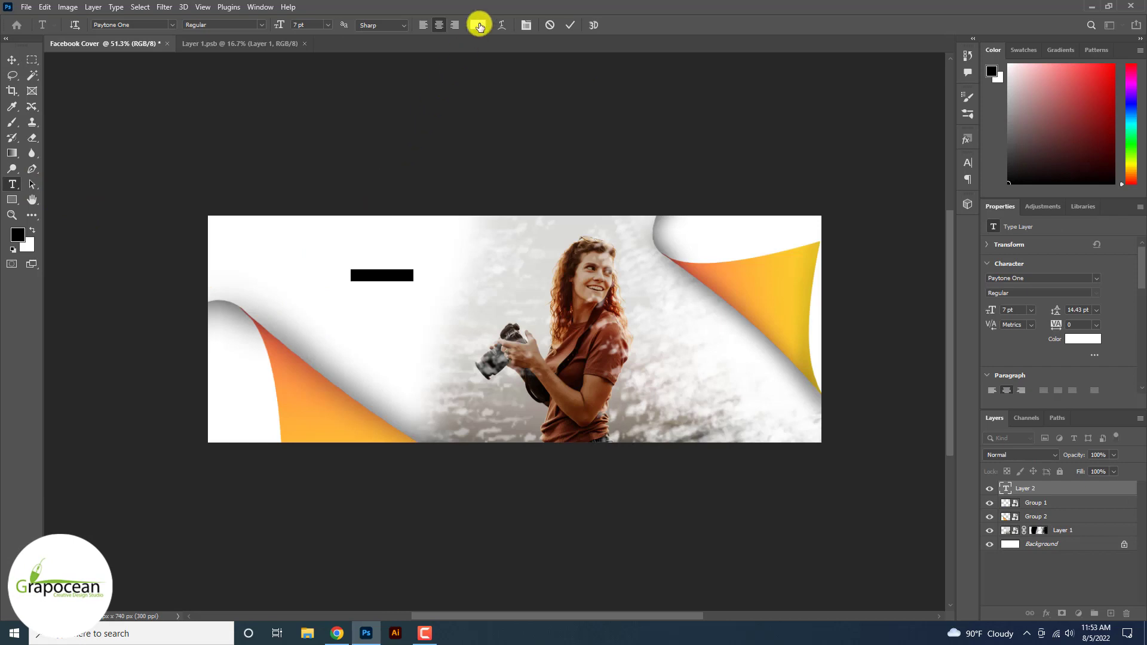
left_click(479, 25)
type("#015fdb")
left_click(1099, 256)
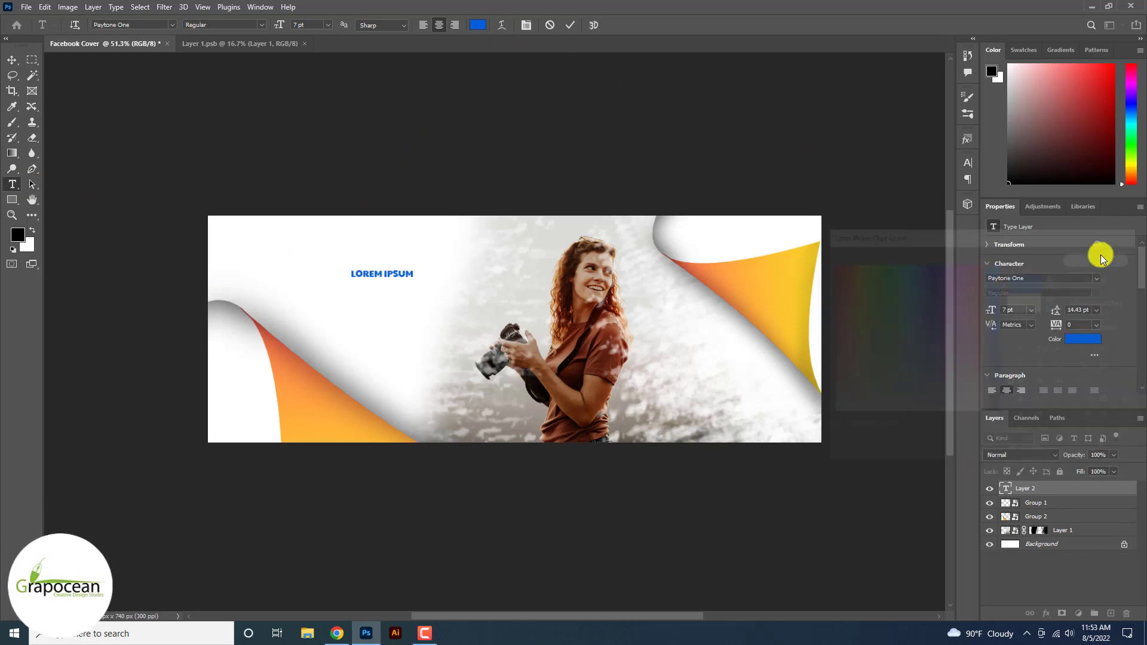
key("BackSpace")
type("PHOTO")
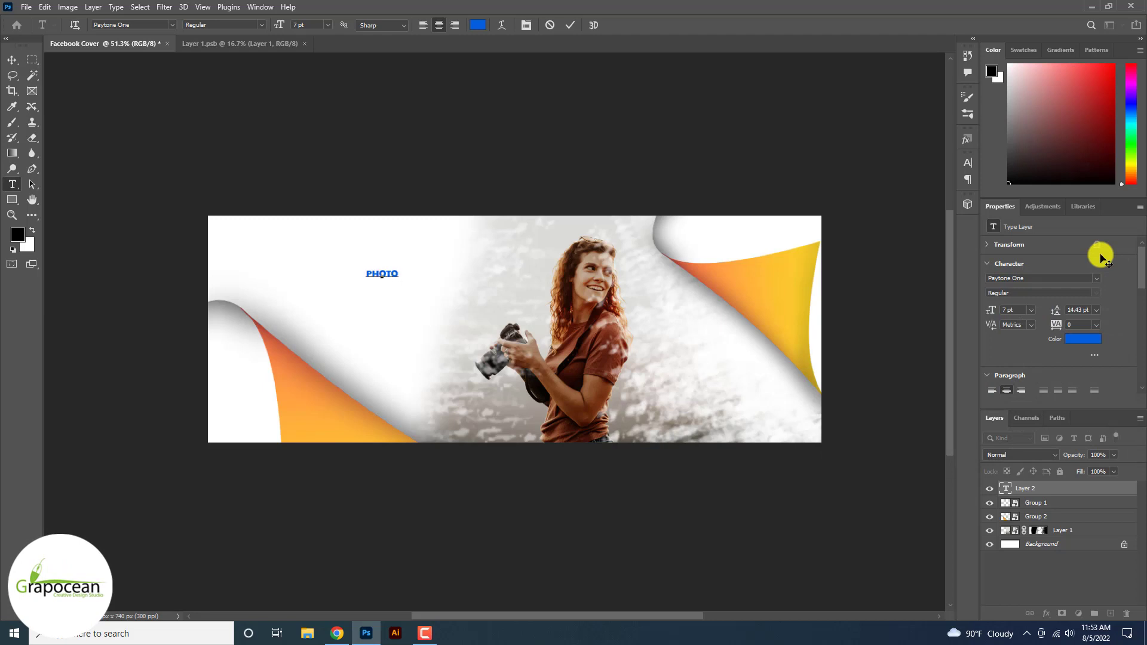
type("GRAPHER")
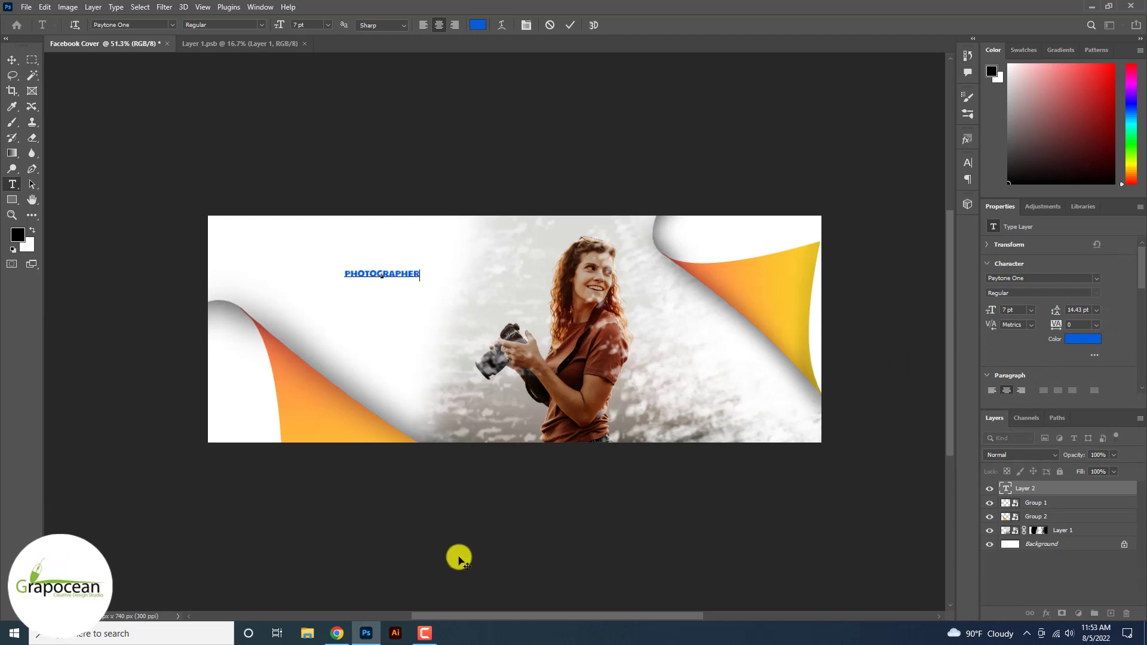
key("ctrl+Return")
Enlarge the PHOTOGRAPHER headline and set its font to Anton.
left_click_drag(409, 273, 524, 332)
key("ctrl+t")
left_click_drag(481, 301, 473, 286)
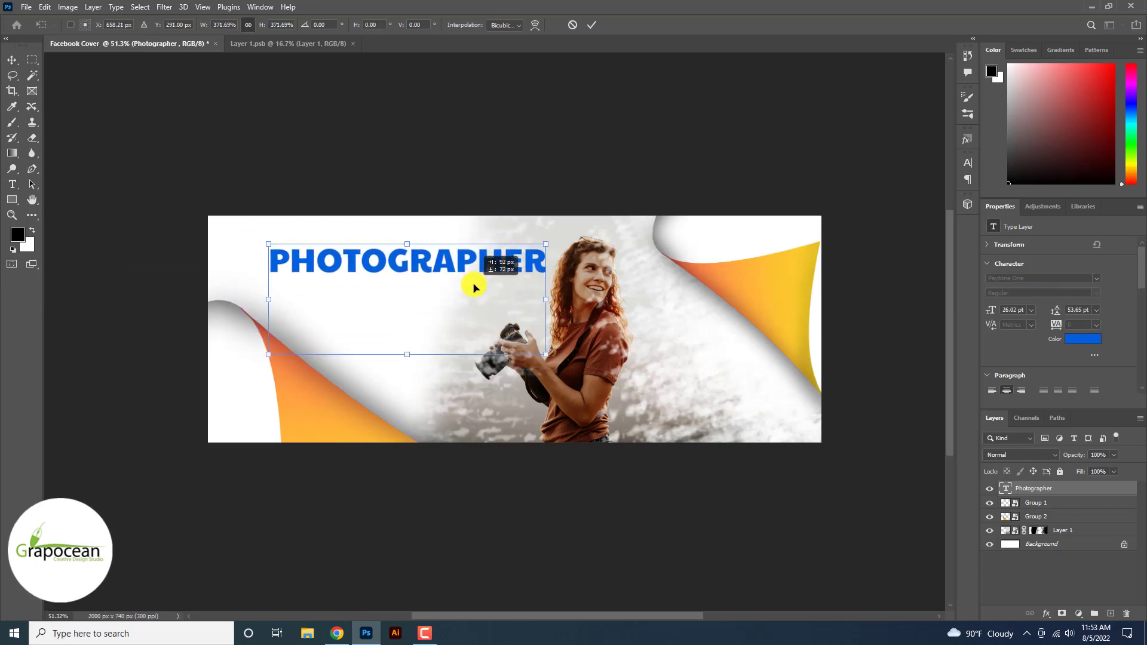
left_click_drag(270, 258, 696, 264)
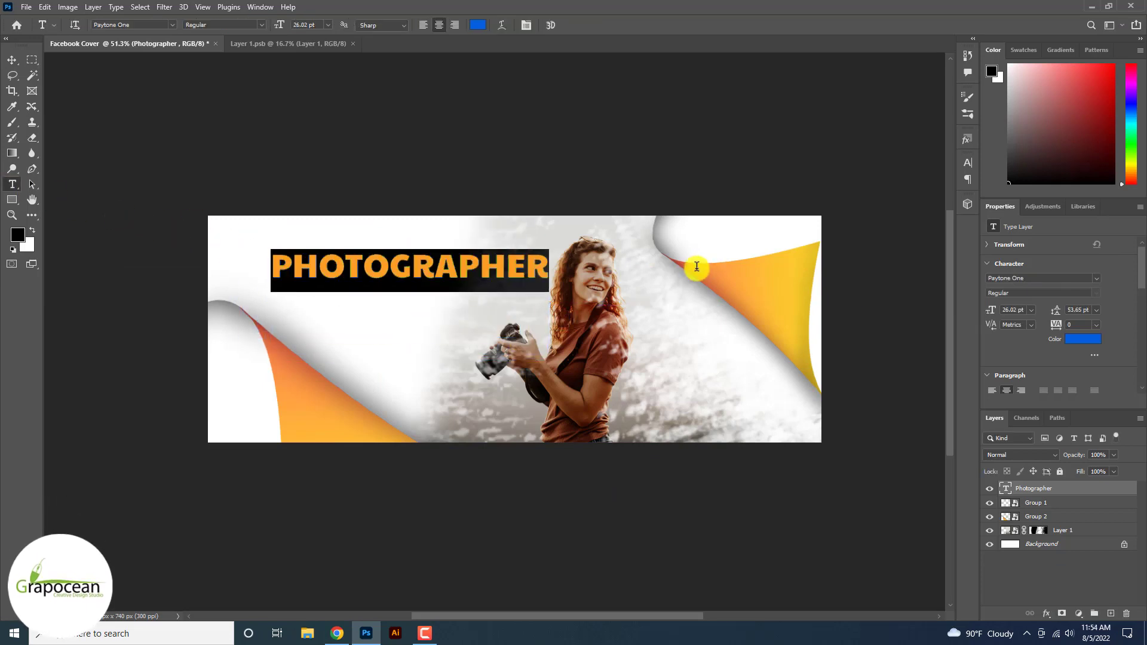
left_click(173, 25)
key("Down")
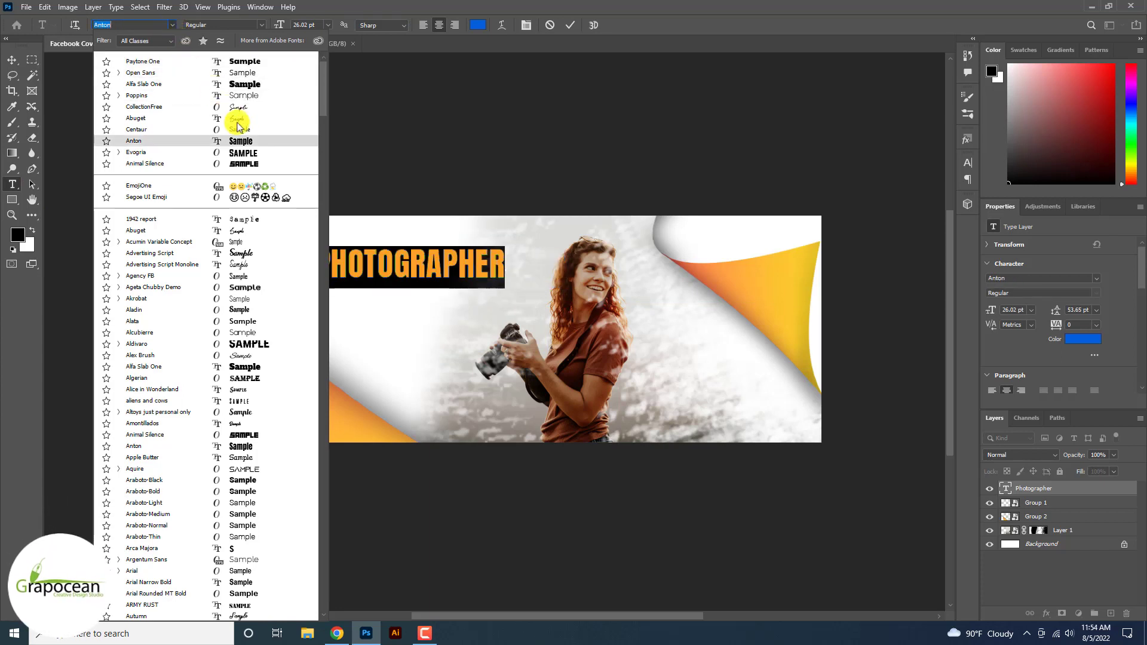
left_click(248, 140)
Move the PHOTOGRAPHER headline lower on the cover.
key("Escape")
key("v")
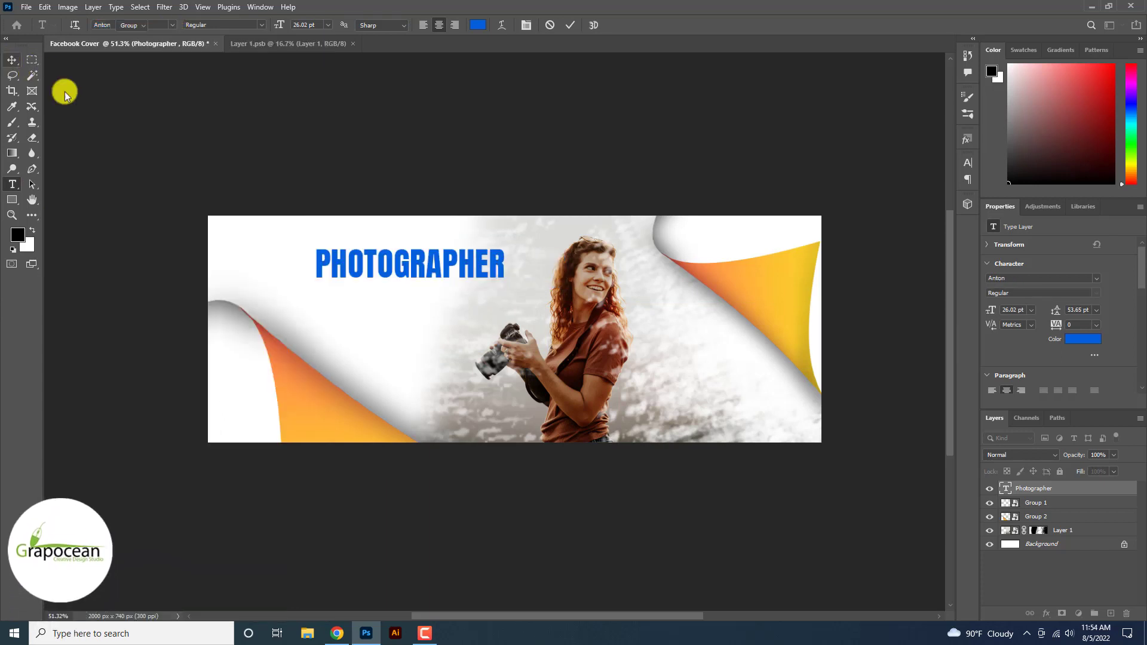
scroll(404, 272, "up", 1)
scroll(403, 271, "up", 1)
left_click_drag(448, 266, 454, 299)
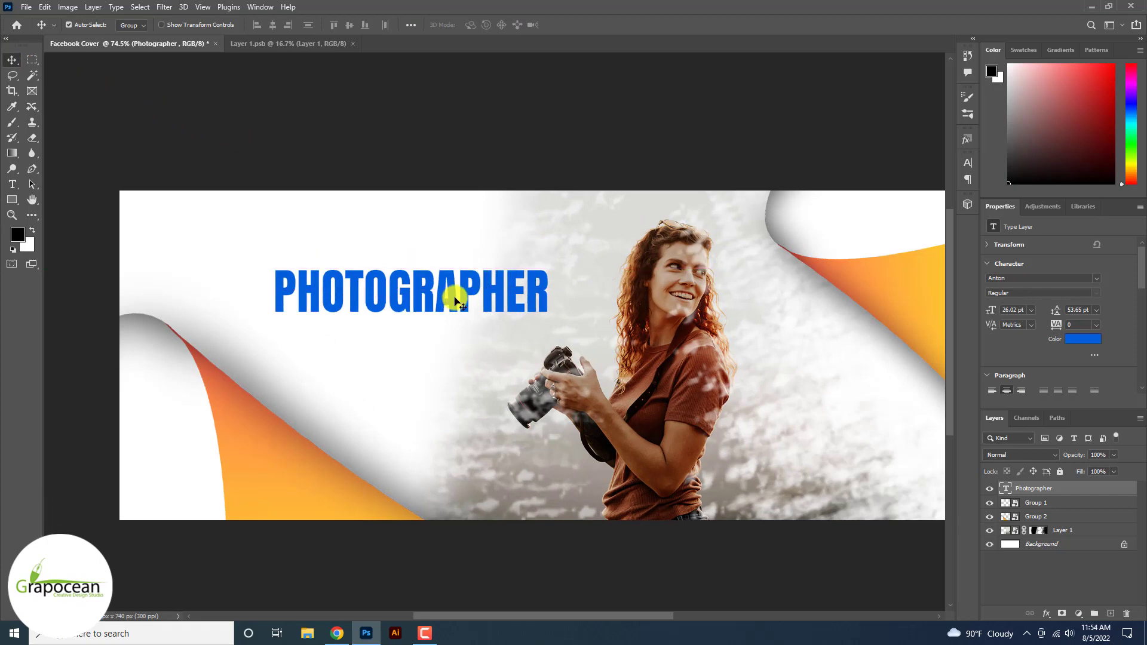
scroll(451, 297, "down", 3)
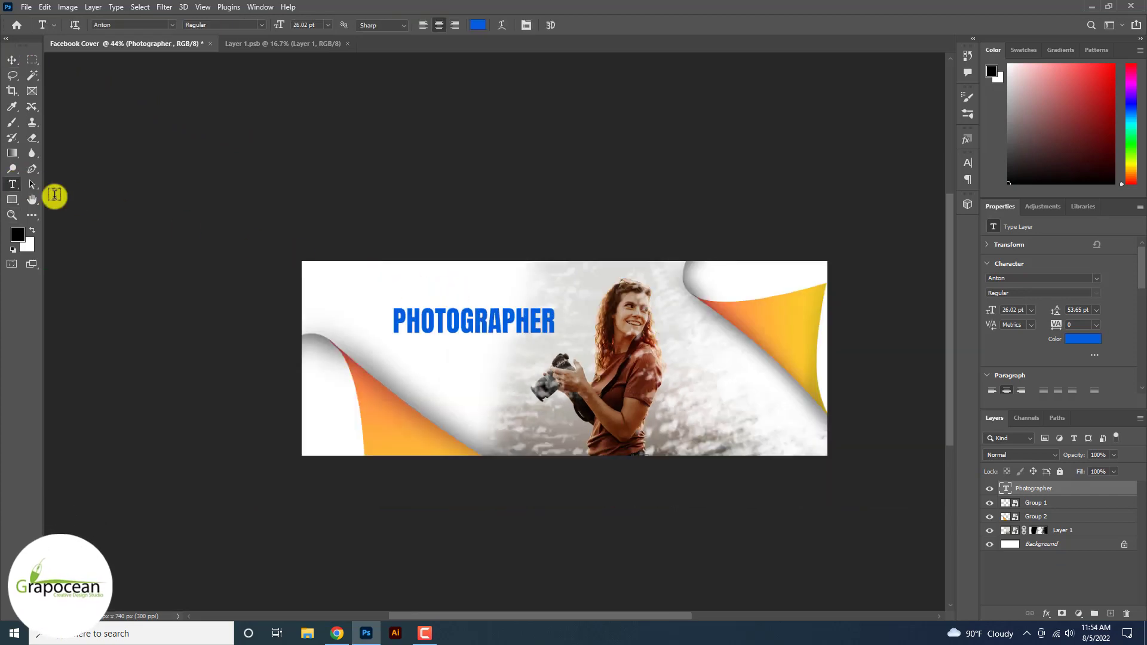
Colour the headline orange, sampled from the page curl.
left_click(478, 25)
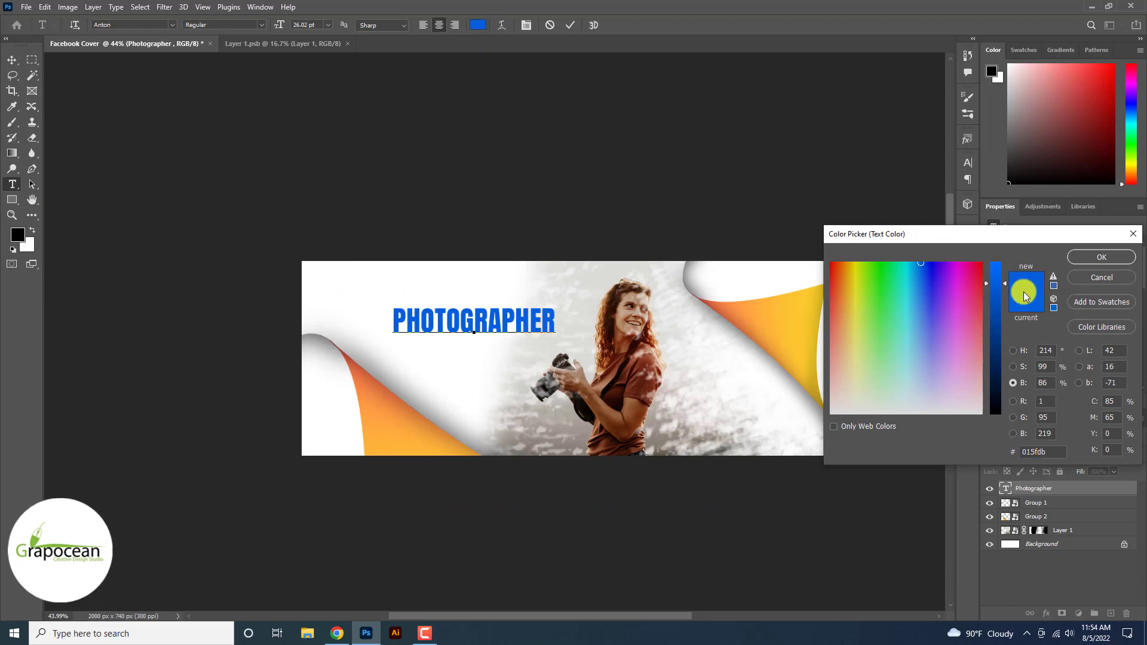
left_click(772, 262)
left_click(565, 235)
left_click(391, 425)
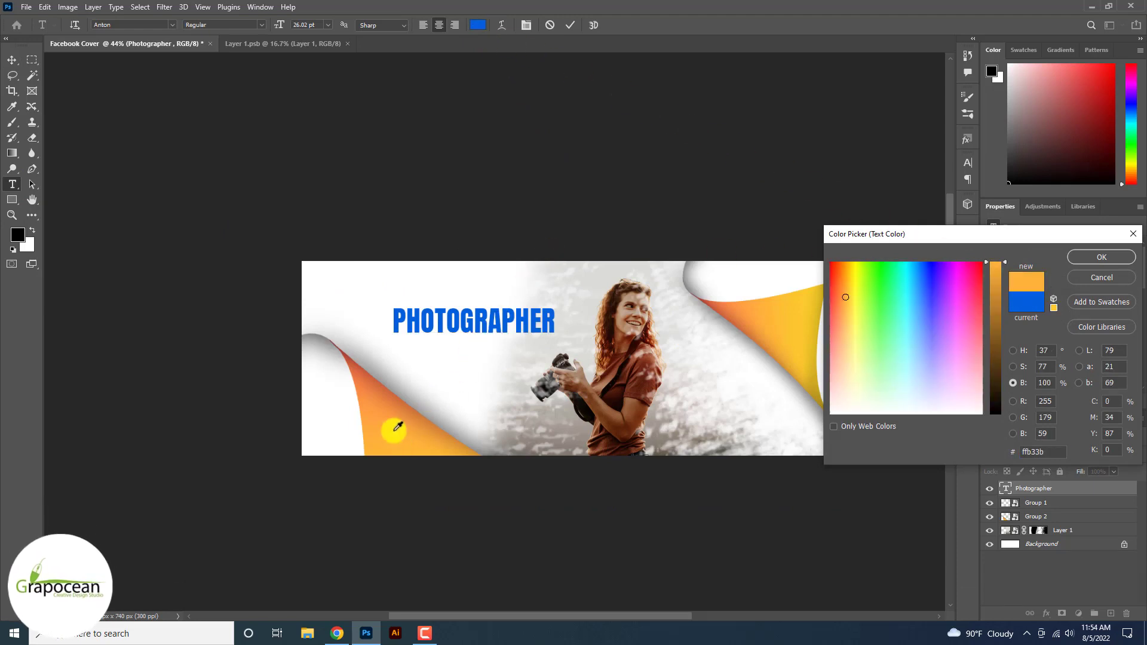
left_click(383, 416)
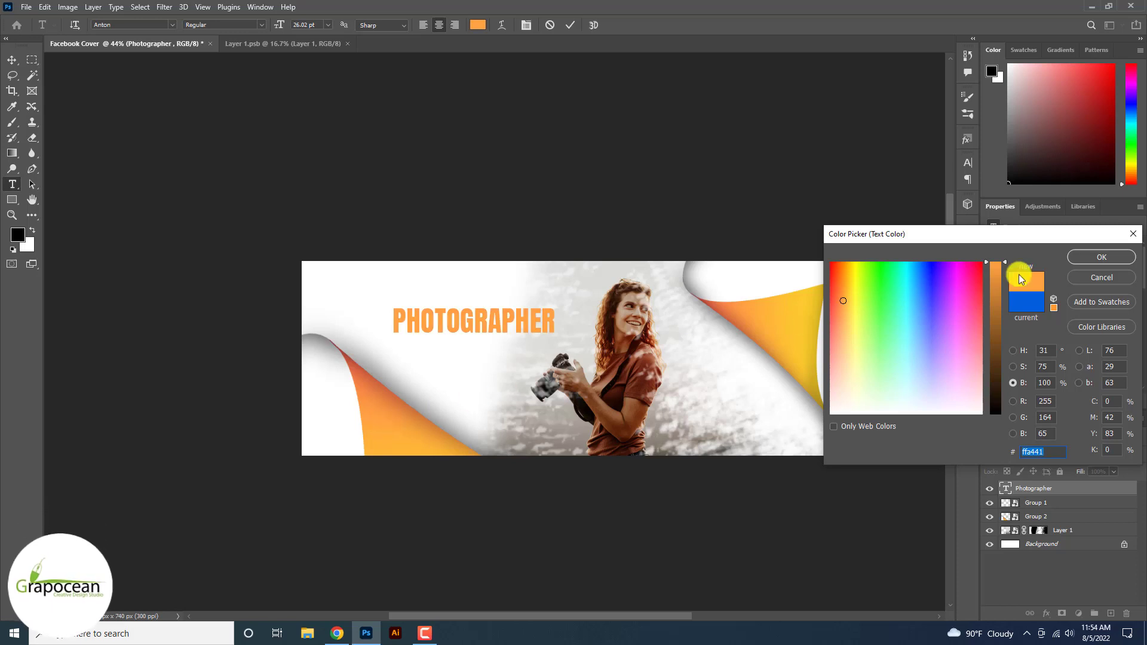
left_click(1105, 255)
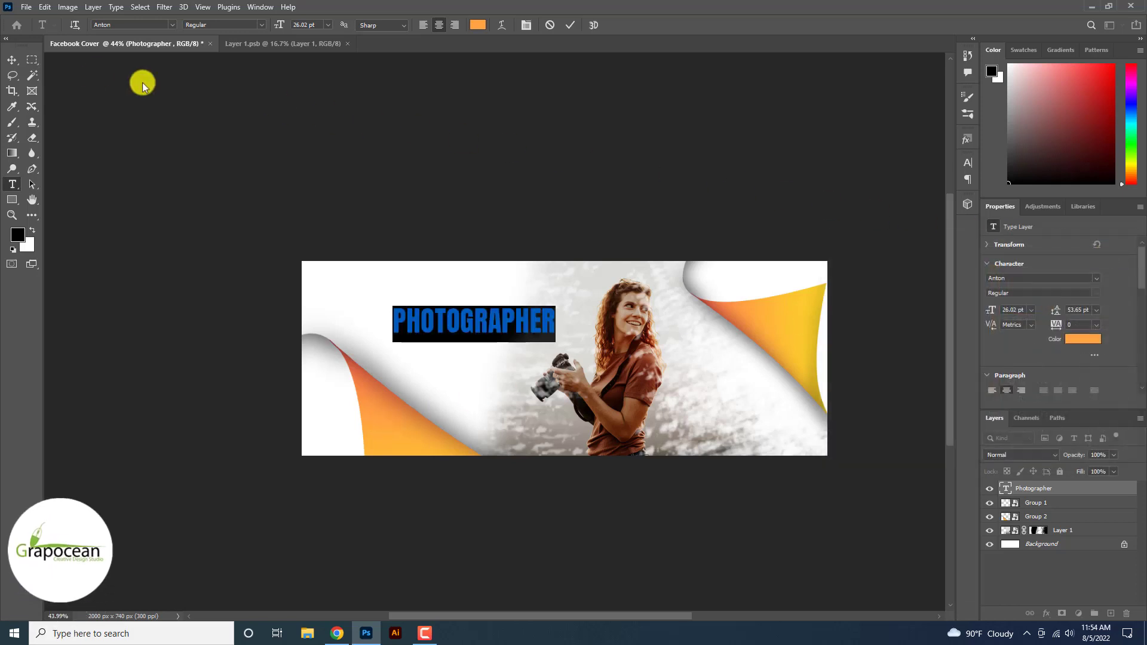
left_click(12, 60)
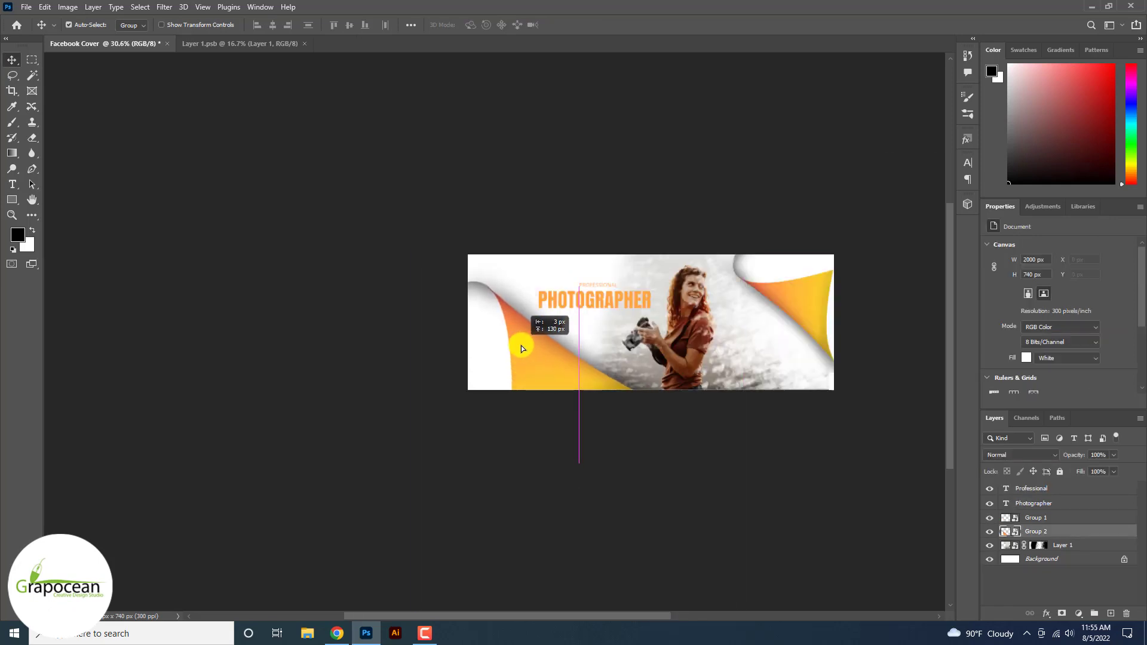
Move and rotate the lower page curl over to the cover's right side beside the top-right curl.
left_click_drag(528, 338, 643, 384)
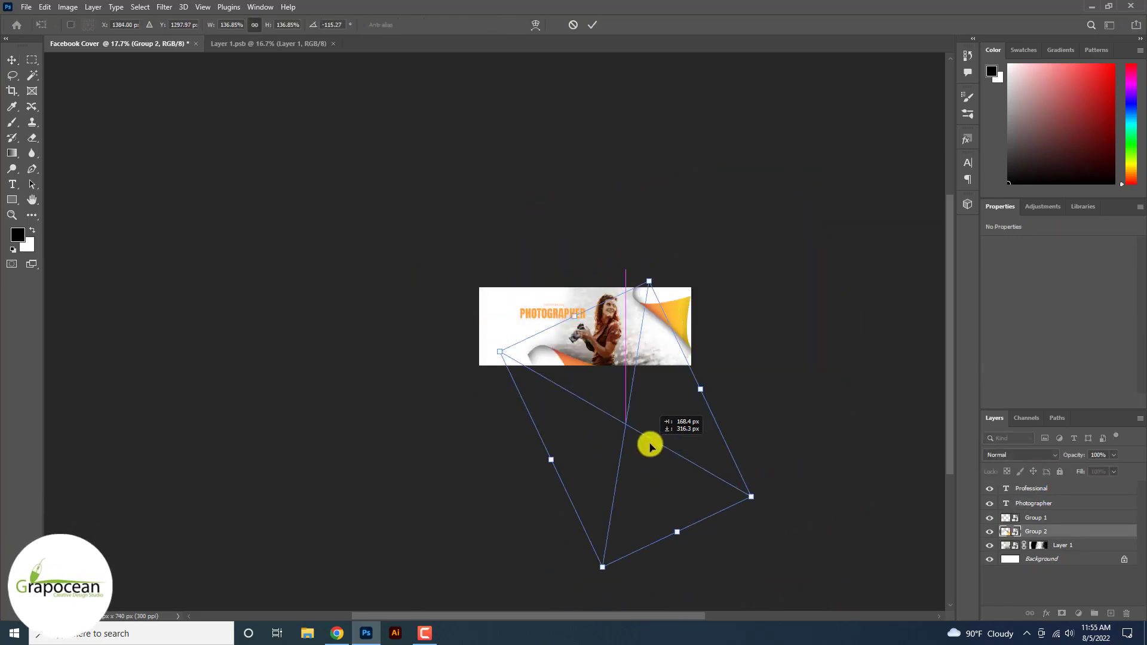
left_click_drag(827, 472, 660, 455)
left_click(592, 25)
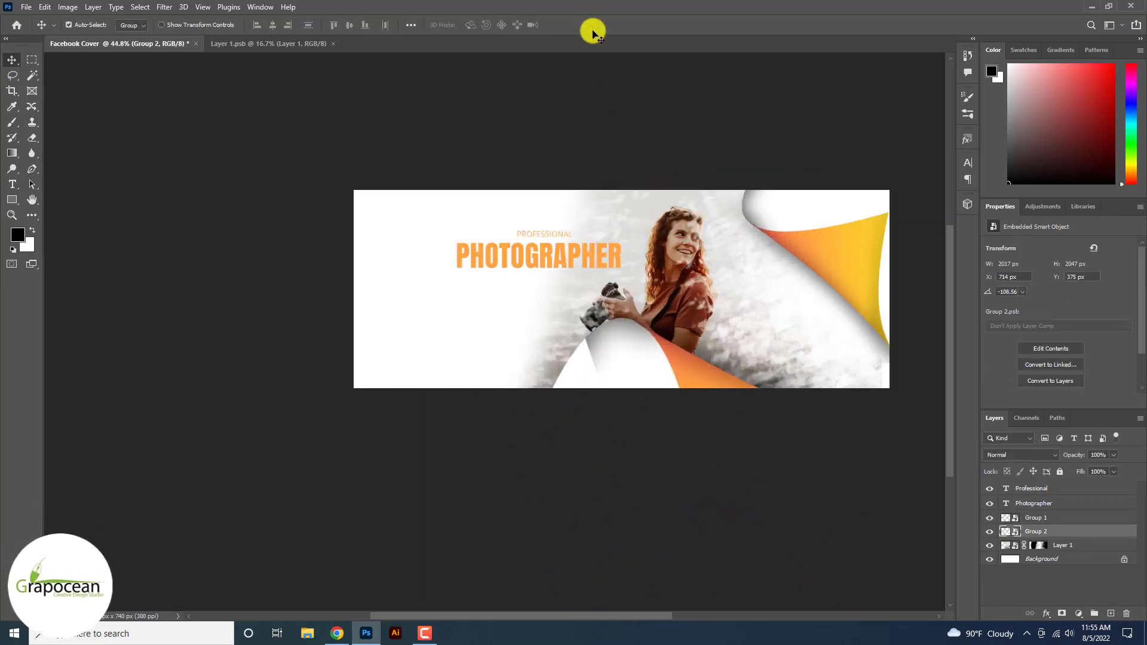
left_click_drag(806, 274, 496, 289)
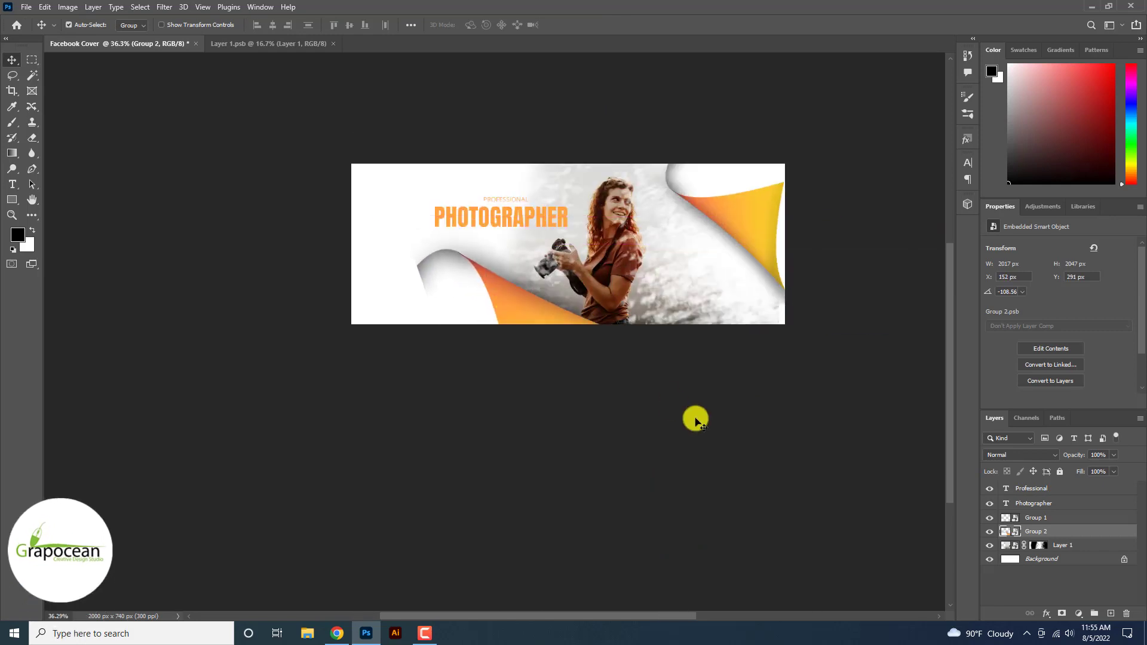
key("ctrl+t")
mouse_move(883, 412)
left_mouse_down()
mouse_move(902, 453)
mouse_move(737, 346)
mouse_move(820, 351)
left_mouse_up()
left_click(592, 25)
scroll(679, 338, "down", 1)
key("ctrl+t")
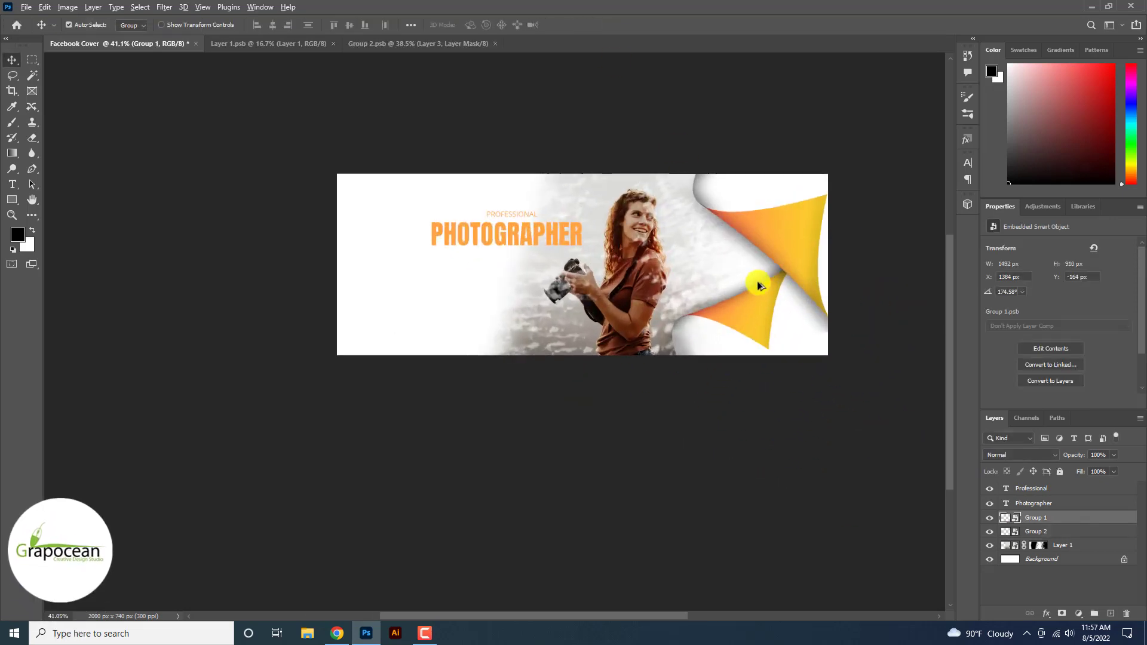
Duplicate the page curl onto the left, then enlarge, rotate and move it toward the photo.
left_click_drag(758, 278, 346, 305)
key("ctrl+t")
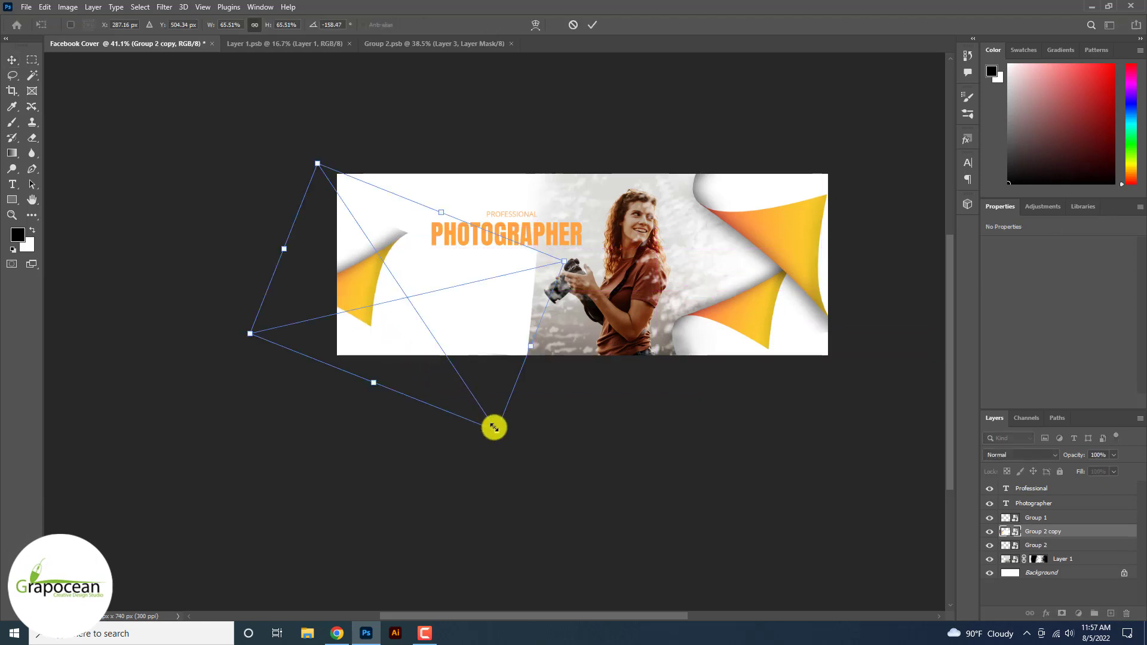
mouse_move(494, 427)
left_mouse_down()
mouse_move(480, 427)
mouse_move(513, 365)
mouse_move(498, 362)
left_mouse_up()
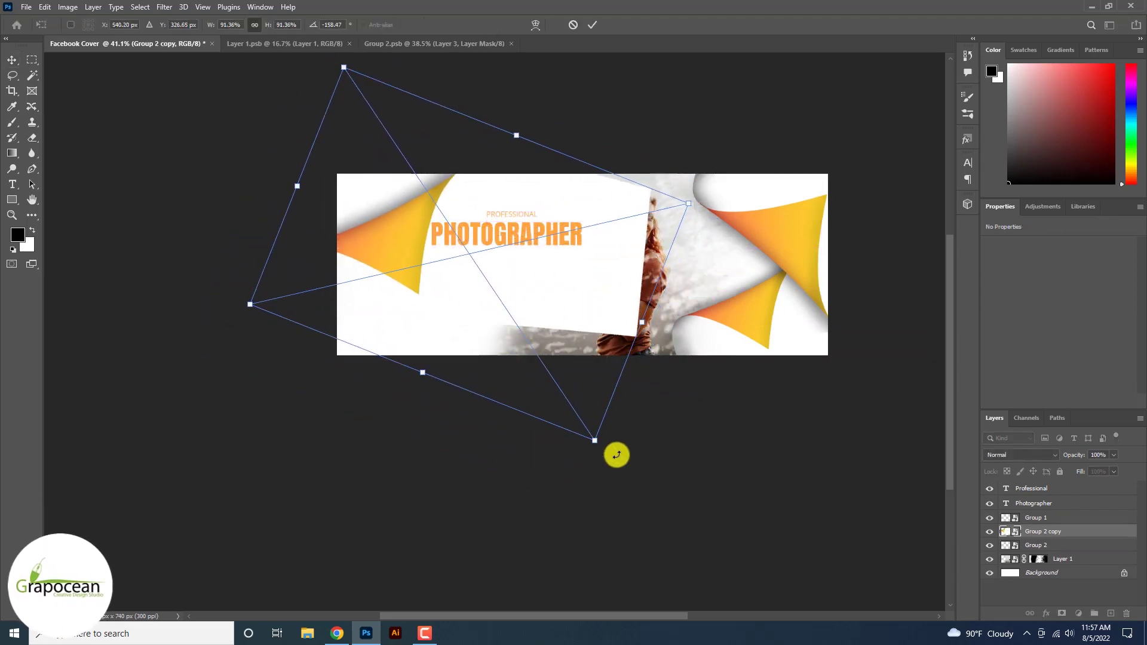
left_click_drag(617, 455, 362, 335)
left_click_drag(495, 290, 581, 318)
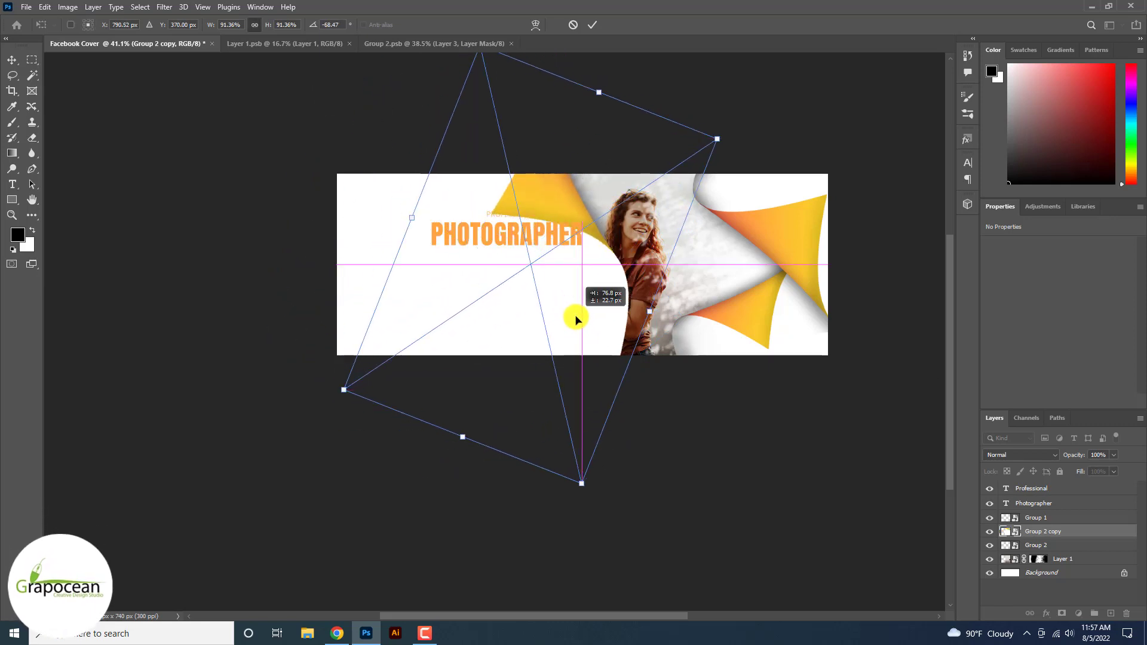
left_click(593, 24)
Shift the woman photo right, the headline left, and reposition both page curls.
left_click_drag(643, 258, 681, 267)
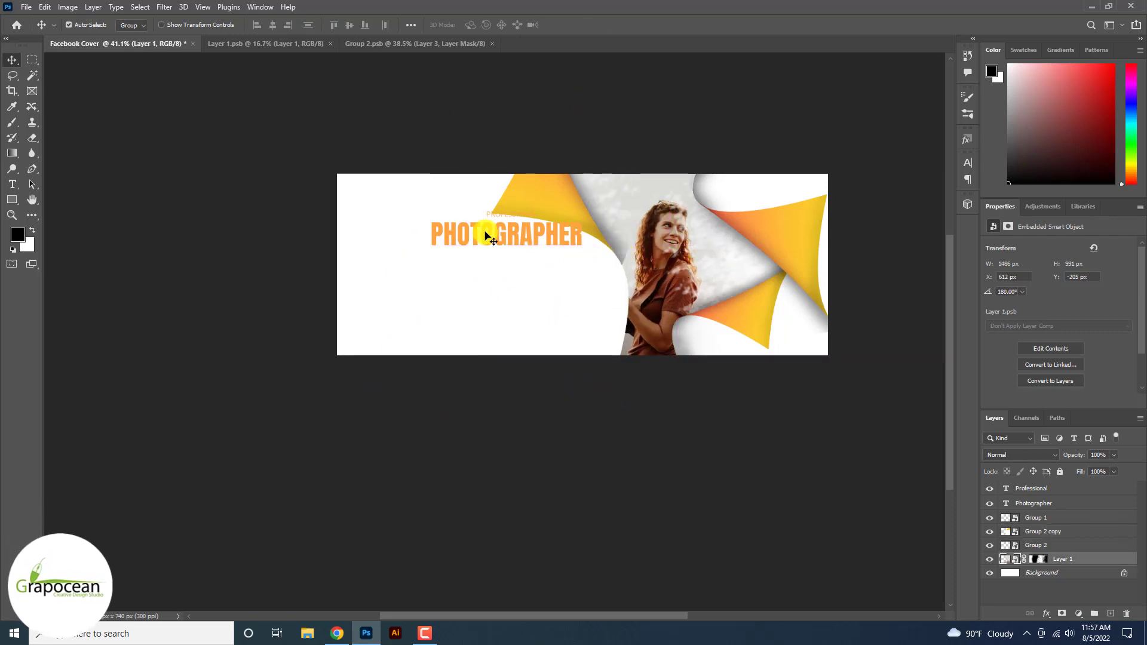
left_click_drag(486, 233, 469, 276)
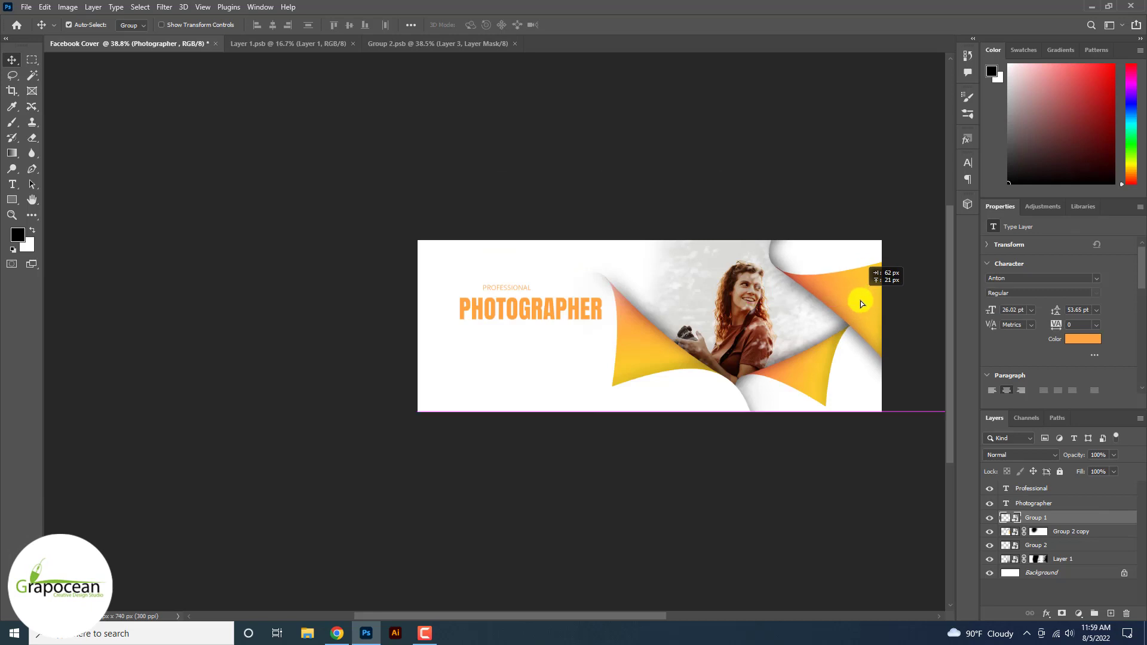
left_click_drag(860, 300, 839, 306)
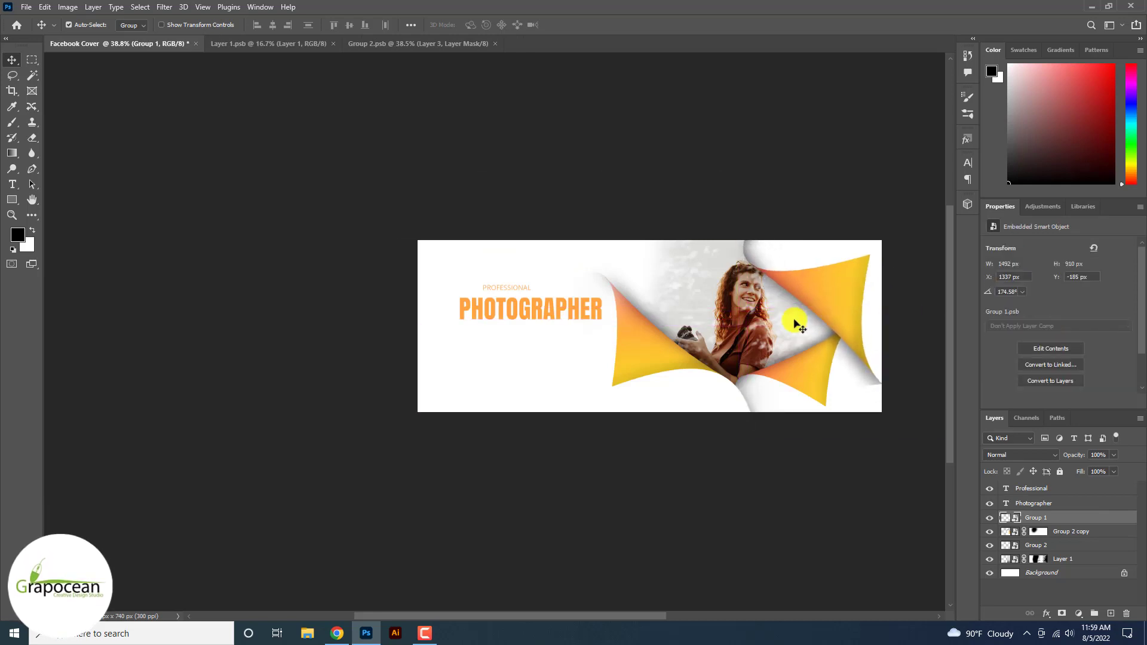
mouse_move(679, 366)
left_mouse_down()
mouse_move(669, 389)
mouse_move(722, 424)
left_mouse_up()
Rotate the copied page curl and distort one of its corners.
key("ctrl+t")
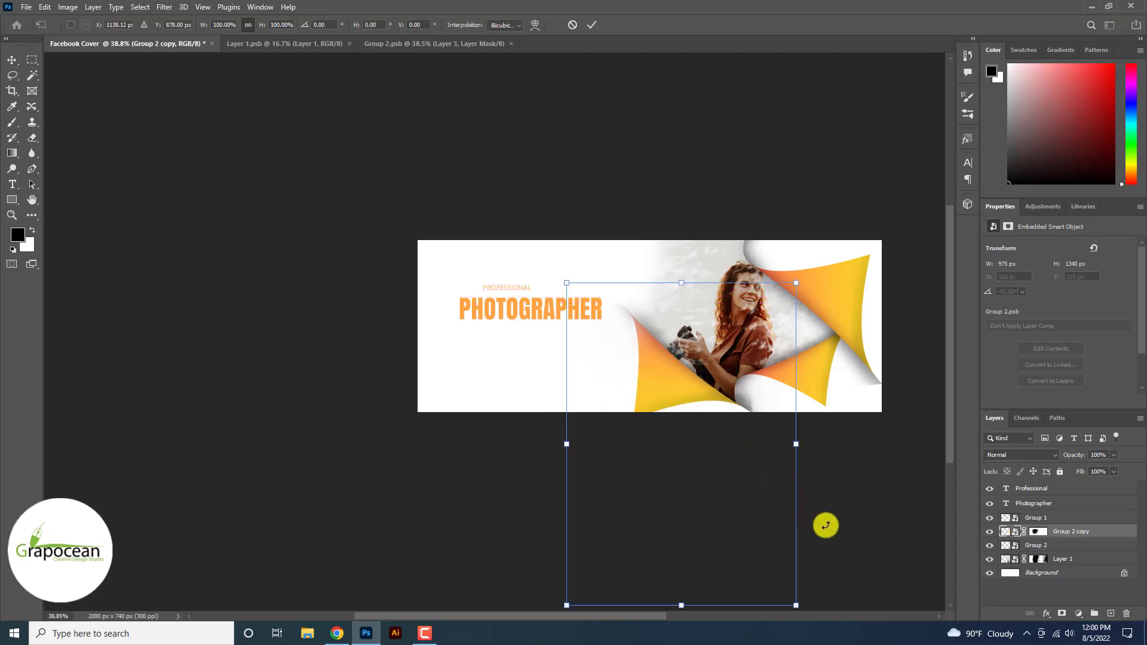
mouse_move(824, 525)
left_mouse_down()
mouse_move(827, 460)
mouse_move(808, 517)
left_mouse_up()
scroll(770, 456, "down", 2)
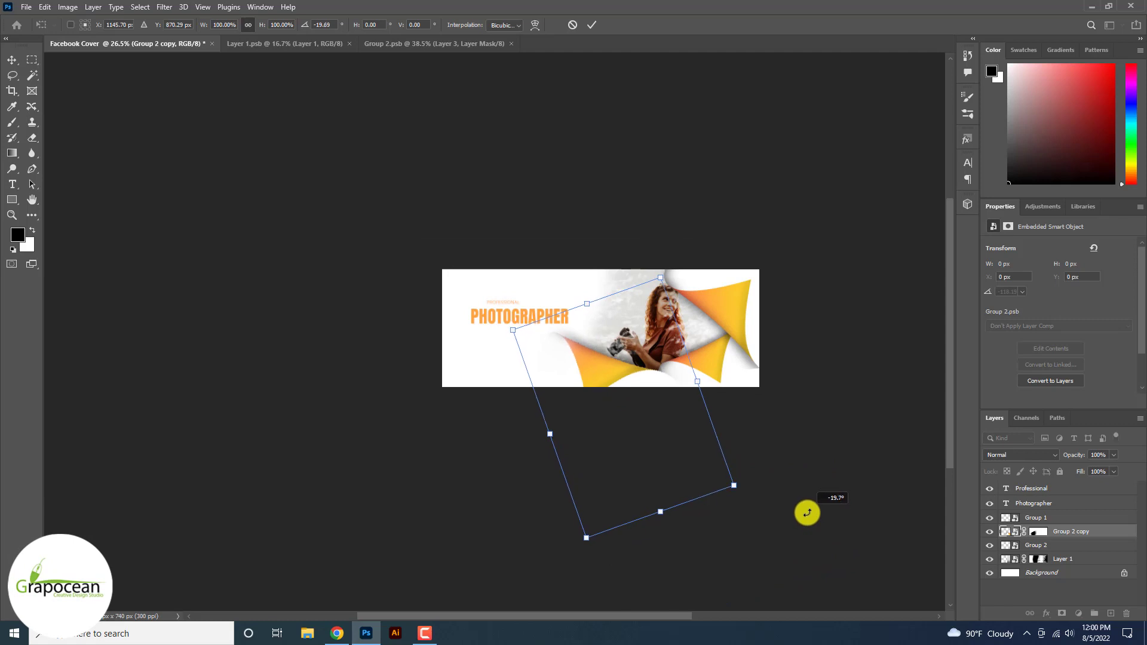
mouse_move(511, 333)
left_mouse_down()
mouse_move(580, 337)
mouse_move(605, 410)
left_mouse_up()
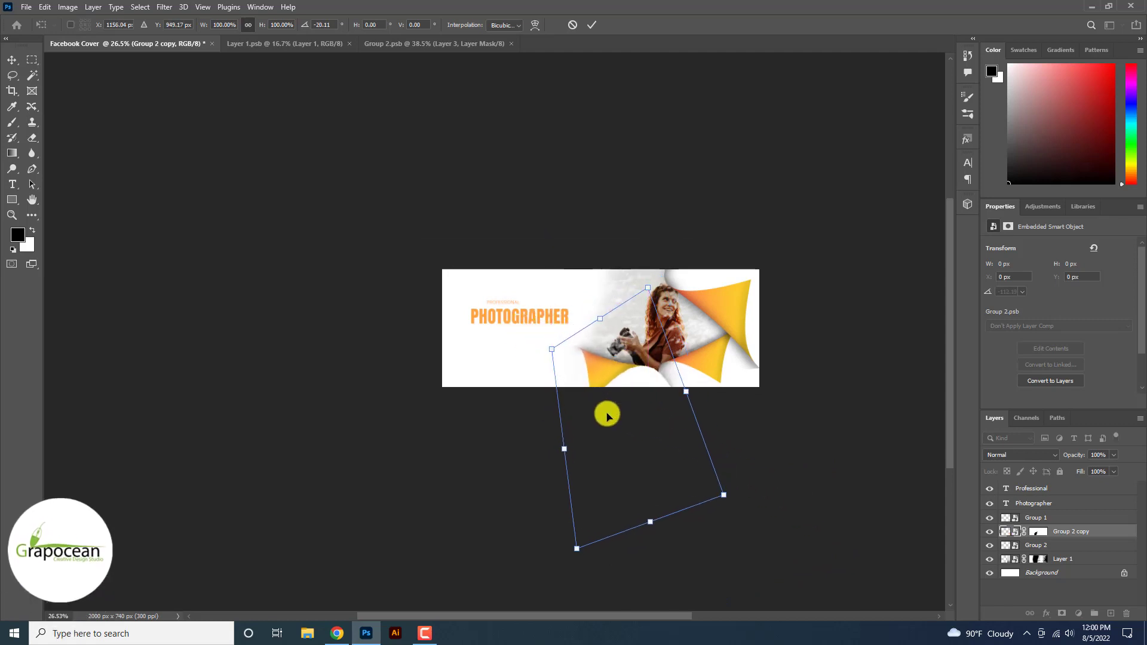
left_click(592, 24)
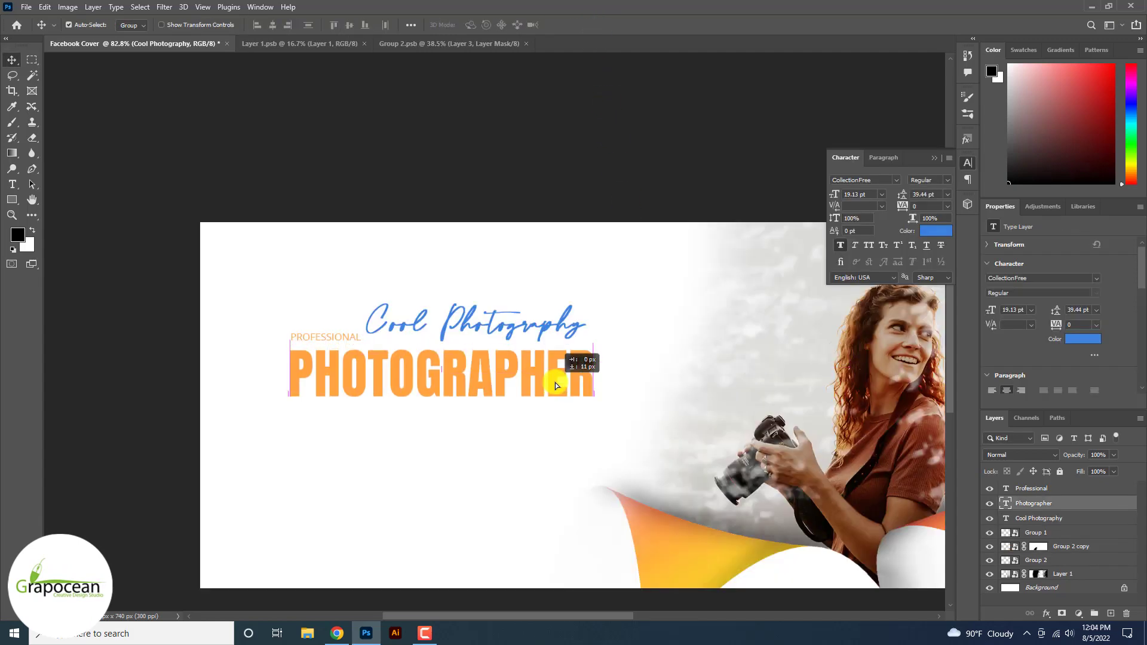
right_click(1063, 504)
left_click(956, 76)
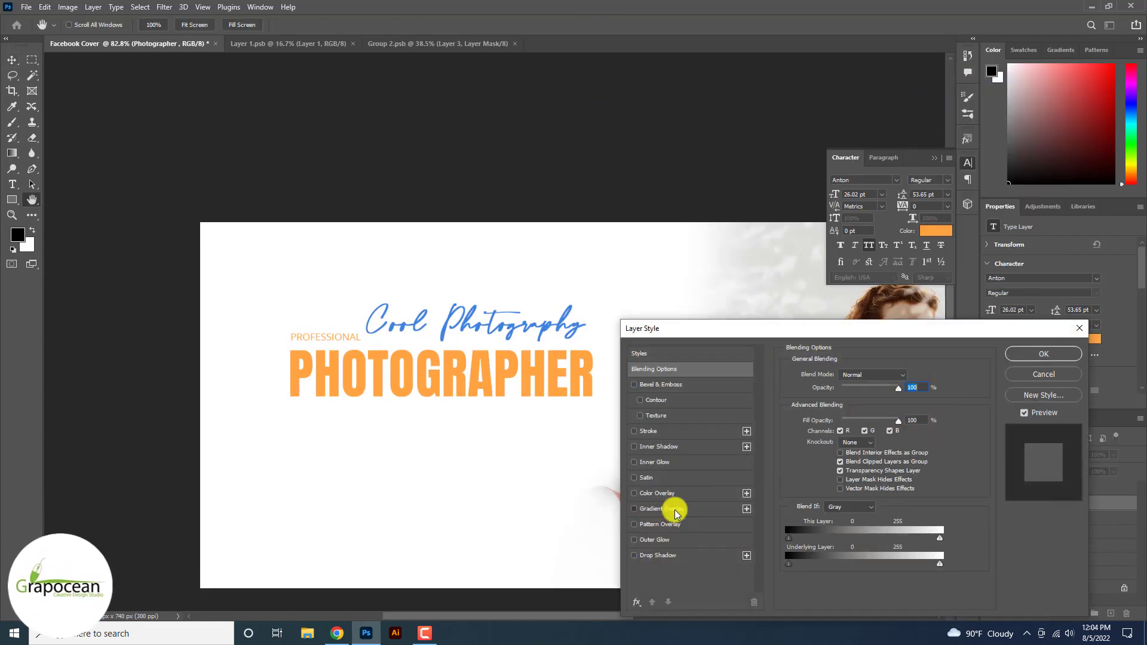
left_click(663, 508)
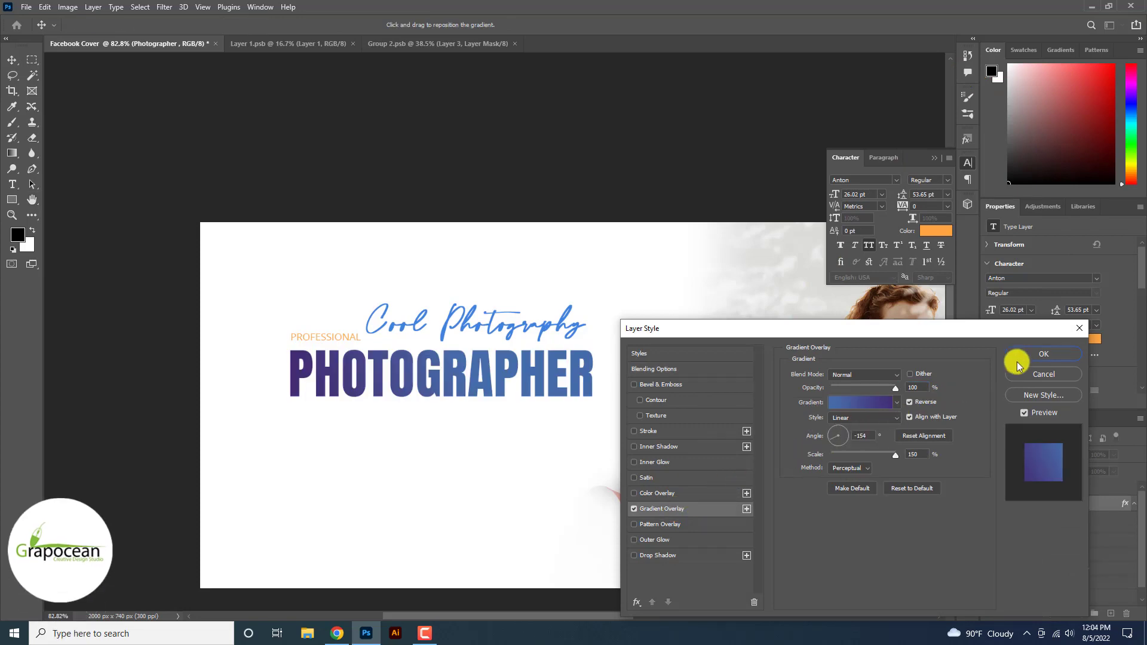
left_click(1039, 354)
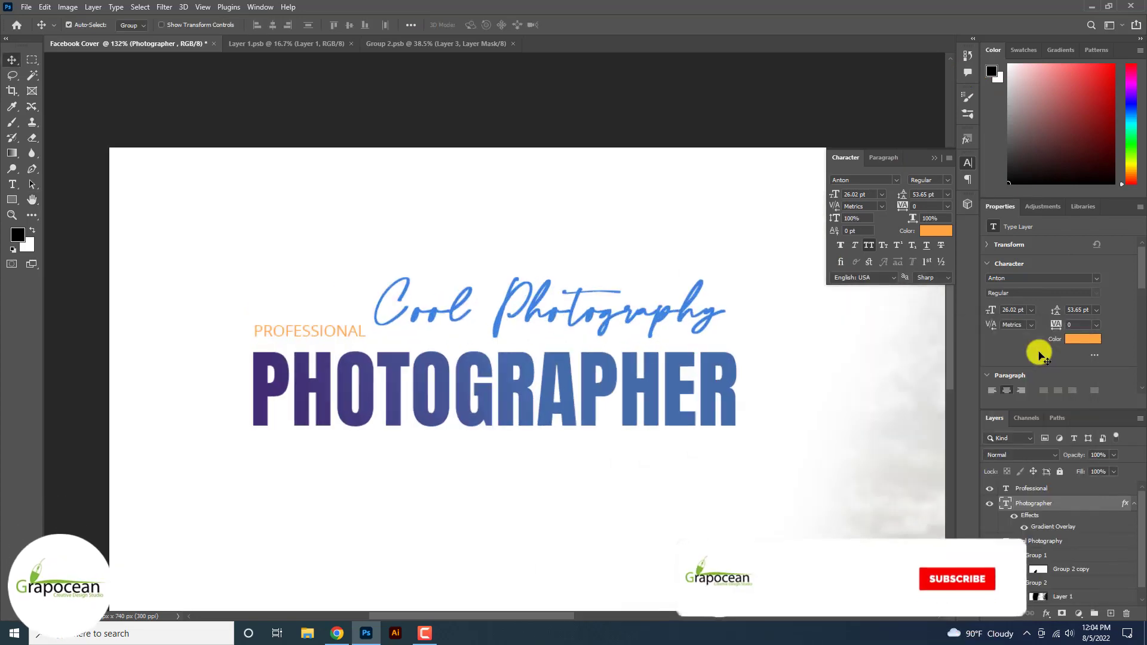
scroll(769, 372, "down", 3)
scroll(590, 394, "down", 2)
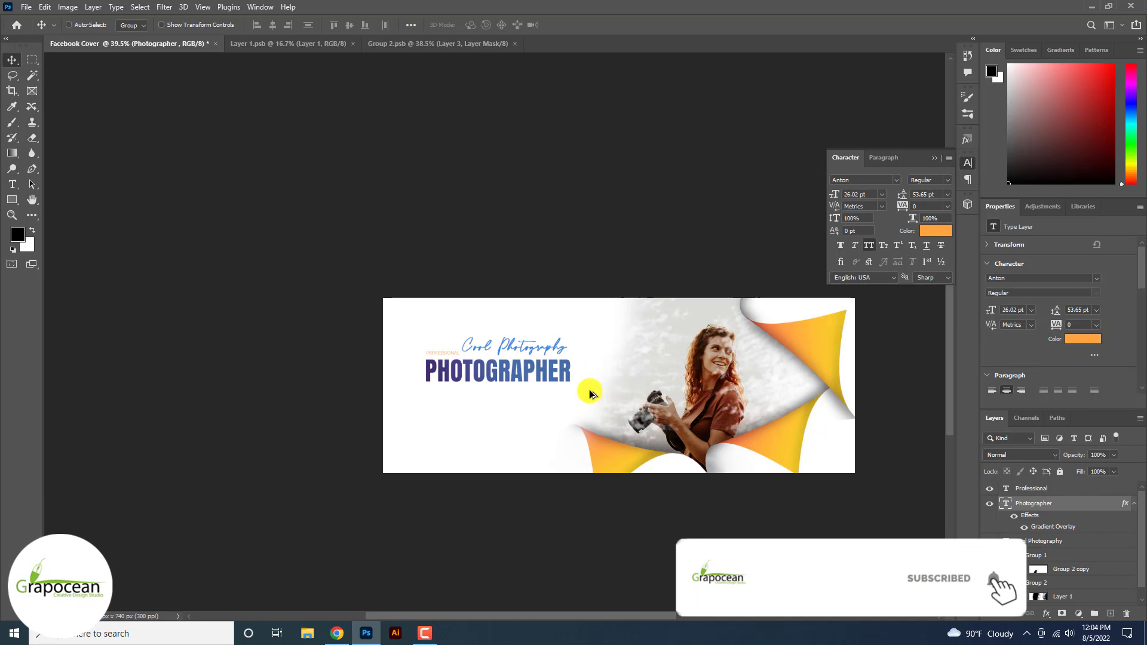
scroll(589, 394, "up", 2)
left_click(914, 391, "ctrl")
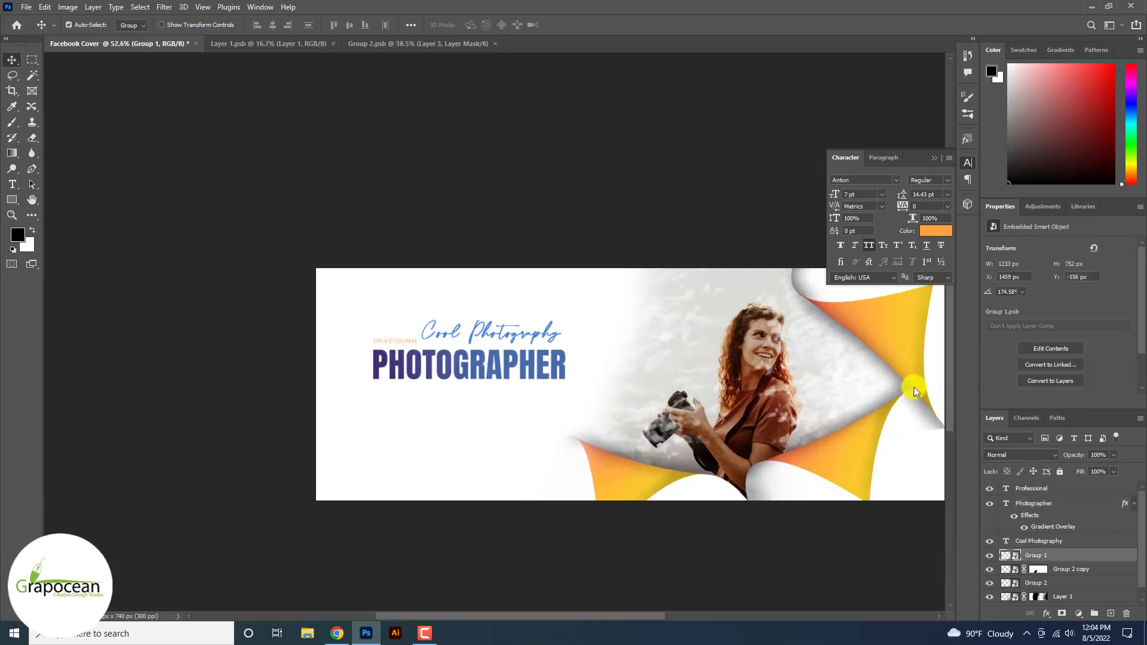
left_click(990, 555)
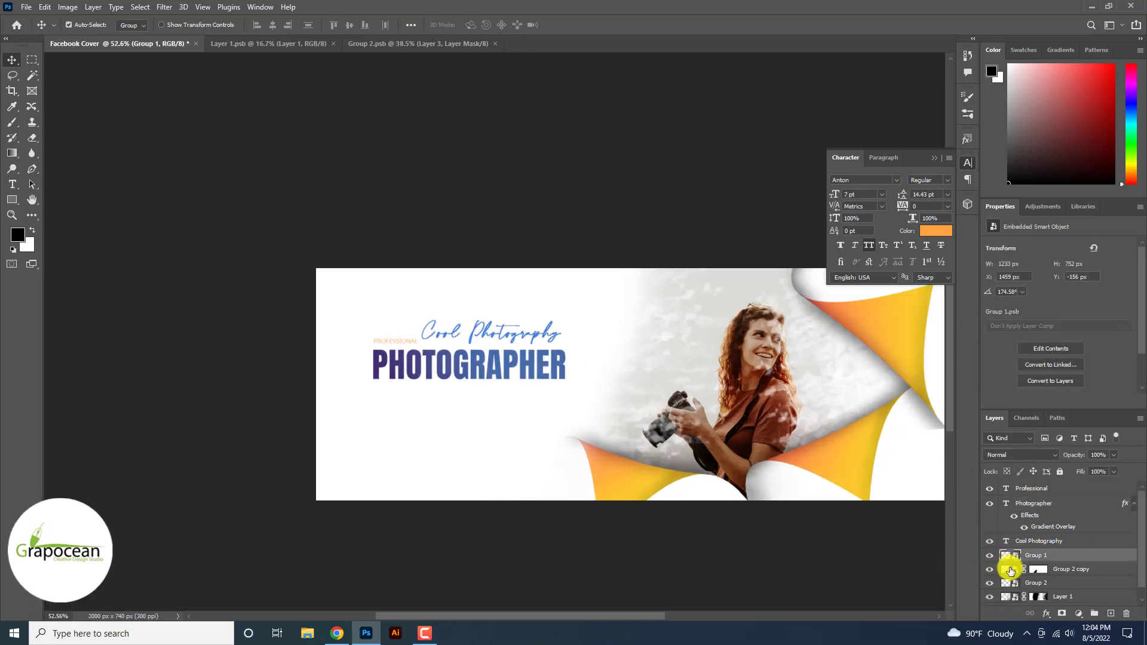
left_click(1077, 614)
left_click(1095, 417)
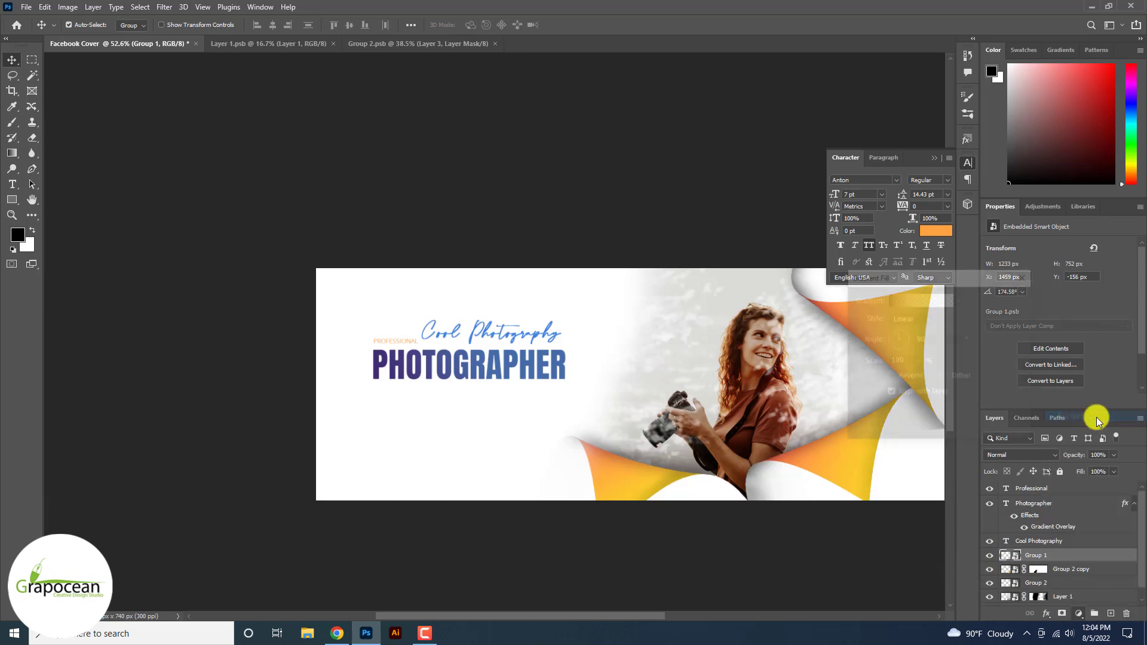
left_click(1006, 320)
key("ctrl+z")
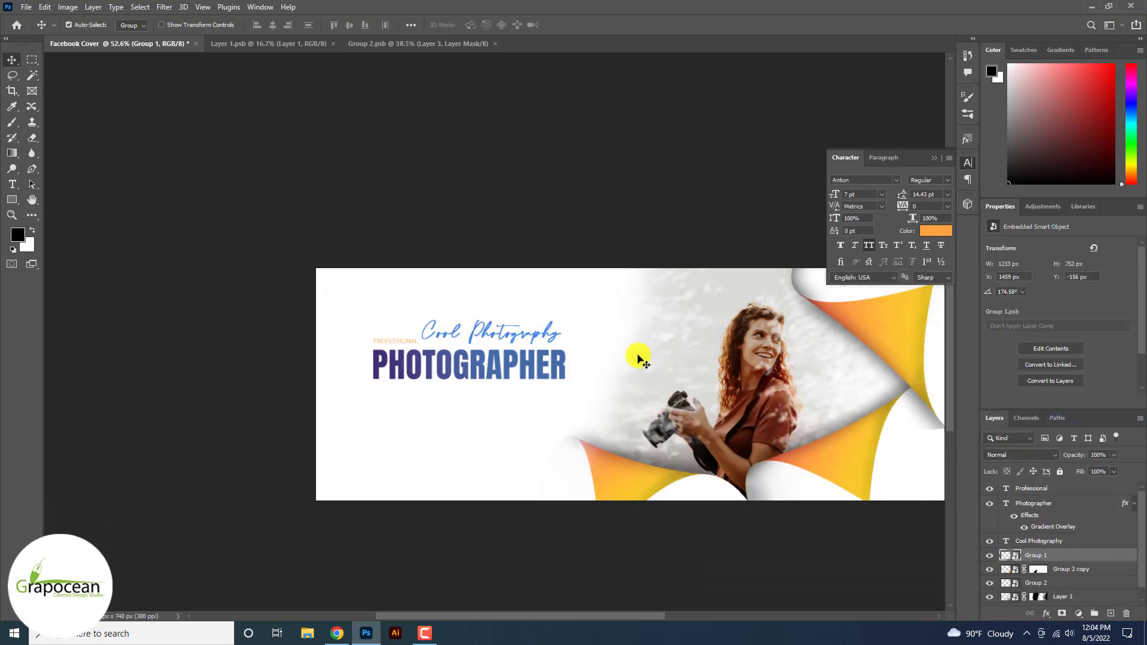
left_click(508, 380)
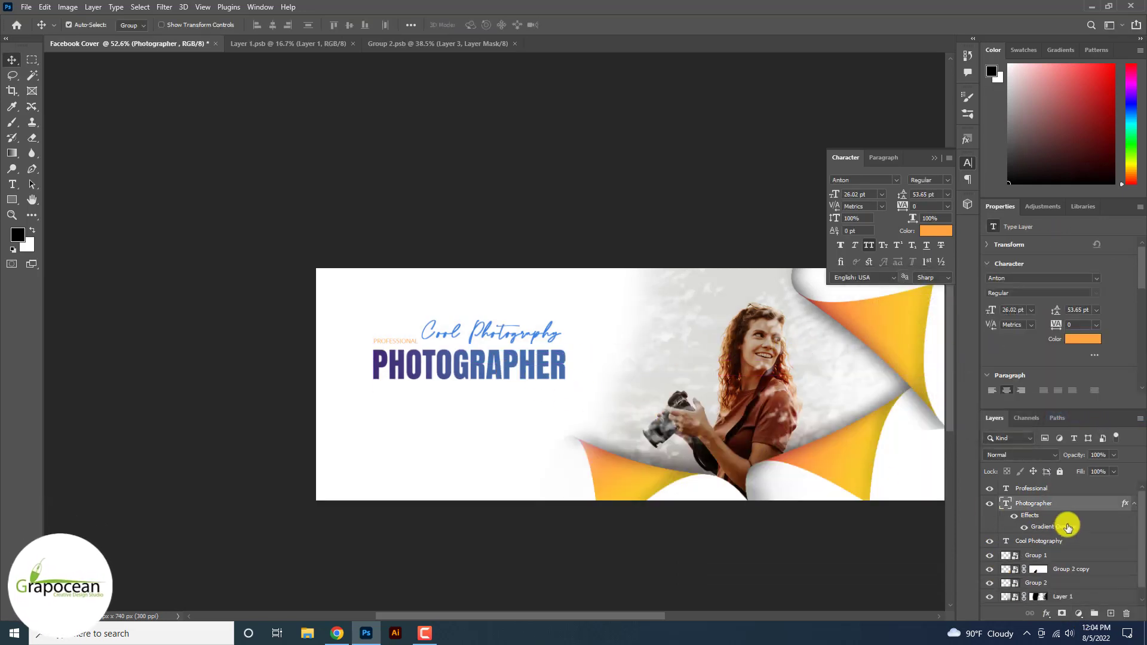
right_click(1082, 508)
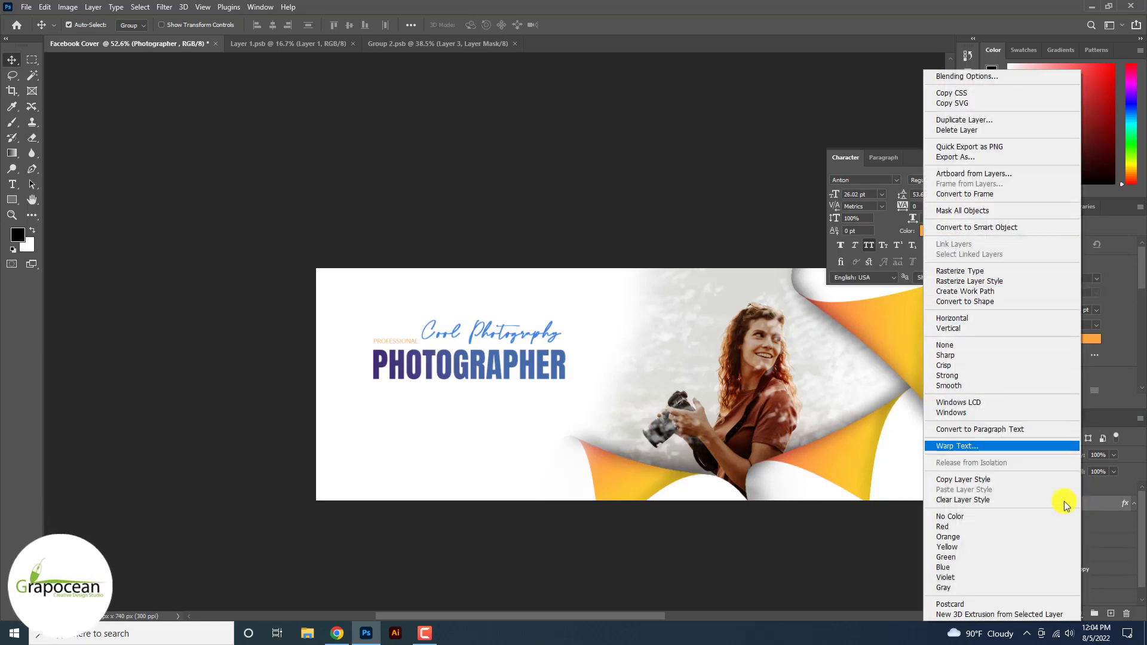
left_click(977, 479)
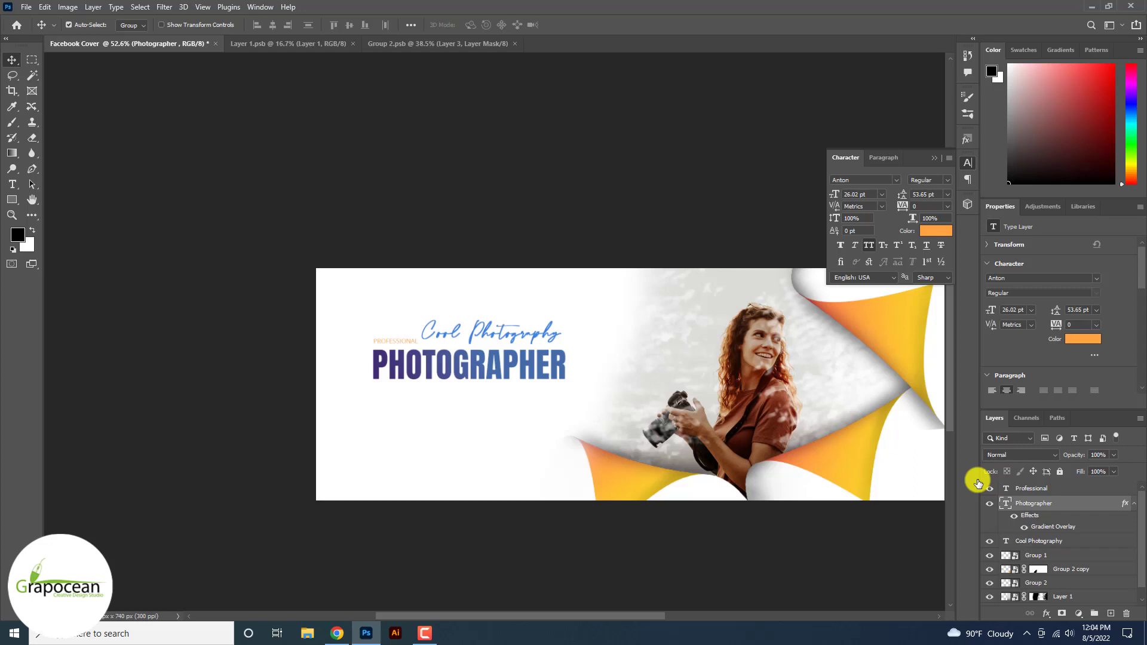
left_click(886, 335)
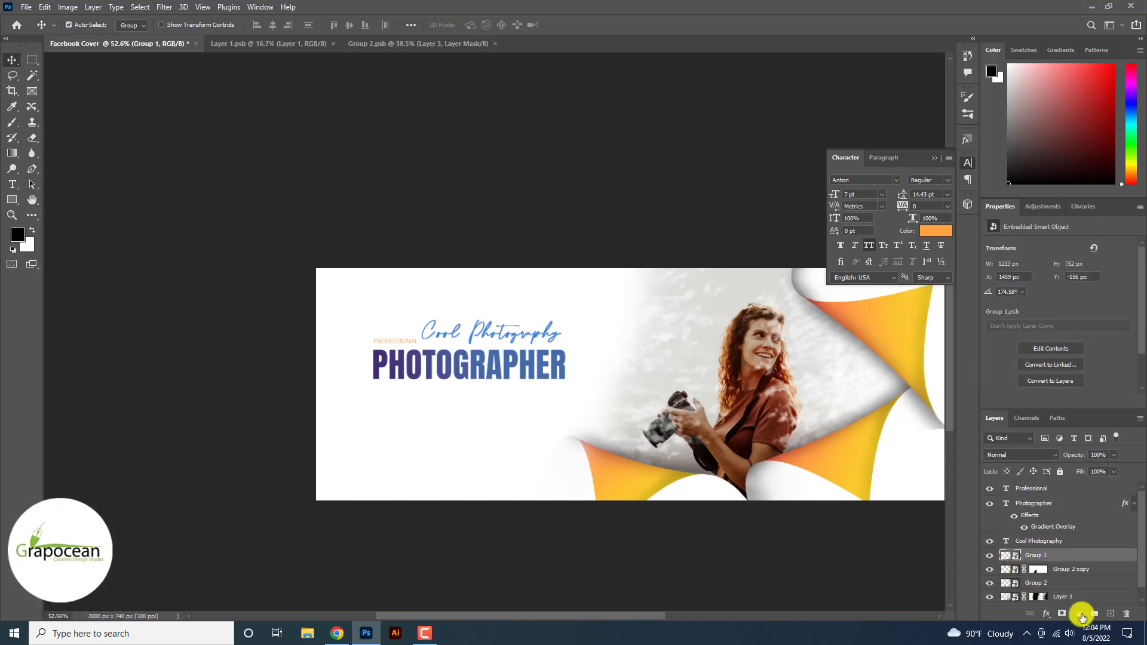
Add a Gradient Fill layer using the basic black-to-white preset.
left_click(1078, 613)
left_click(1094, 406)
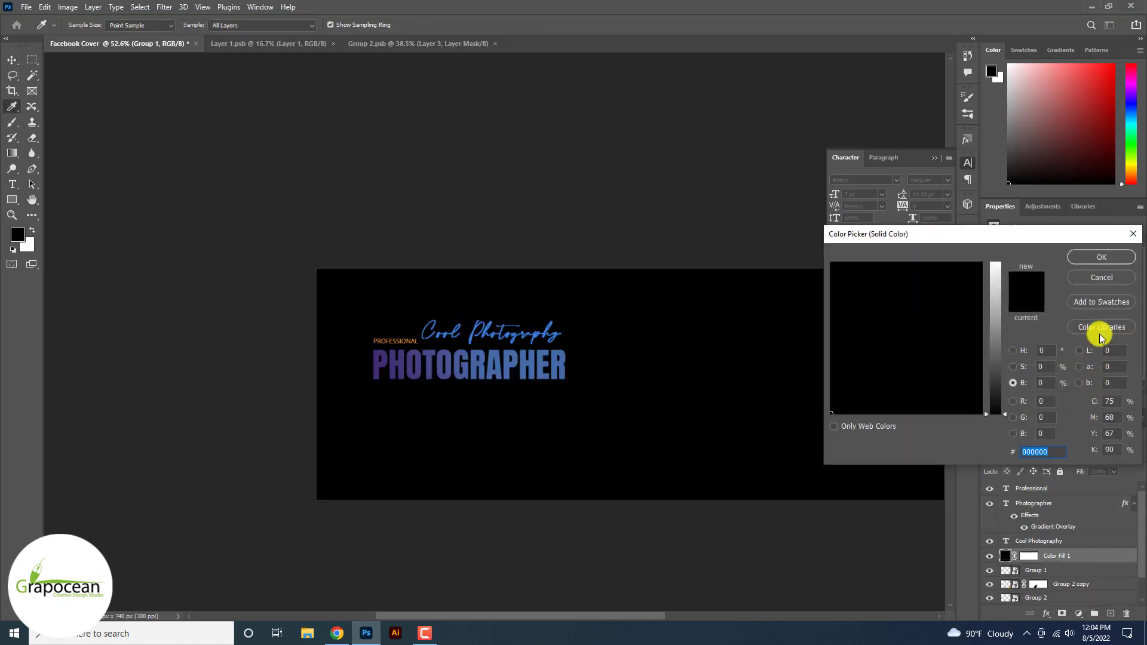
left_click(1102, 277)
left_click(1078, 613)
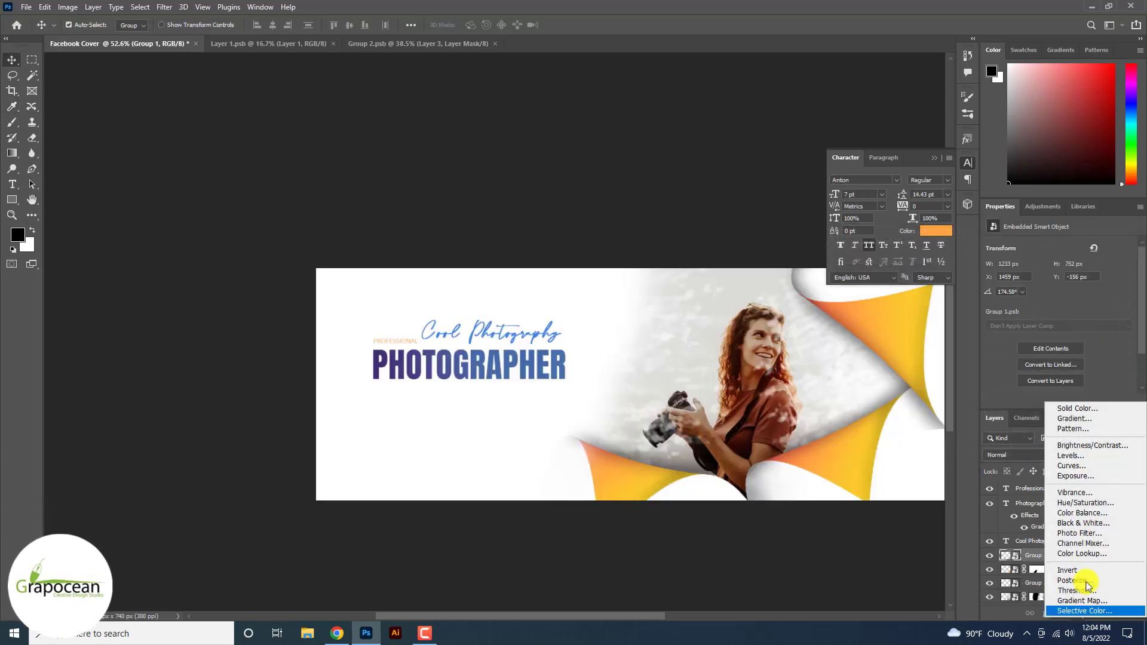
left_click(1088, 419)
left_click(958, 299)
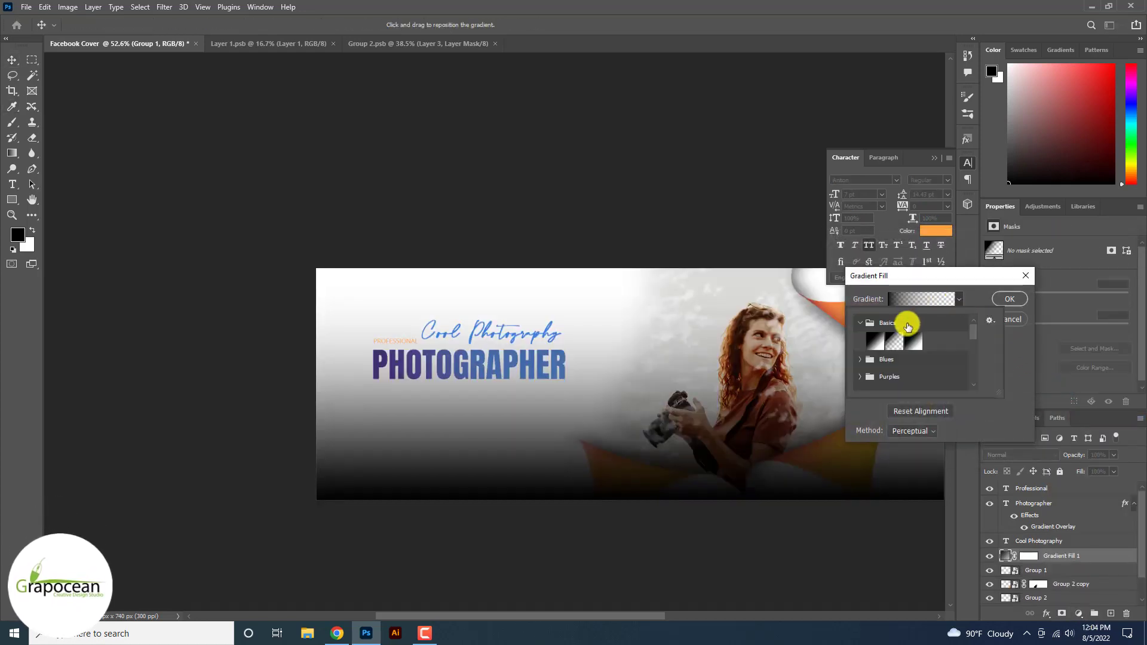
left_click(870, 341)
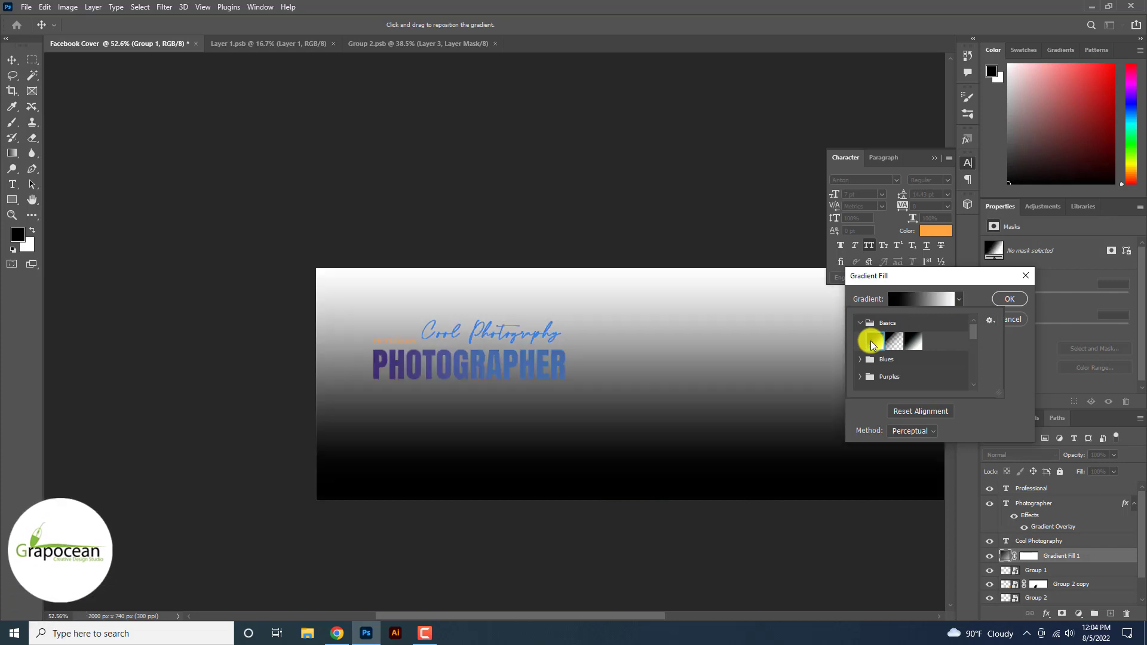
left_click(957, 314)
left_click(1008, 299)
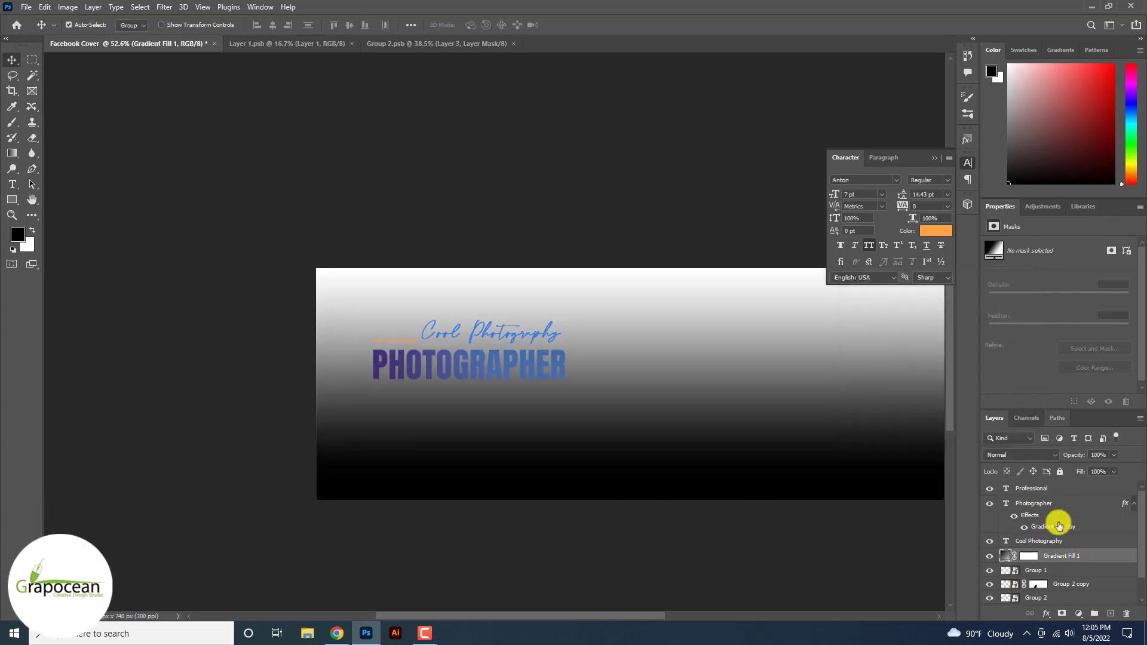
Paste the headline's gradient layer style onto Gradient Fill 1 and place it below Layer 1.
right_click(1058, 524)
left_click(1038, 334)
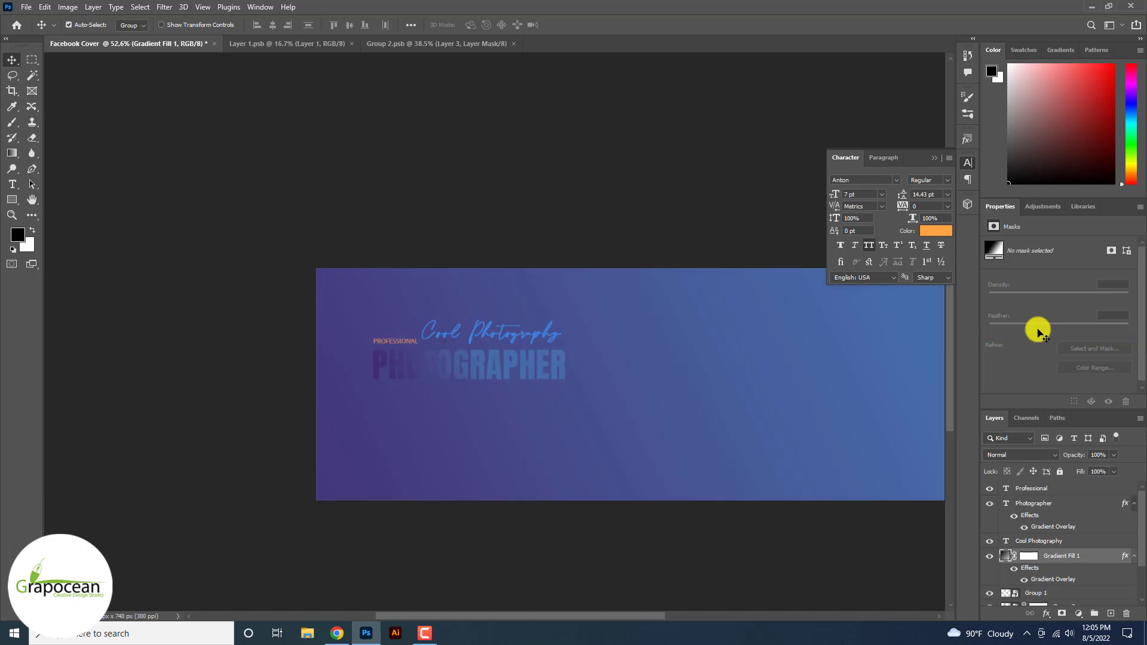
key("ctrl+minus")
key("ctrl+minus")
key("ctrl+minus")
mouse_move(1066, 557)
left_mouse_down()
mouse_move(1049, 598)
mouse_move(1049, 585)
left_mouse_up()
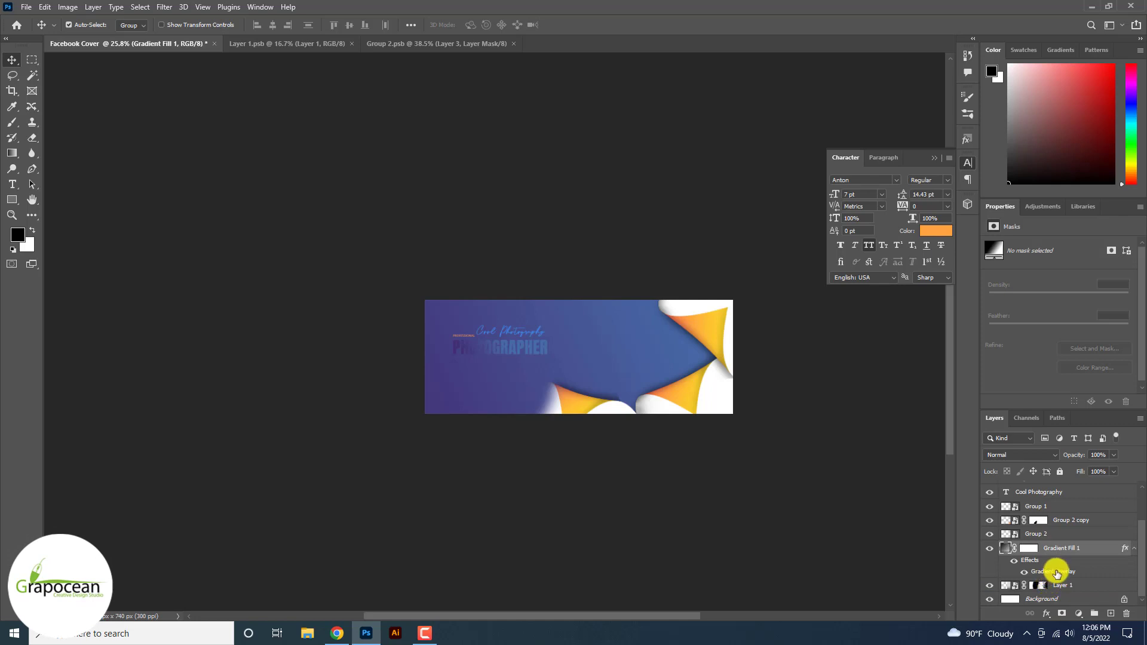
left_click_drag(1069, 548, 1062, 594)
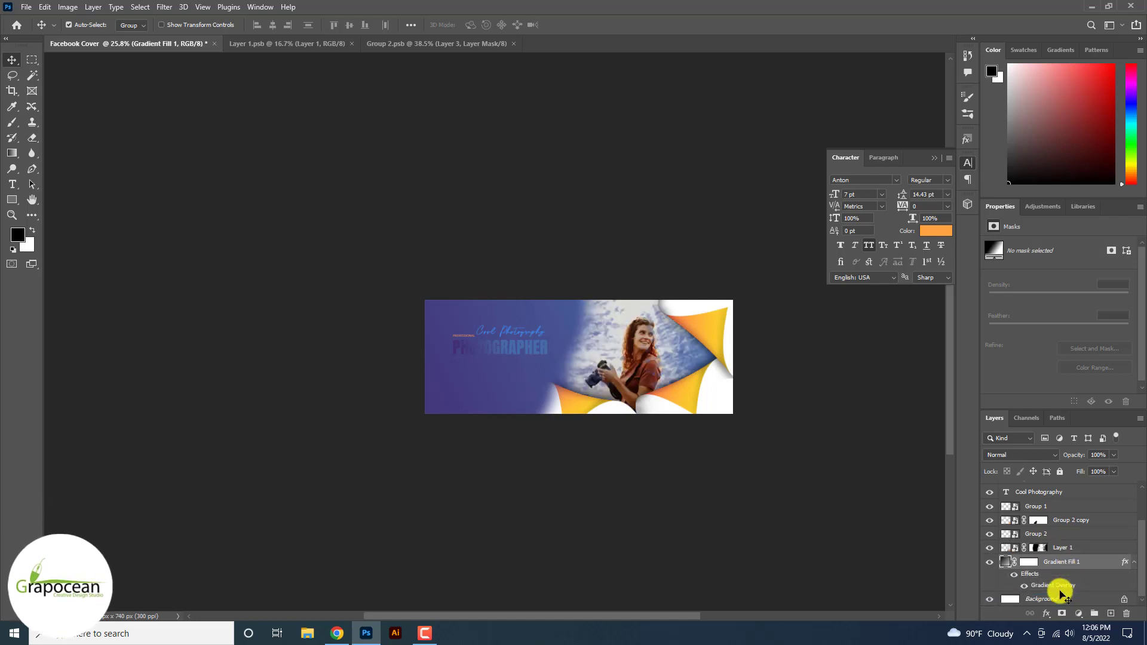
key("ctrl+plus")
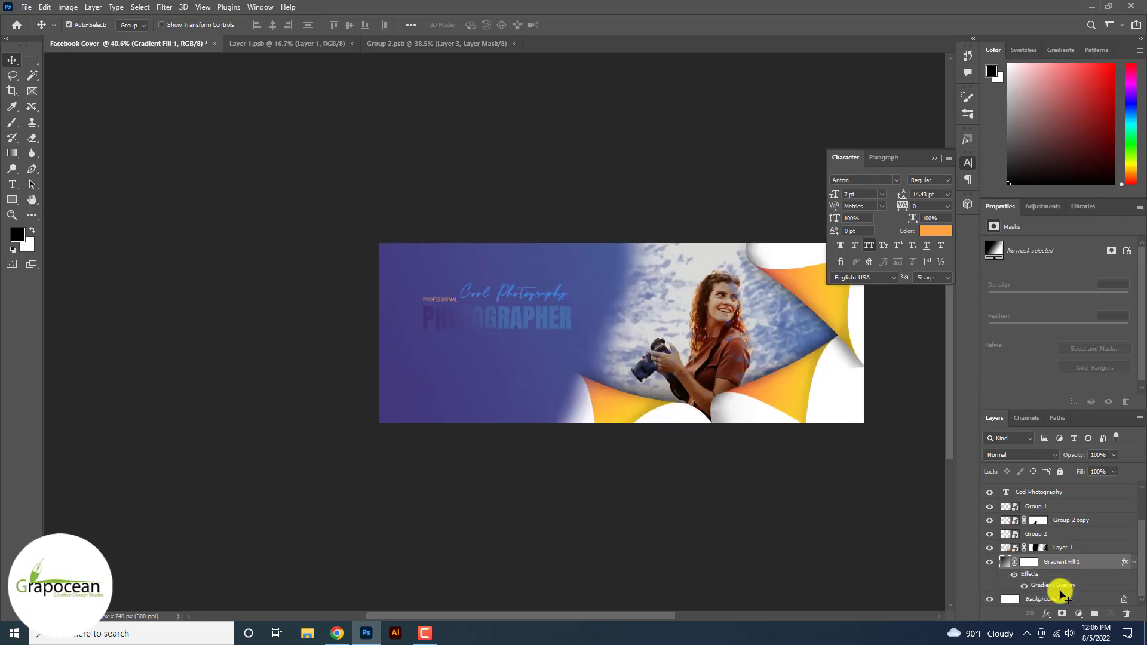
left_click(32, 169)
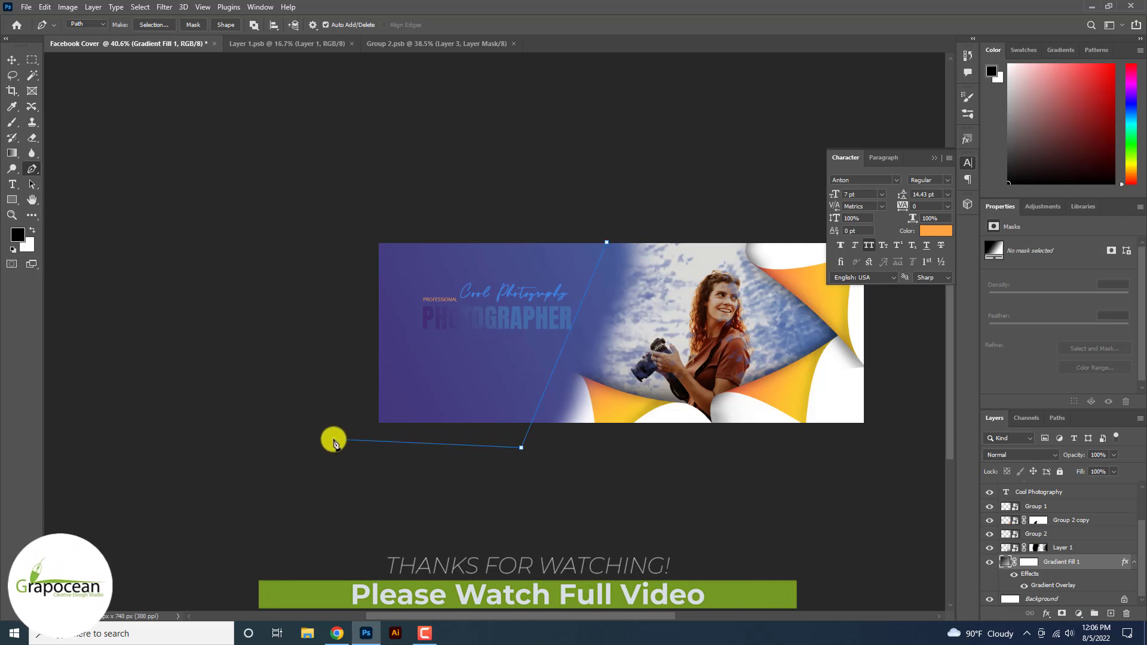
Draw a slanted blue-filled shape over the cover's left side with the Pen in Shape mode.
left_click(87, 24)
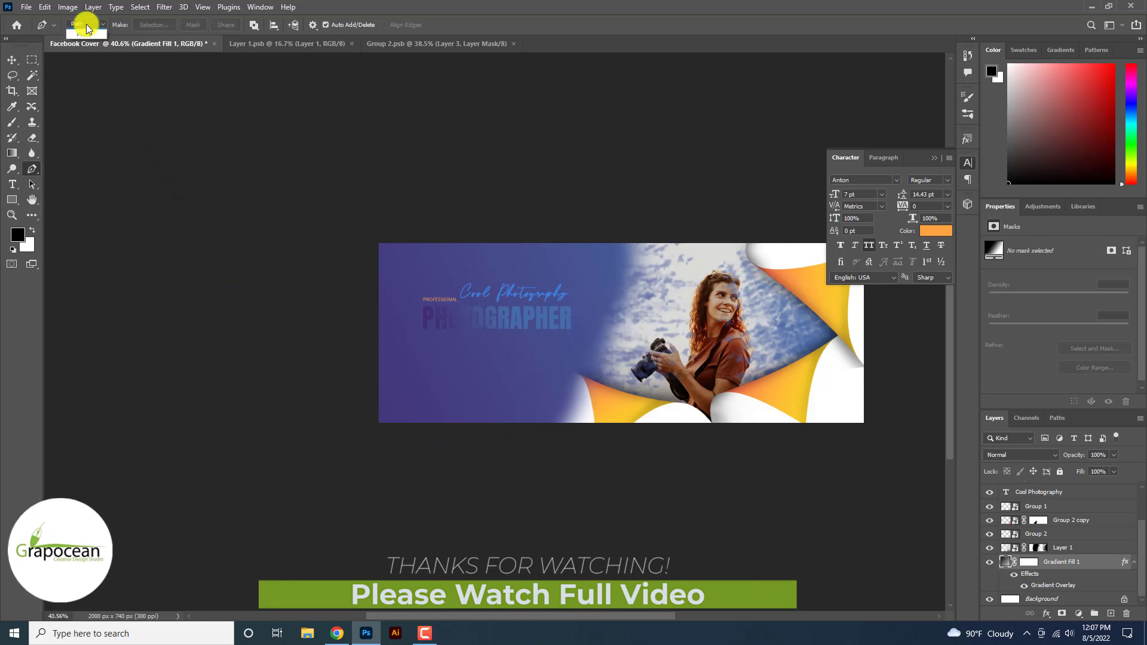
left_click(79, 26)
left_click(608, 241)
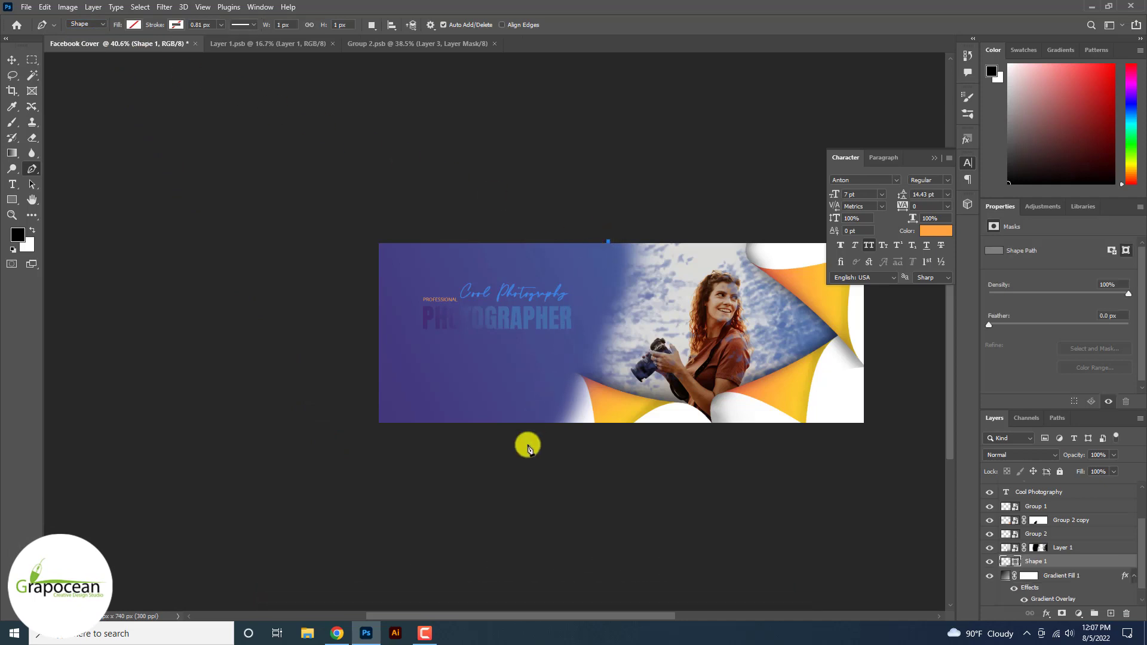
left_click(527, 445)
left_click(302, 438)
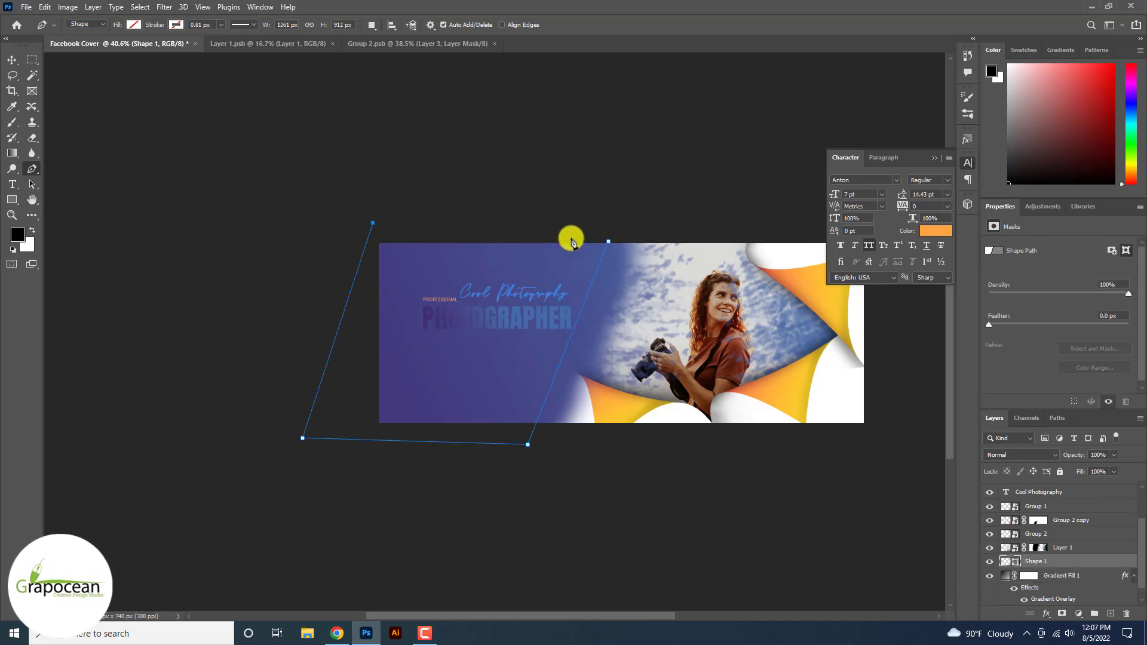
left_click(134, 24)
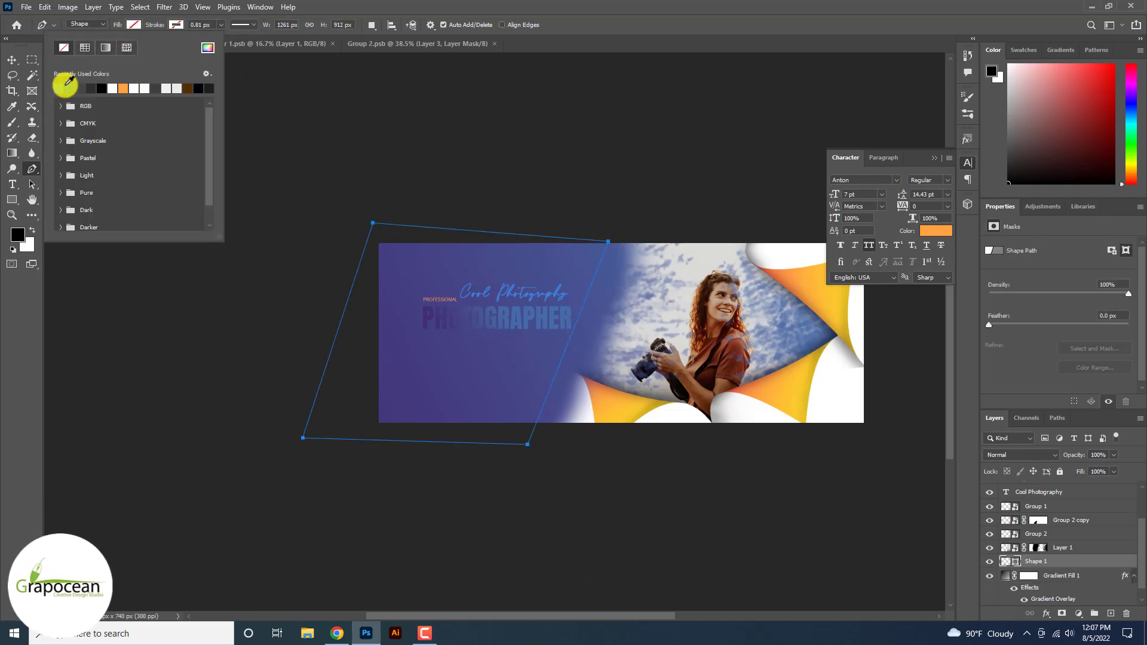
left_click(62, 82)
key("Return")
Move Shape 1 down just above Background, beneath the gradient fill.
key("v")
left_click_drag(1036, 560, 1043, 576)
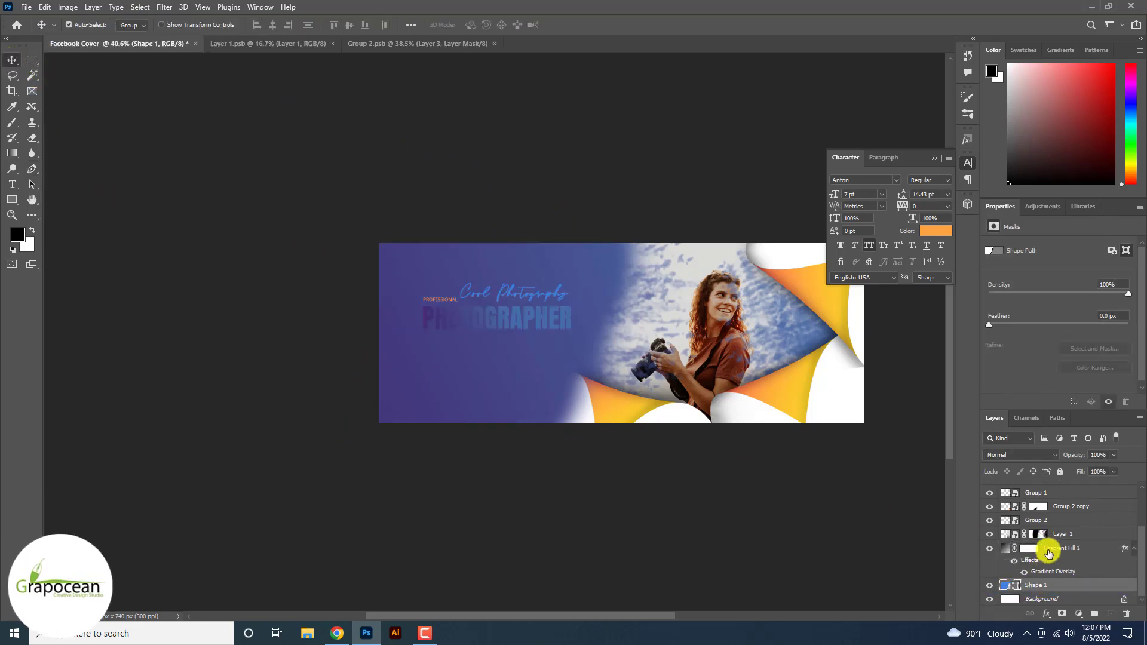
right_click(1048, 554)
left_click(1035, 342)
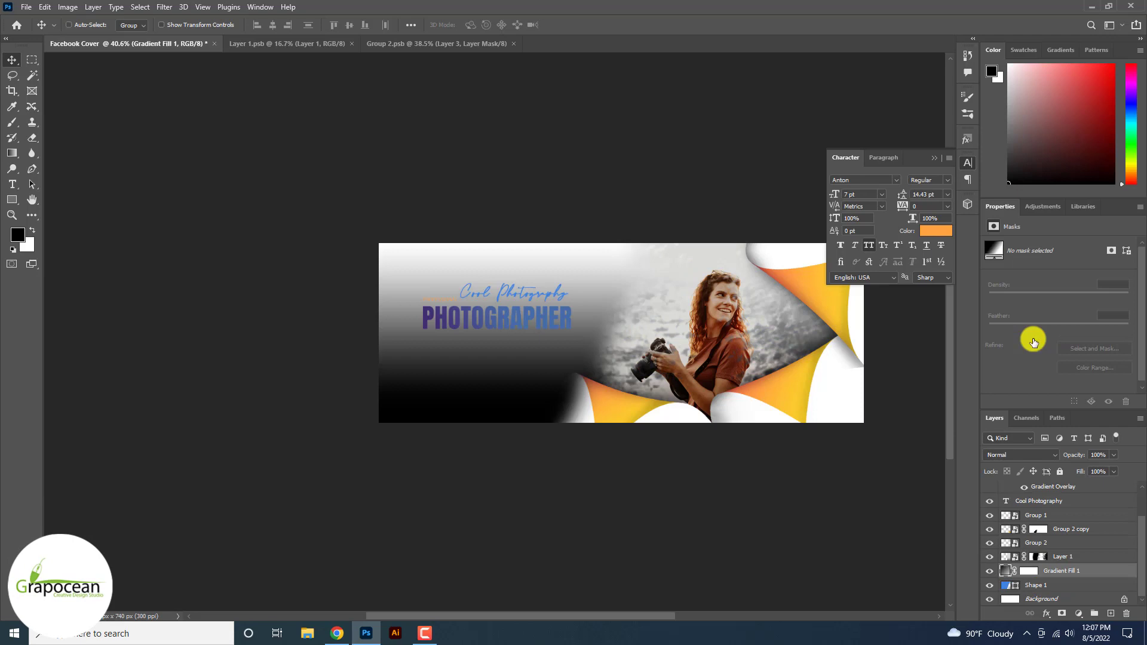
key("ctrl+z")
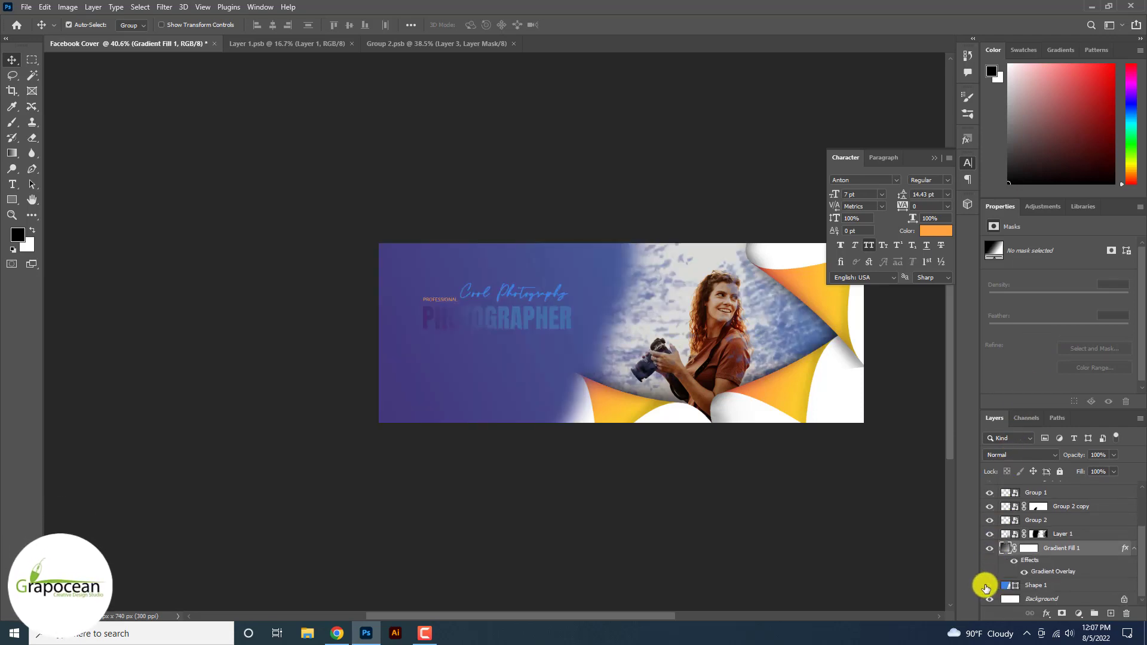
left_click(989, 547)
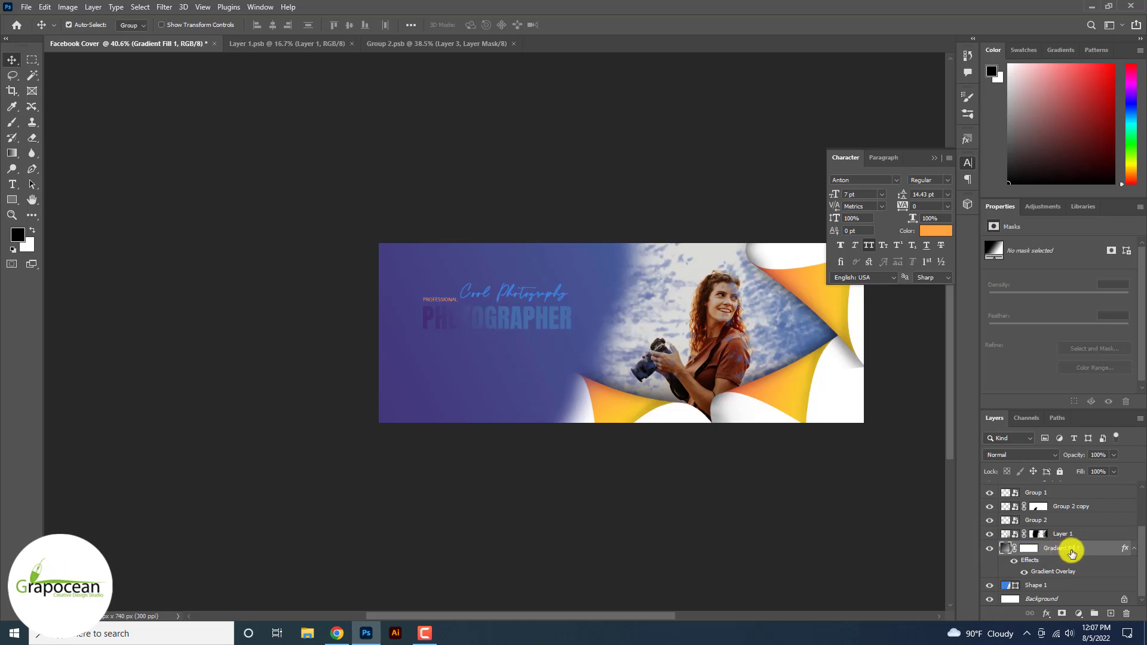
Clip the gradient fill layer to Shape 1 with a clipping mask.
right_click(1071, 554)
left_click(1063, 273)
right_click(1069, 554)
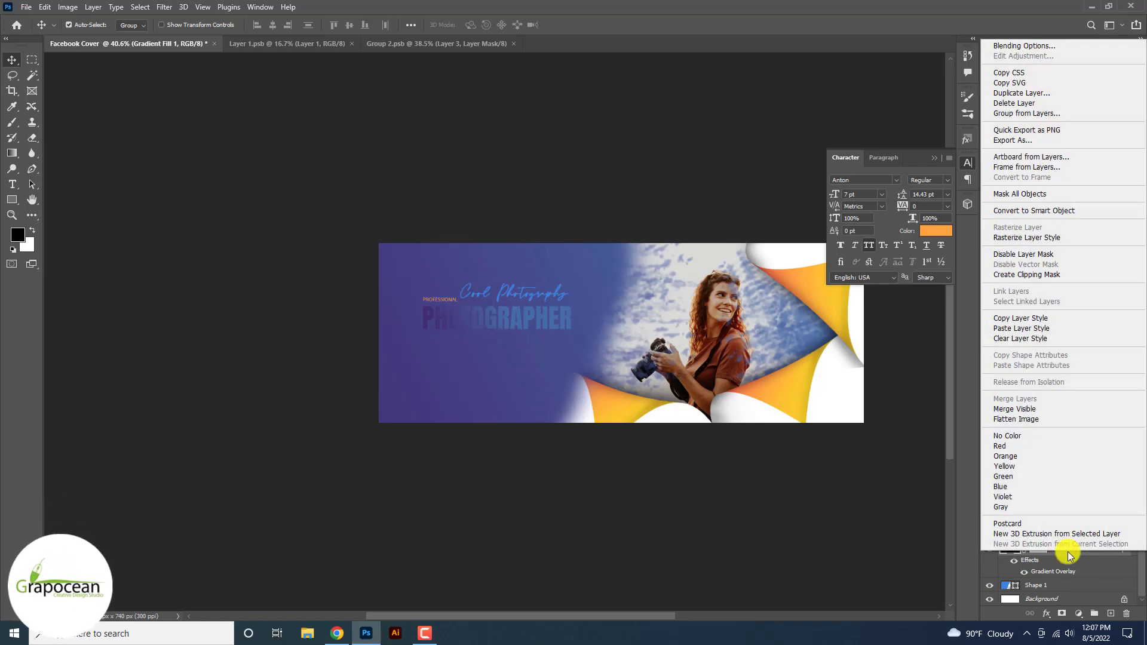
left_click(1025, 276)
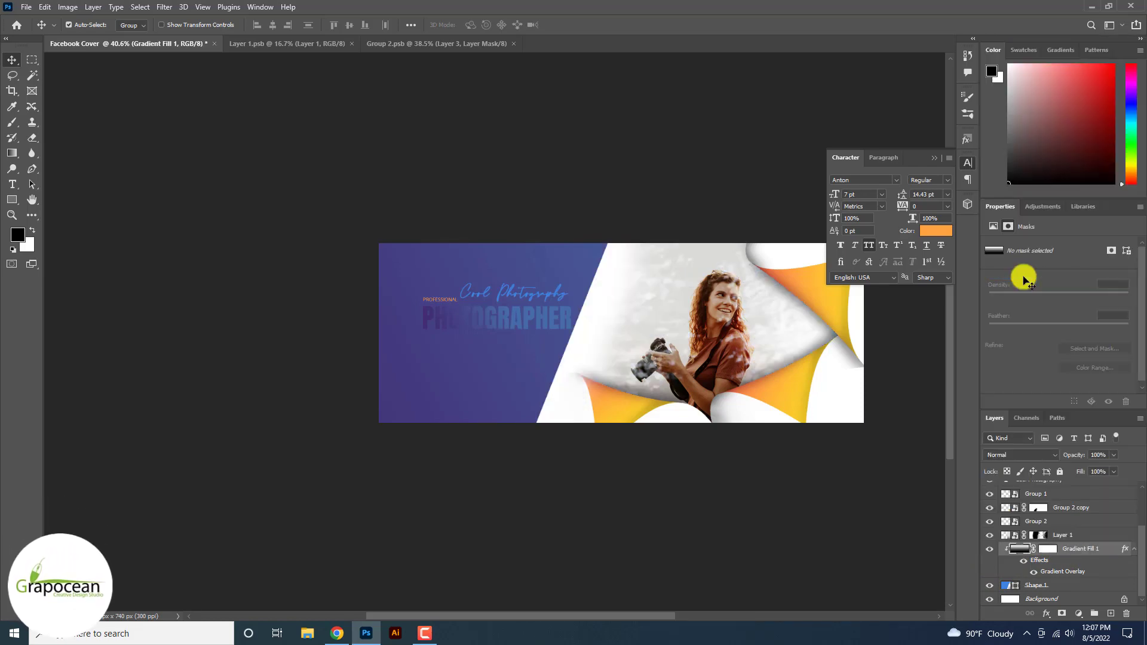
key("ctrl+minus")
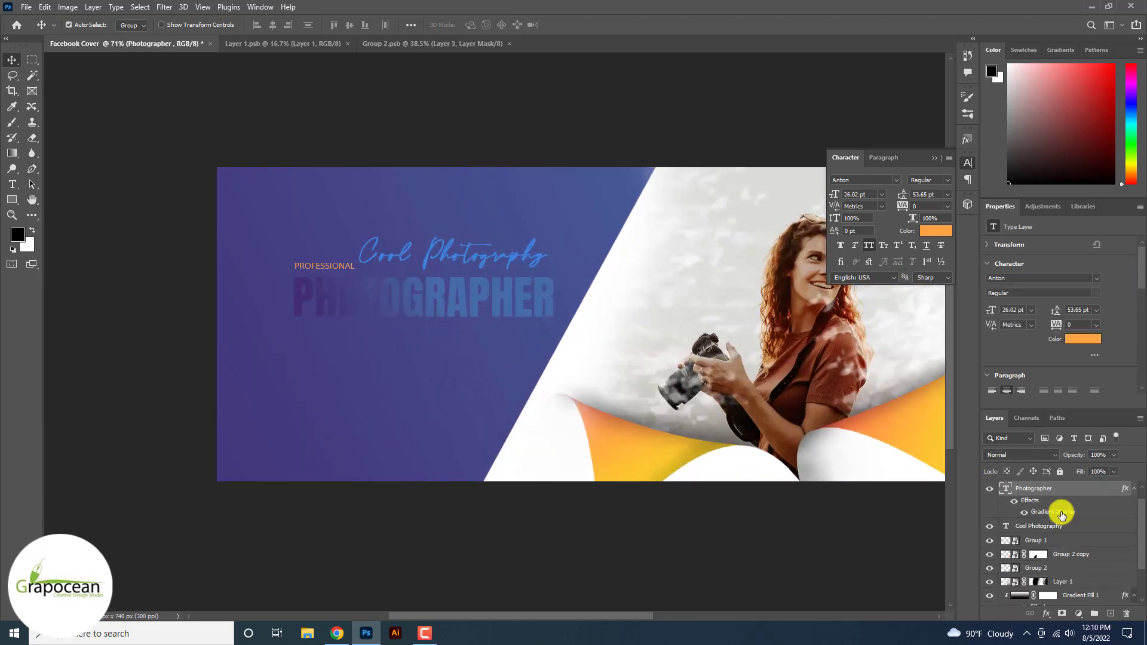
In the headline's Gradient Overlay, move the blue stop to 43% and add a right-end stop sampled from the cover.
double_click(1061, 515)
left_click(869, 406)
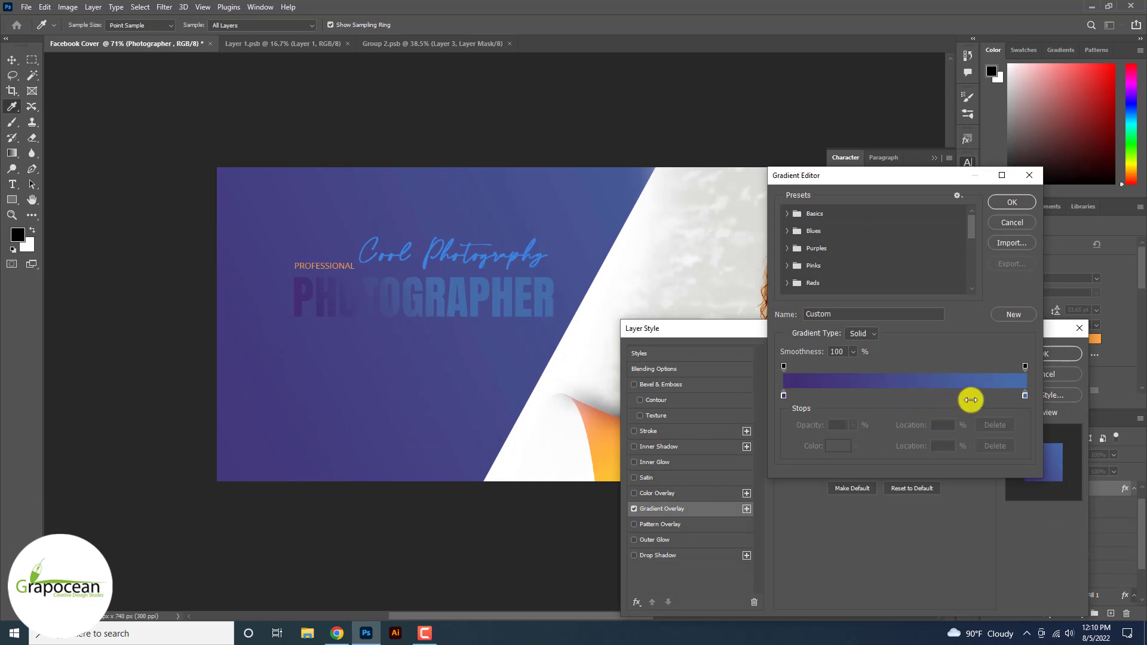
left_click_drag(1025, 395, 886, 396)
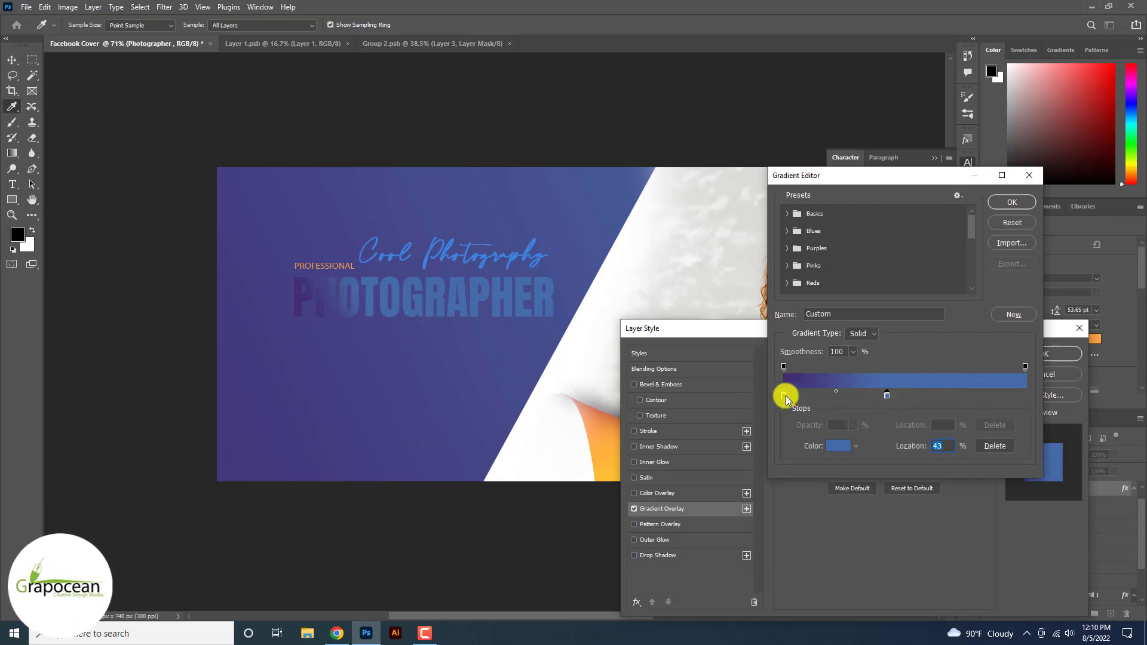
left_click(1026, 397)
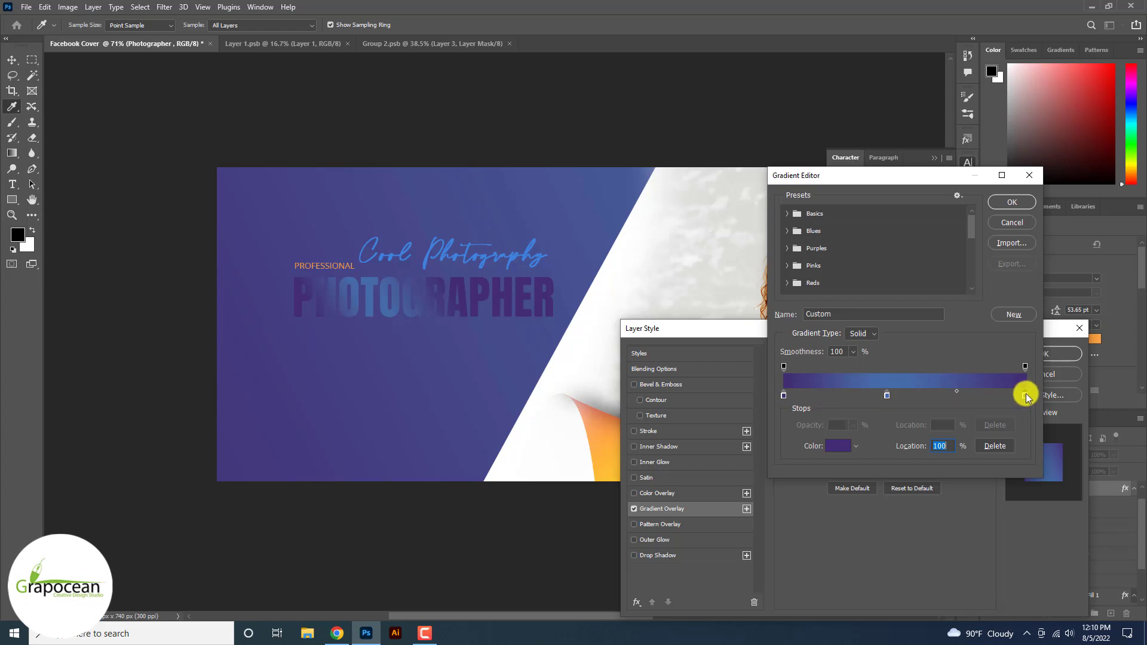
double_click(1025, 396)
left_click(995, 322)
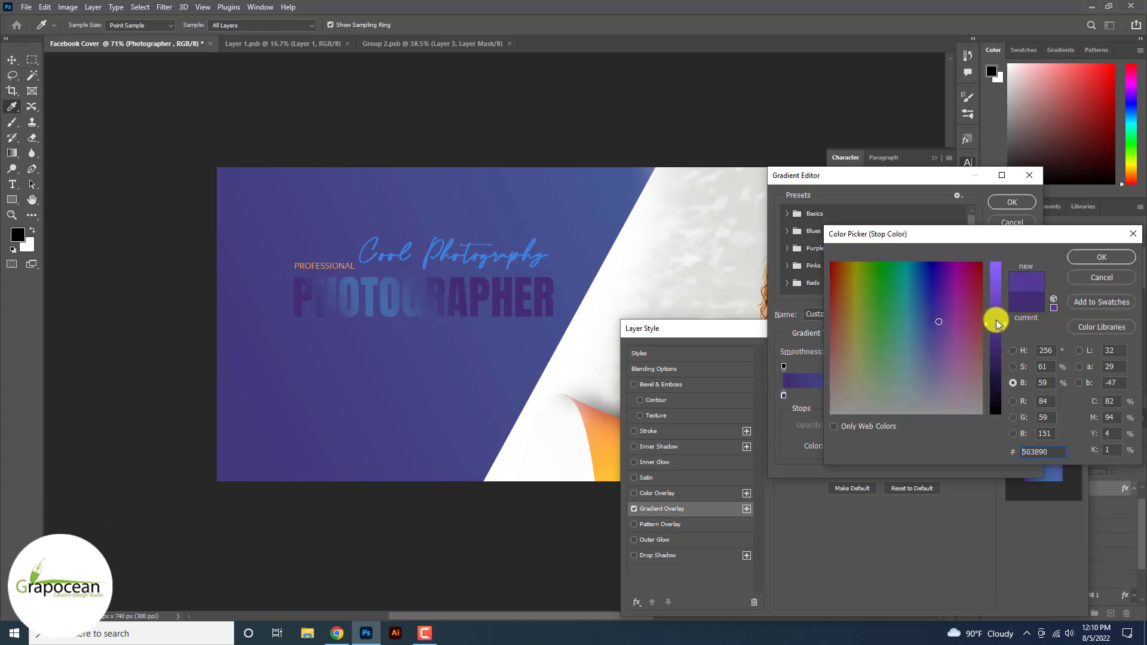
left_click(580, 252)
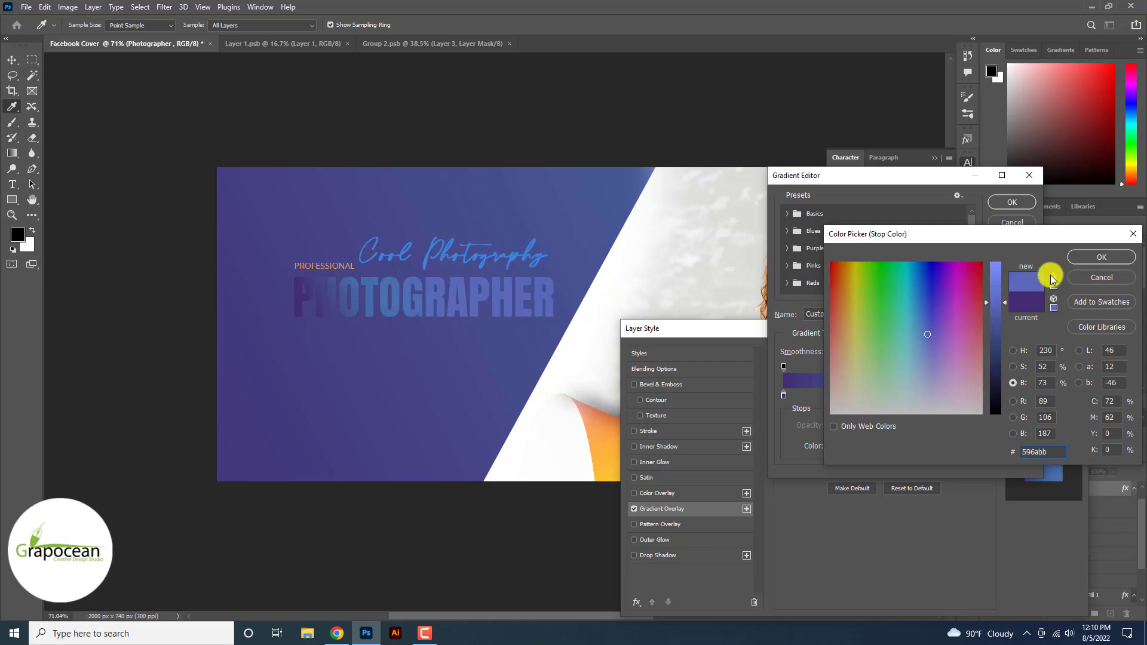
left_click(1098, 256)
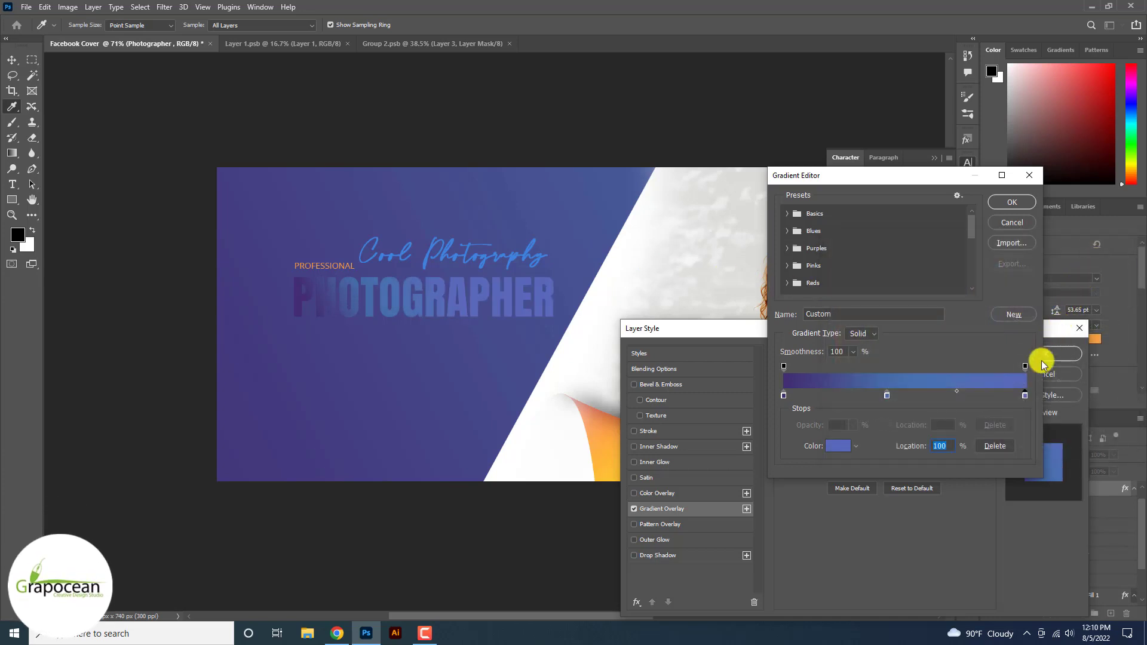
Add another colour stop at 0% and apply the edited gradient overlay.
left_click(794, 397)
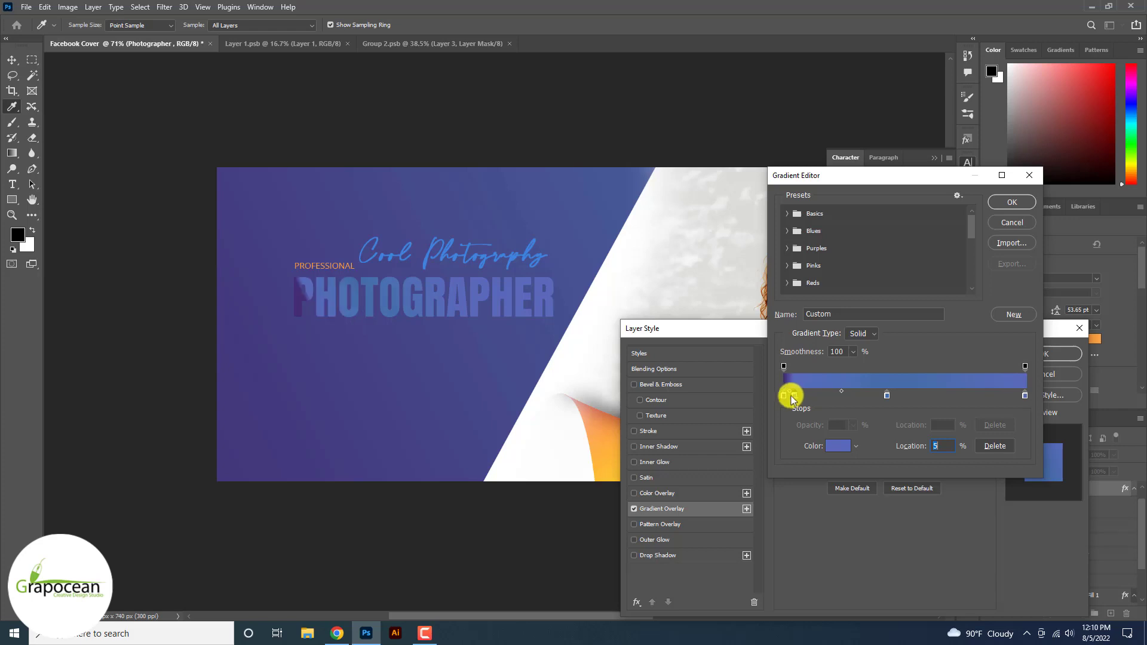
left_click_drag(795, 396, 783, 396)
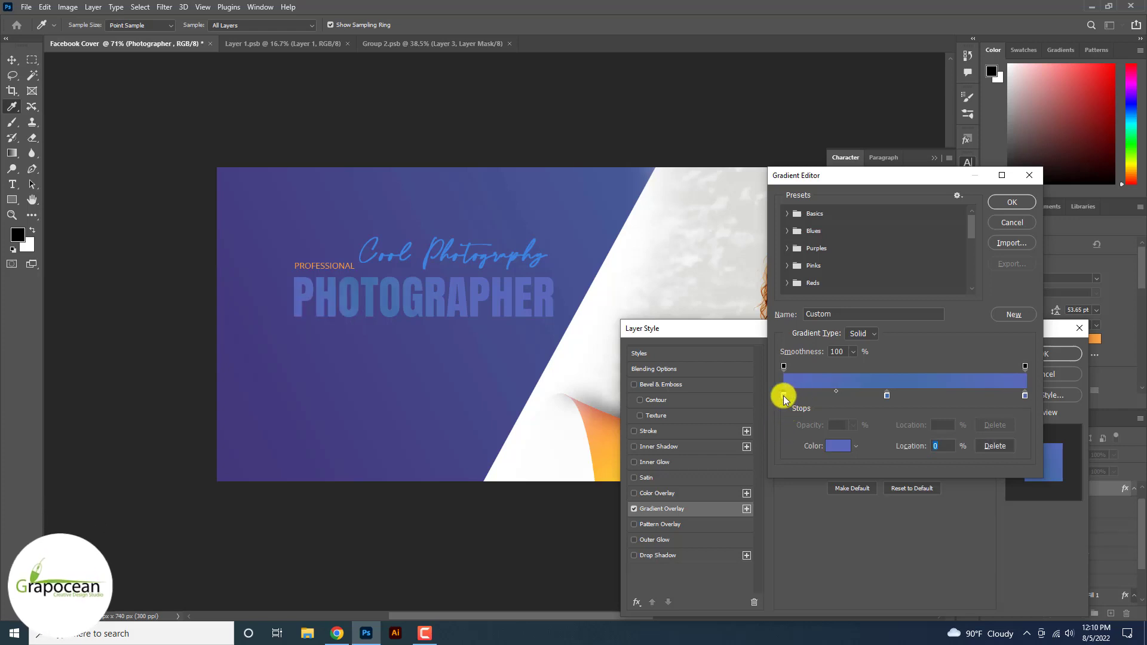
left_click(1012, 202)
left_click(1061, 354)
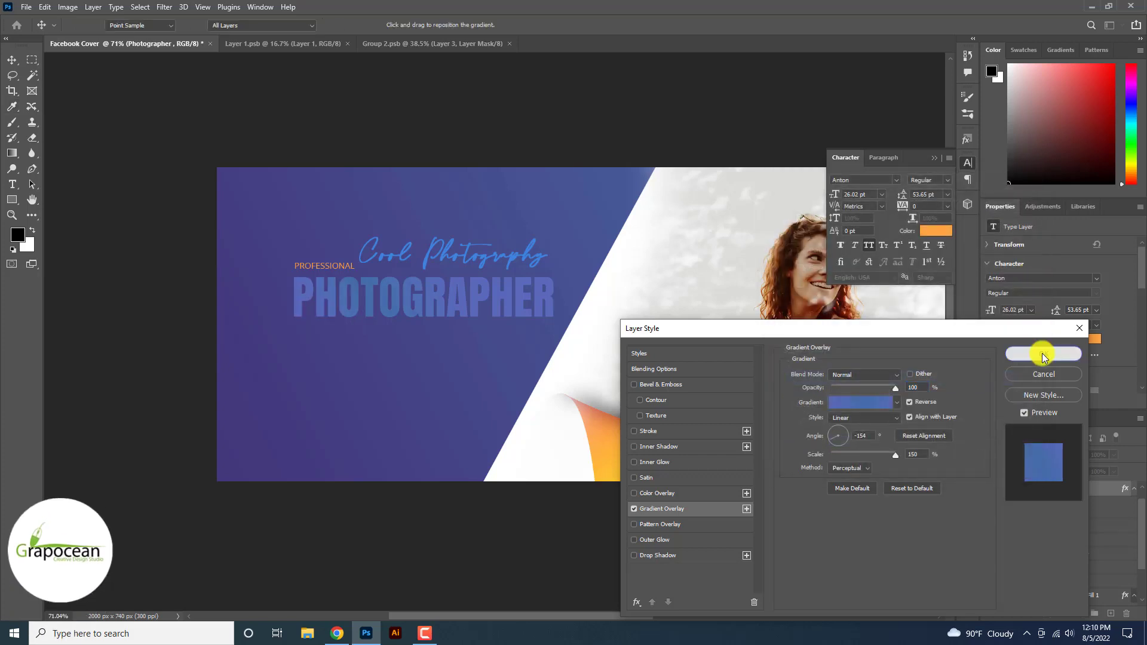
scroll(914, 356, "down", 2)
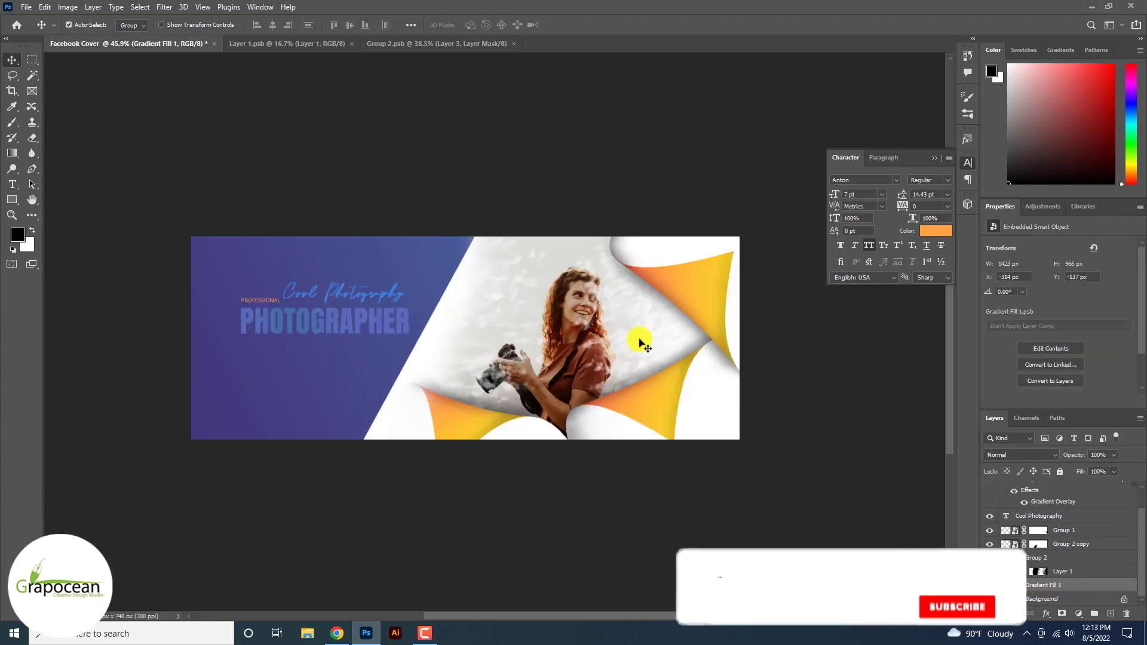
Apply a Wave filter to the gradient panel: max wavelength 79, Sine type, lower amplitude.
left_click(164, 7)
key("Down")
key("Down")
key("Down")
key("Down")
key("Down")
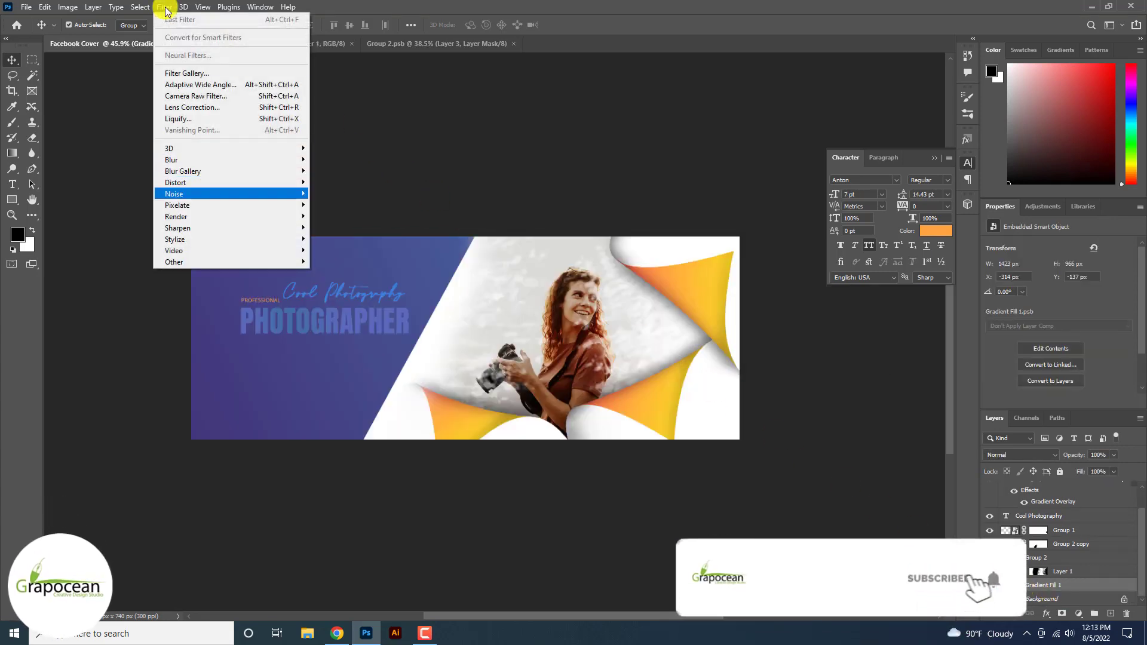
key("Up")
key("Right")
key("Down")
key("Down")
key("Down")
key("Down")
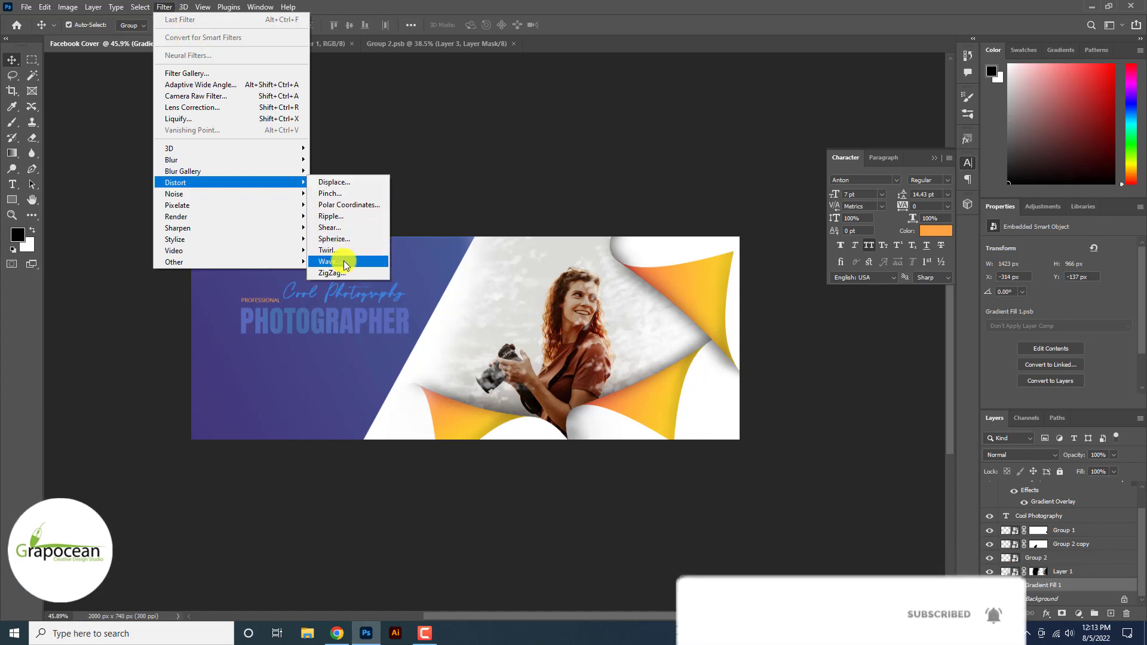
left_click(344, 262)
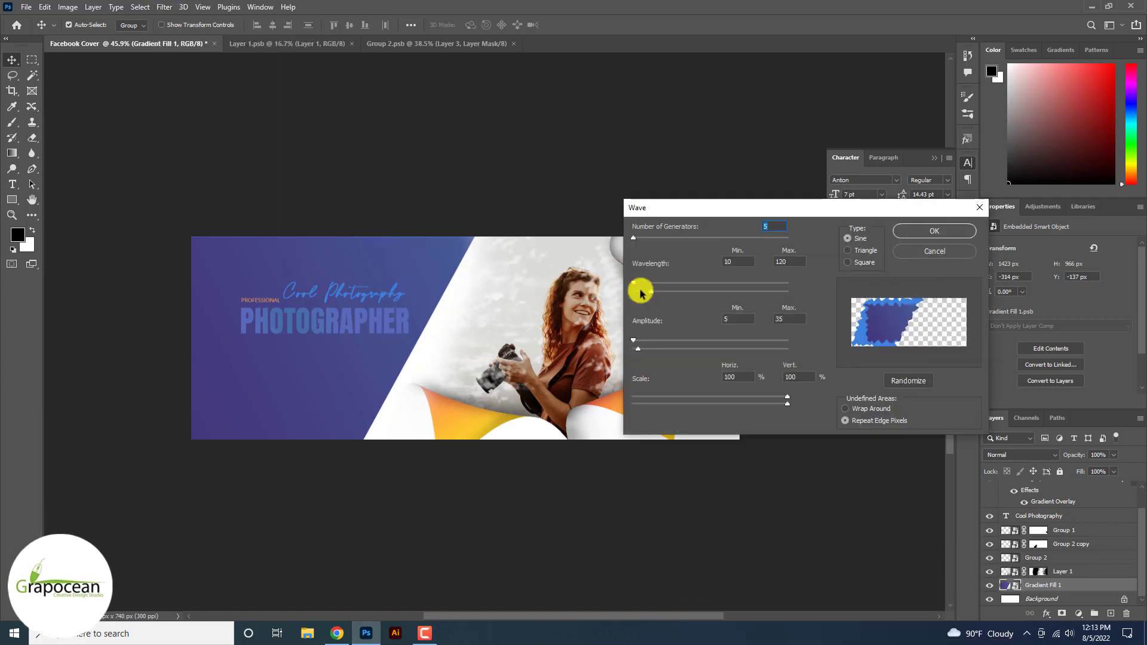
left_click_drag(641, 293, 647, 298)
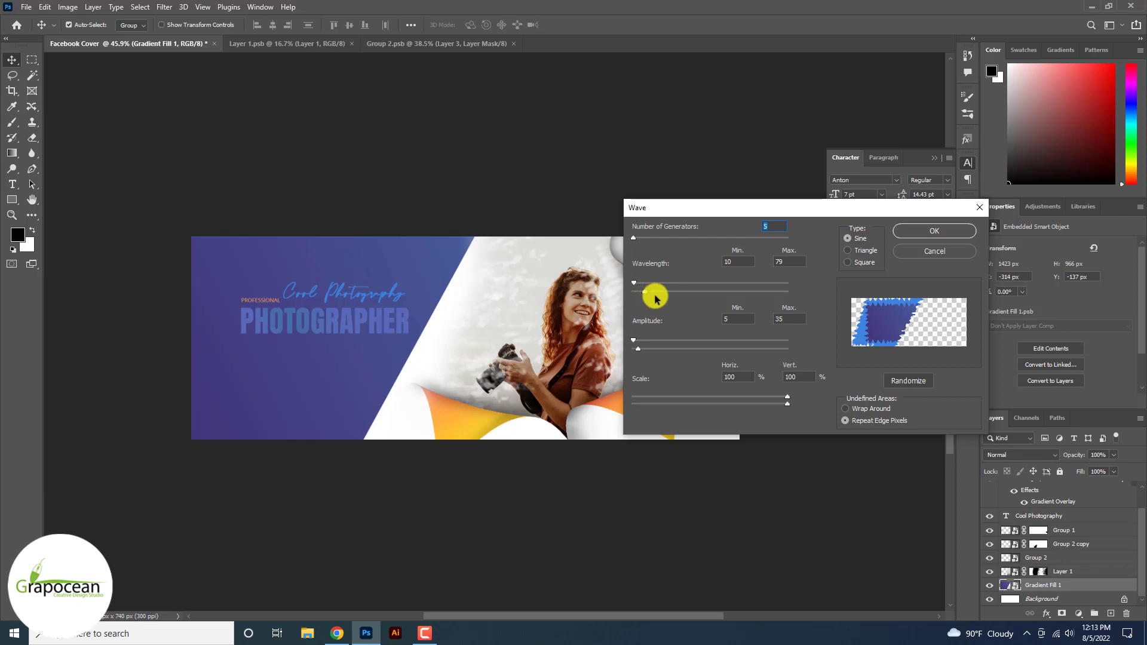
left_click(860, 240)
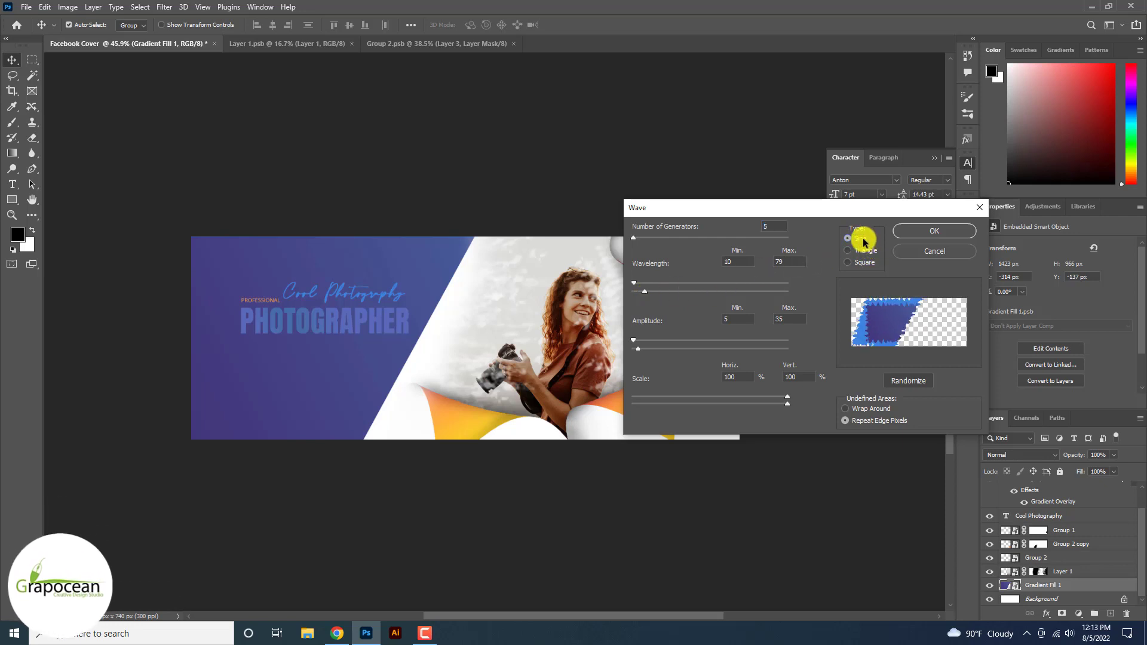
left_click_drag(640, 352, 632, 352)
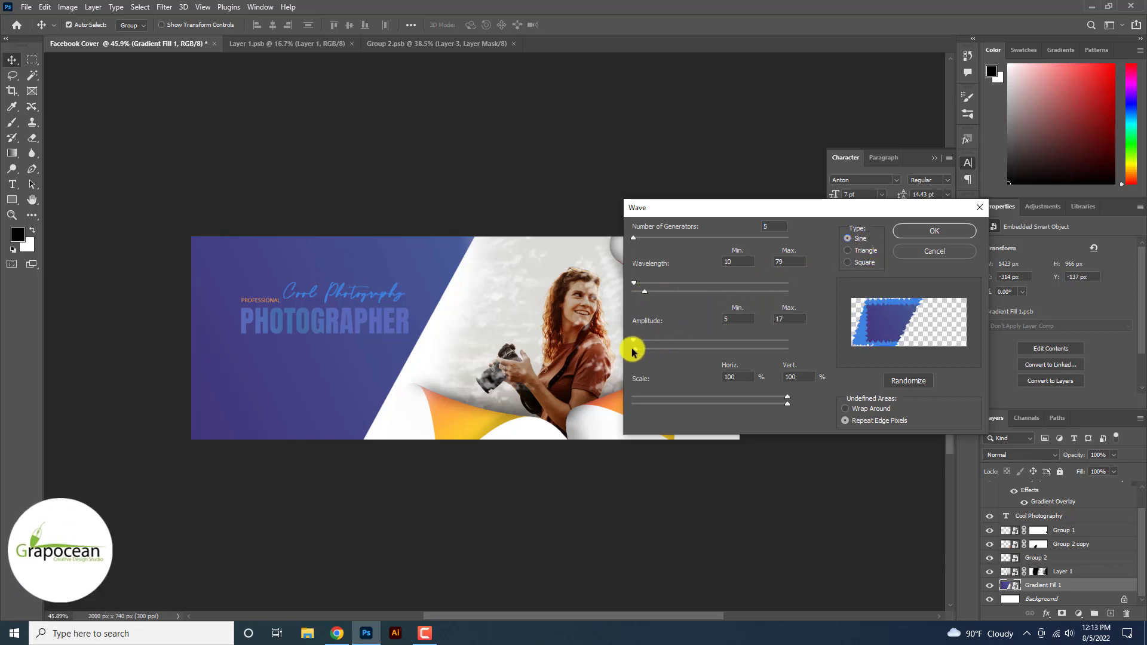
left_click(949, 229)
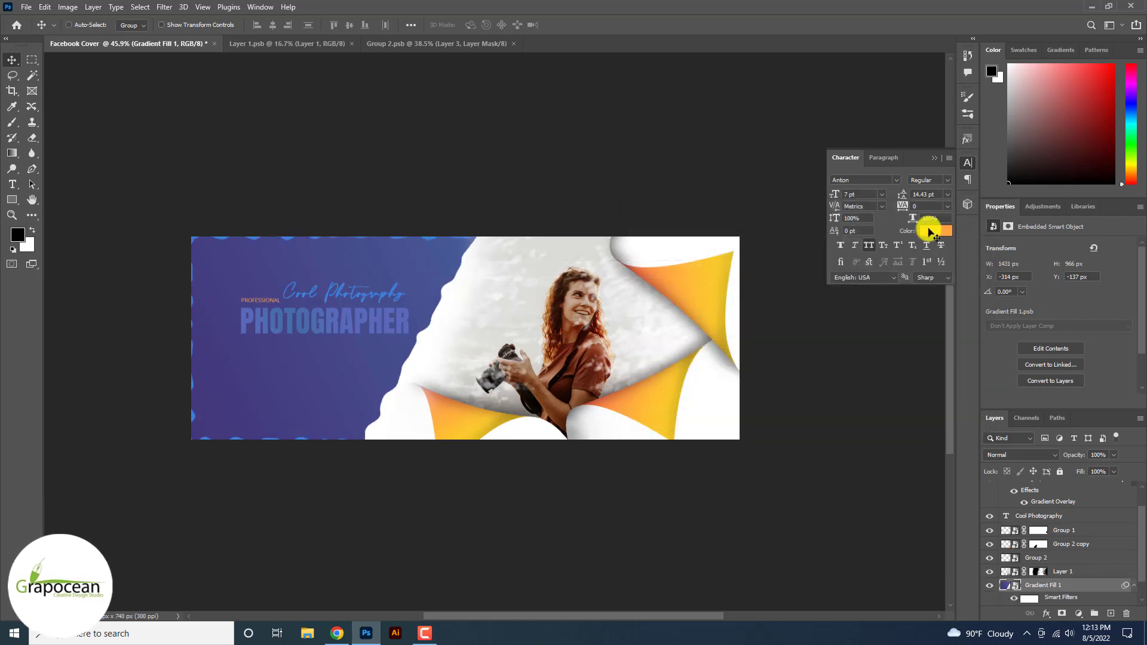
Scale the wavy gradient panel up slightly past the canvas edges.
key("ctrl+t")
left_click(584, 243)
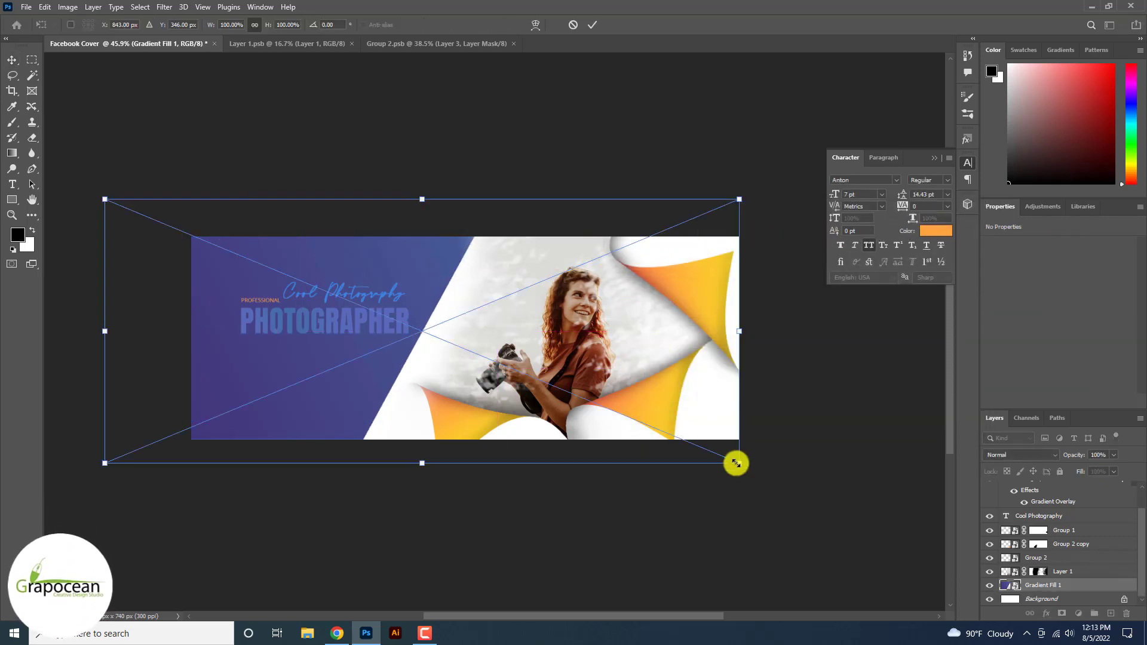
left_click_drag(739, 463, 771, 477)
left_click(591, 27)
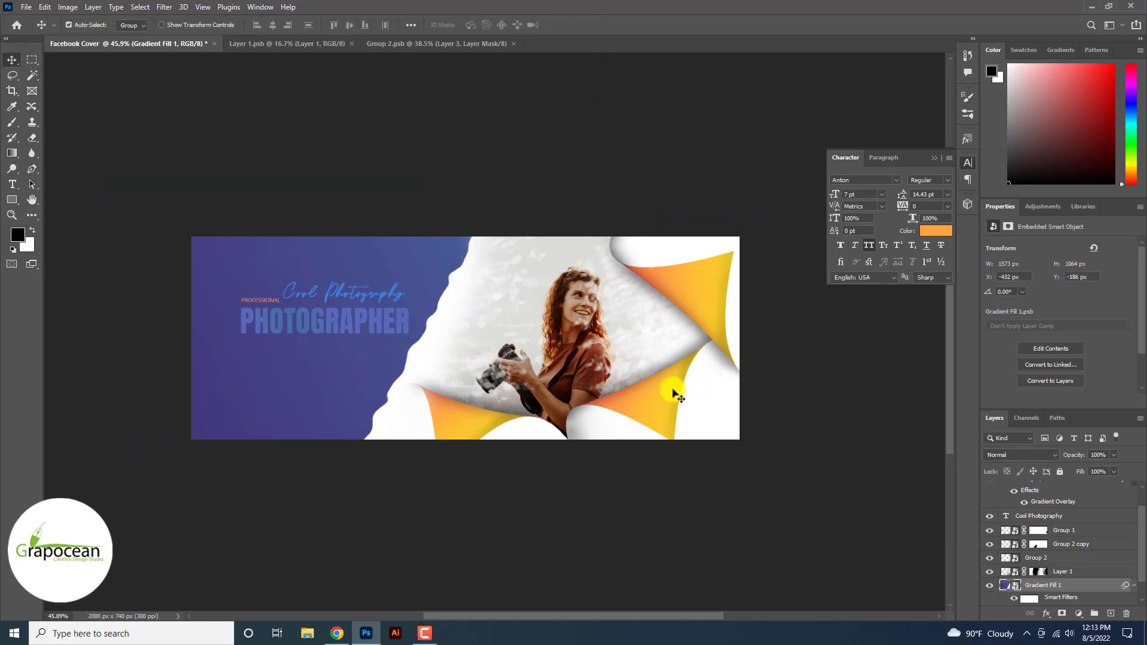
scroll(673, 392, "up", 2)
Replace the placeholder below the headline with ORDER NOW and nudge it slightly right.
left_click(12, 184)
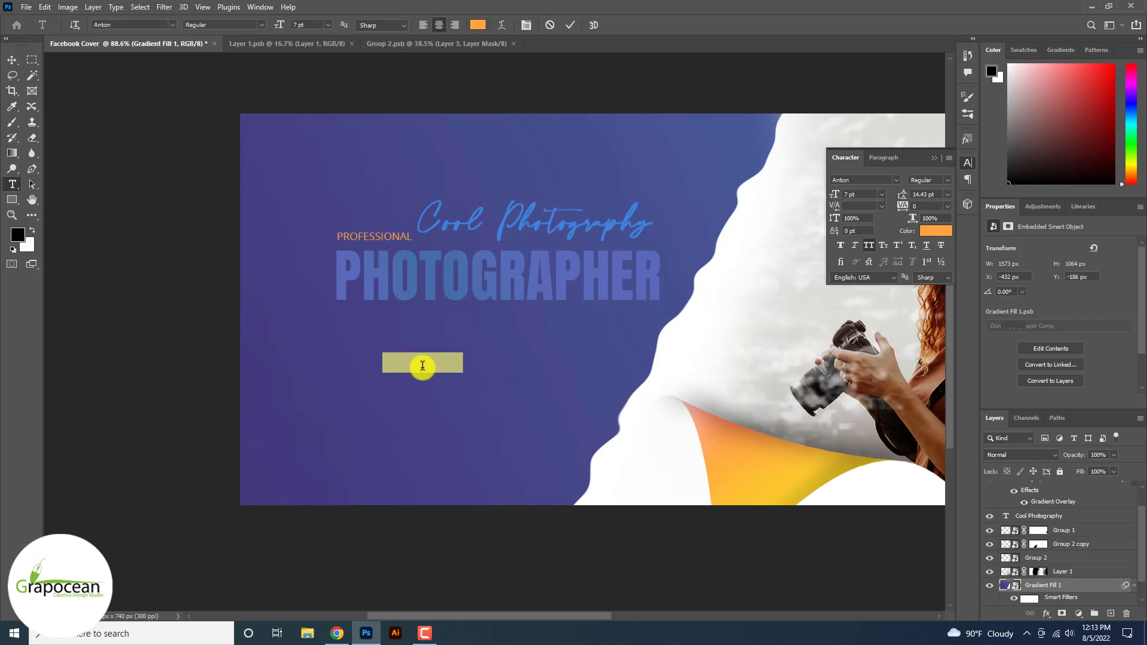
key("BackSpace")
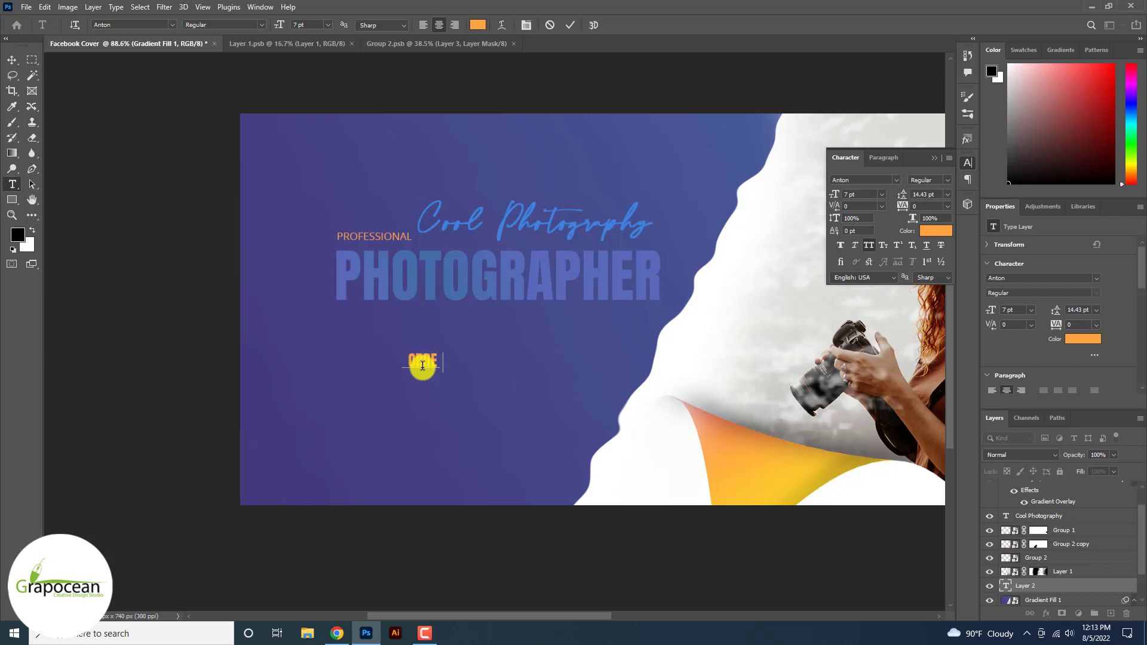
type("R NOW")
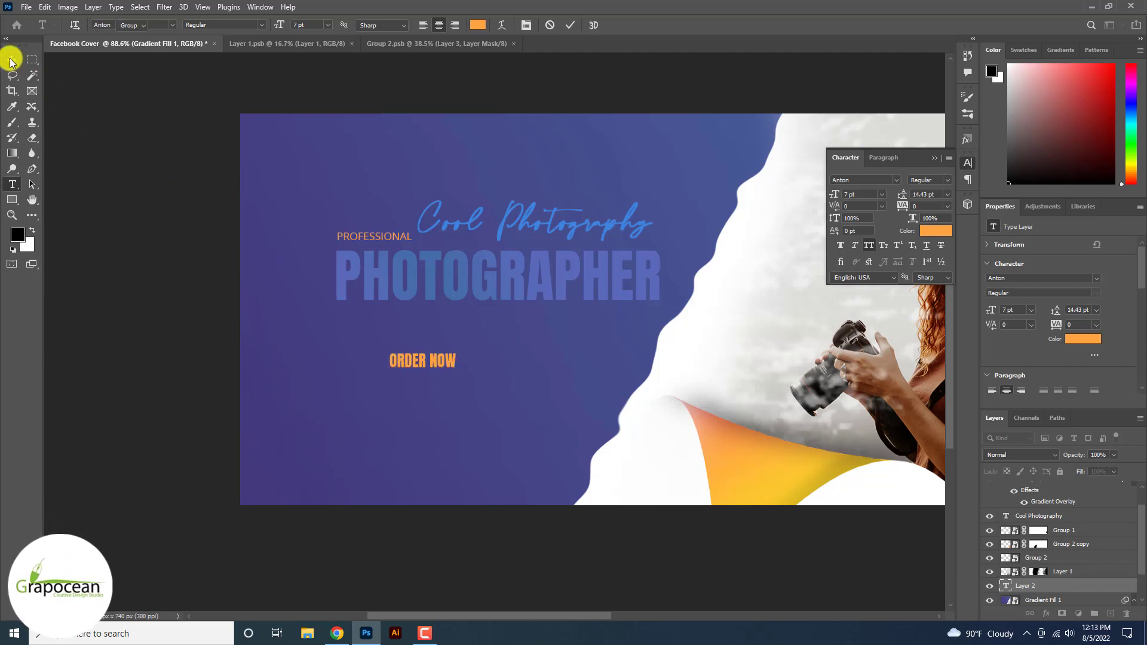
left_click(11, 59)
left_click_drag(472, 361, 476, 362)
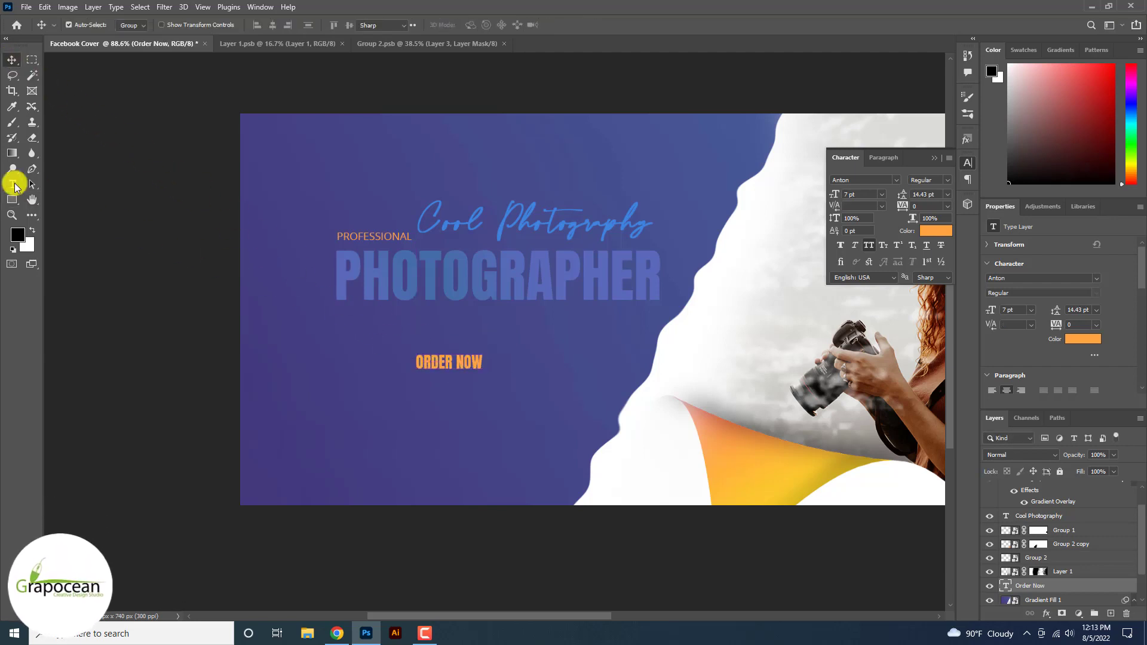
Make the ORDER NOW text white and set it in Open Sans.
left_click(11, 184)
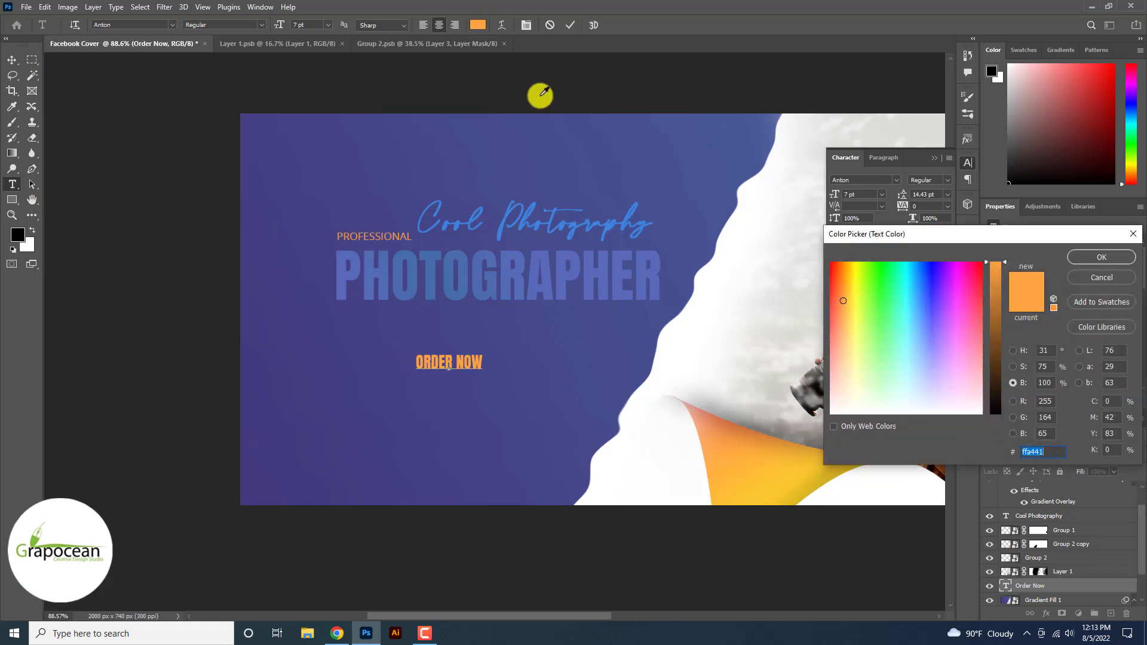
left_click(712, 288)
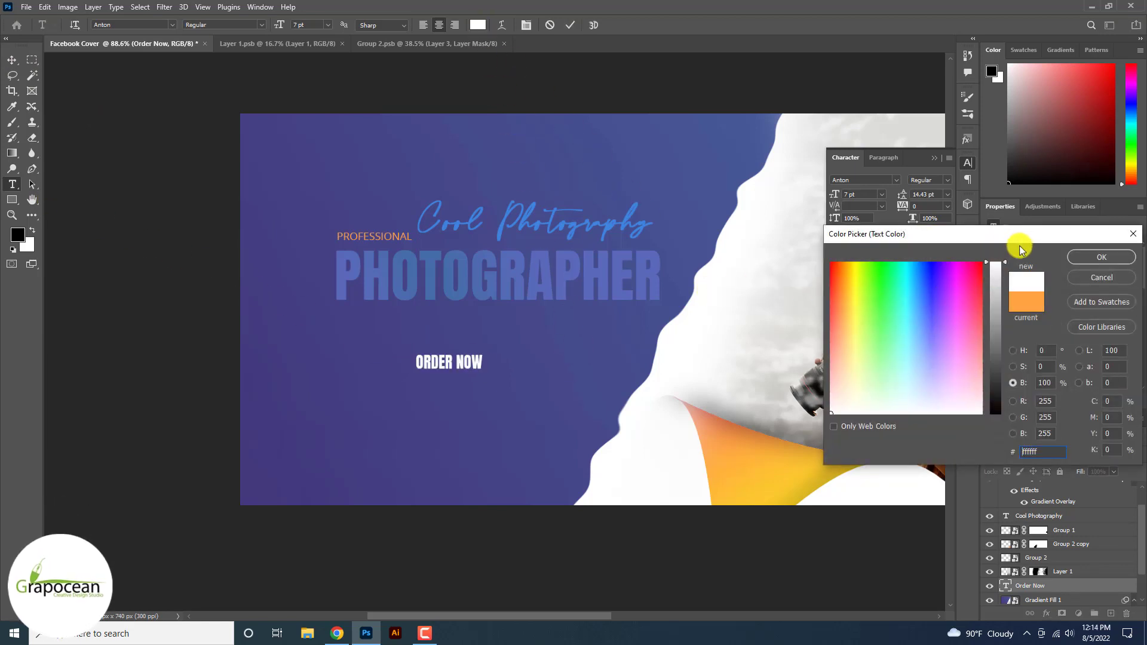
left_click(1101, 257)
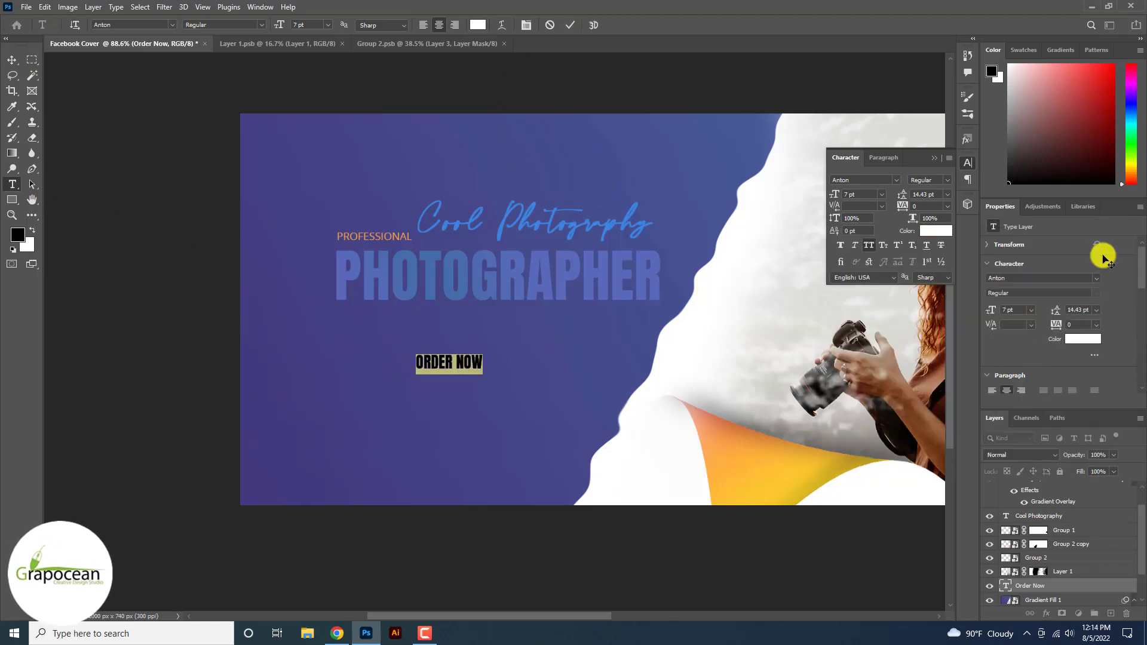
left_click(172, 23)
left_click(194, 69)
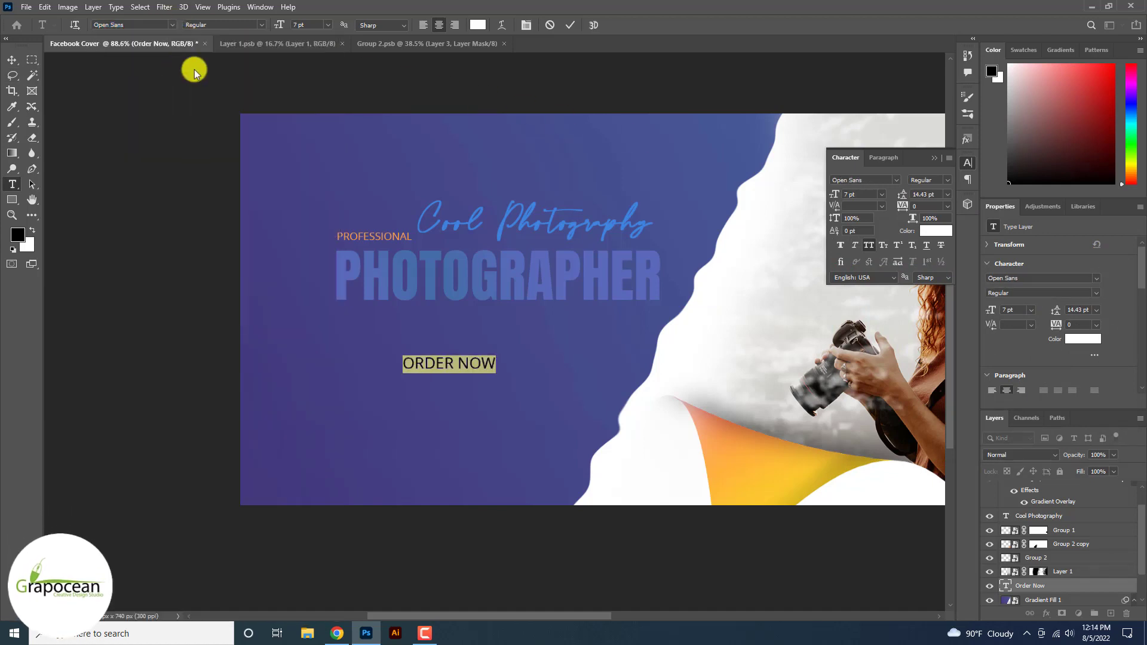
left_click(12, 61)
left_click(12, 200)
Draw a rectangle around ORDER NOW with 25 px corner radius and a white outline.
mouse_move(393, 352)
left_mouse_down()
mouse_move(457, 383)
mouse_move(502, 377)
left_mouse_up()
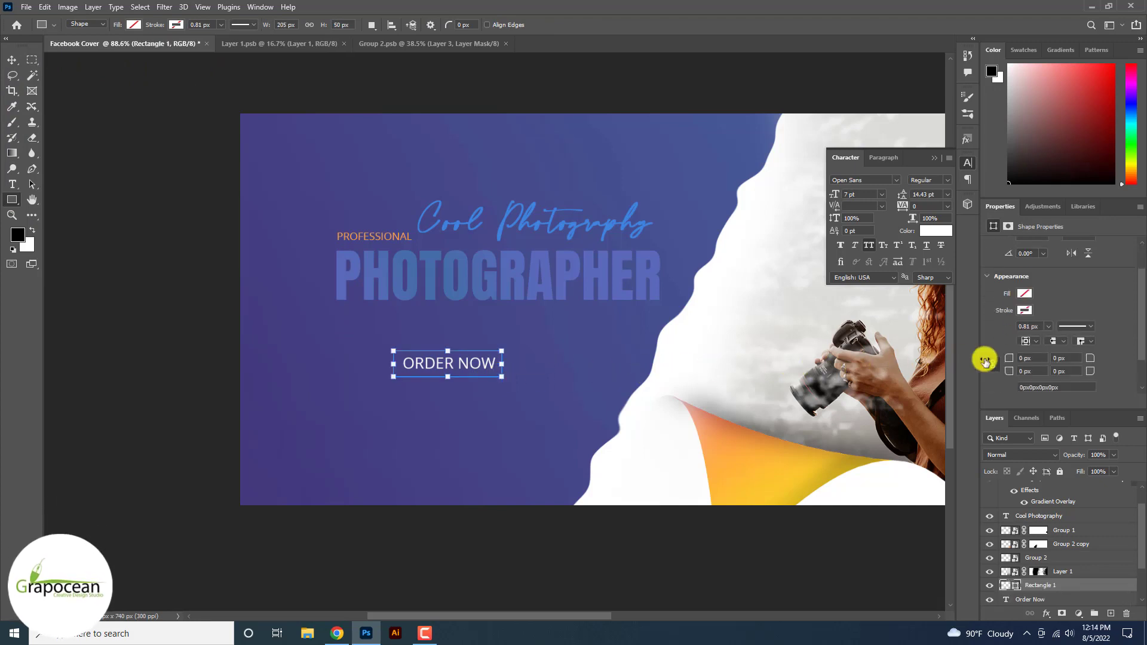
type("25")
key("Return")
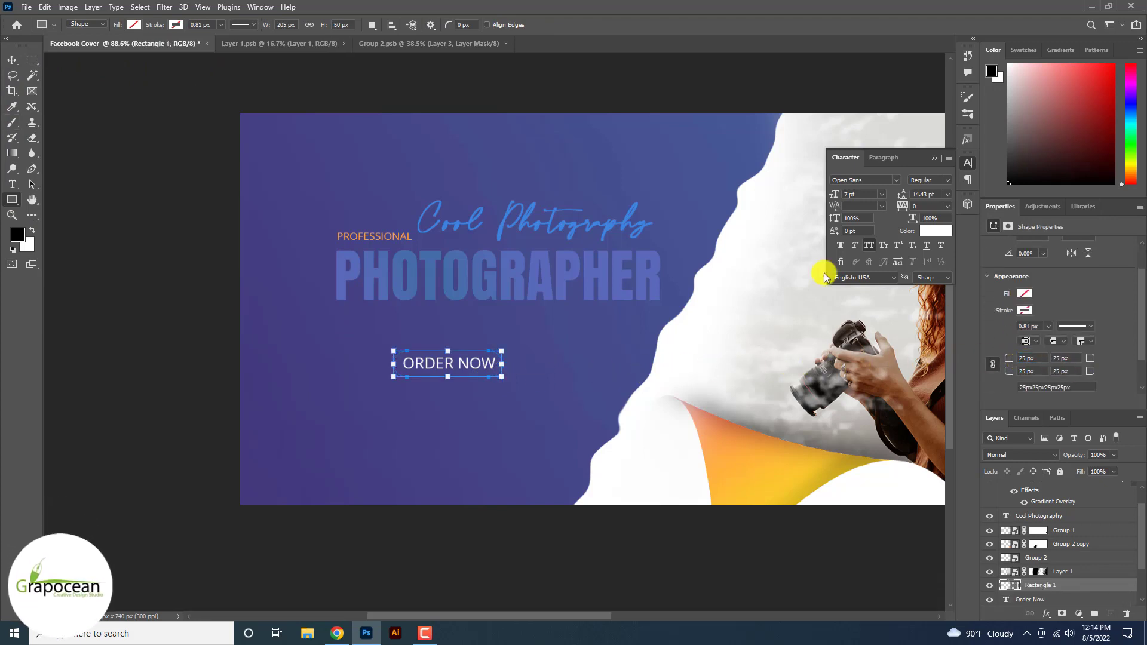
left_click(176, 24)
left_click(101, 87)
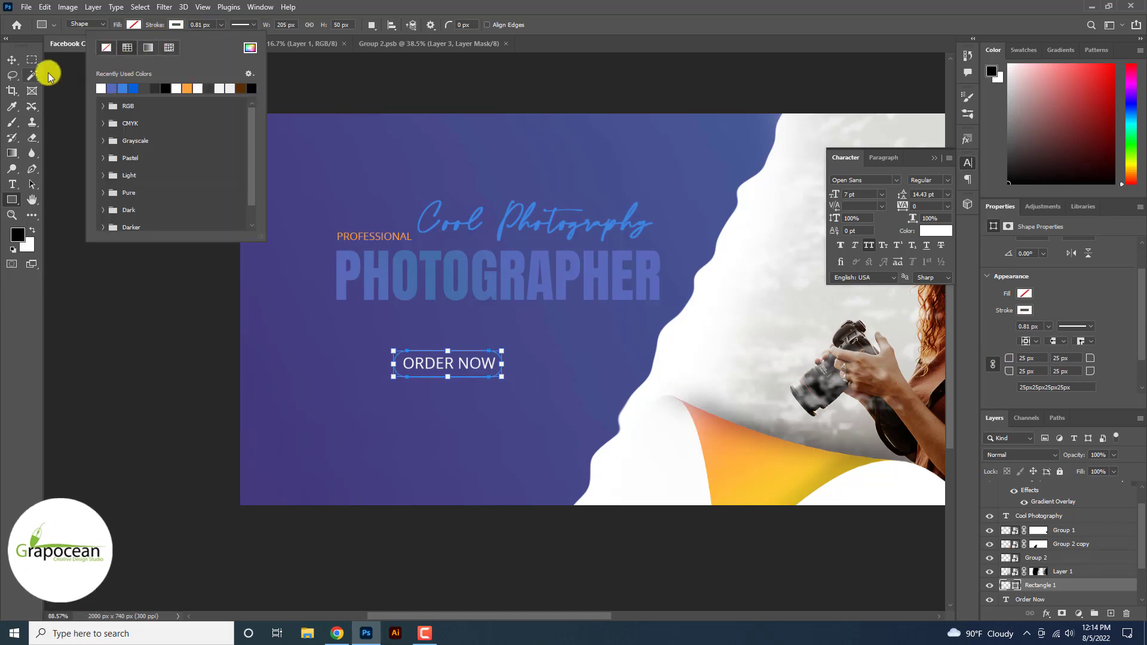
Zoom in and centre the rounded rectangle around the ORDER NOW text.
left_click(13, 62)
key("ctrl+plus")
key("ctrl+plus")
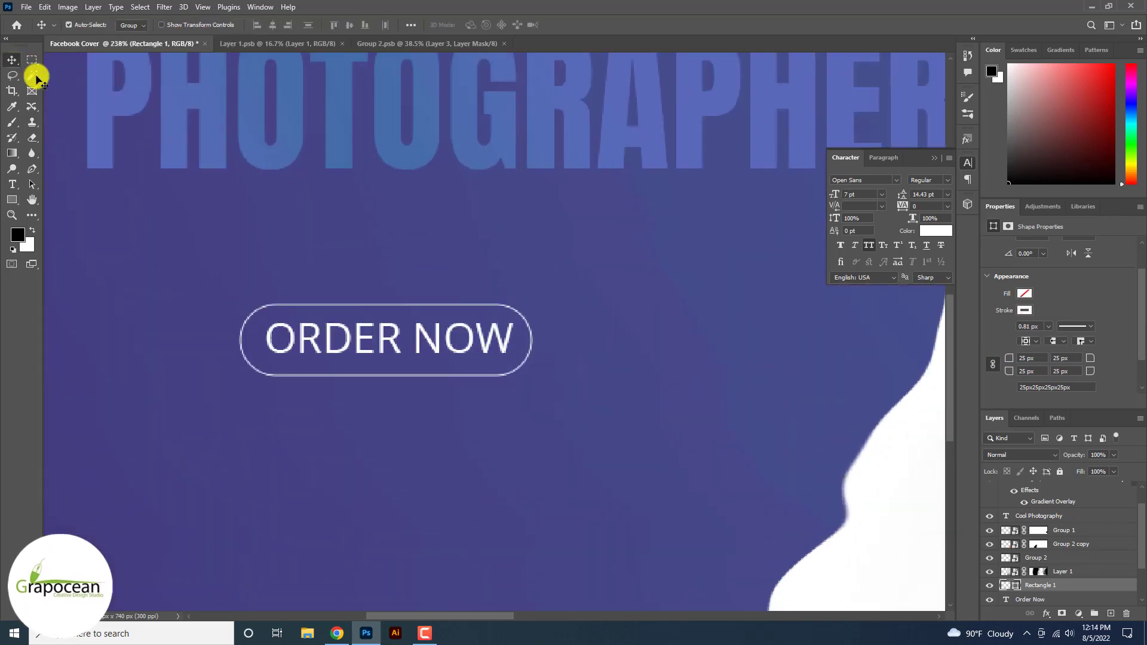
left_click_drag(468, 375, 470, 375)
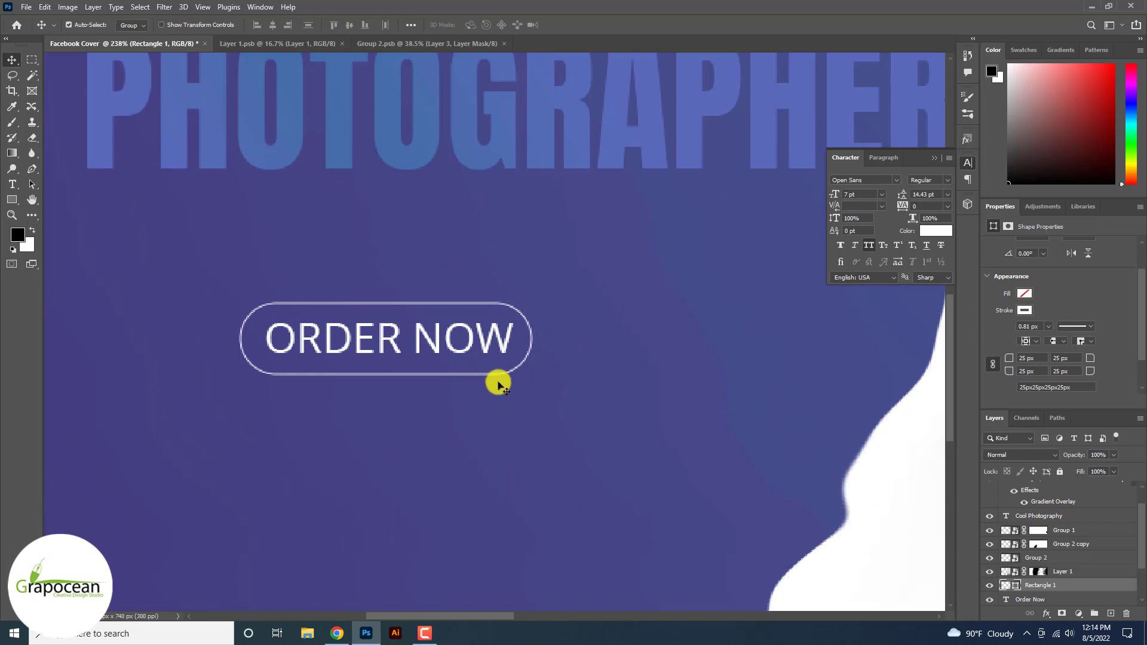
scroll(537, 394, "down", 5)
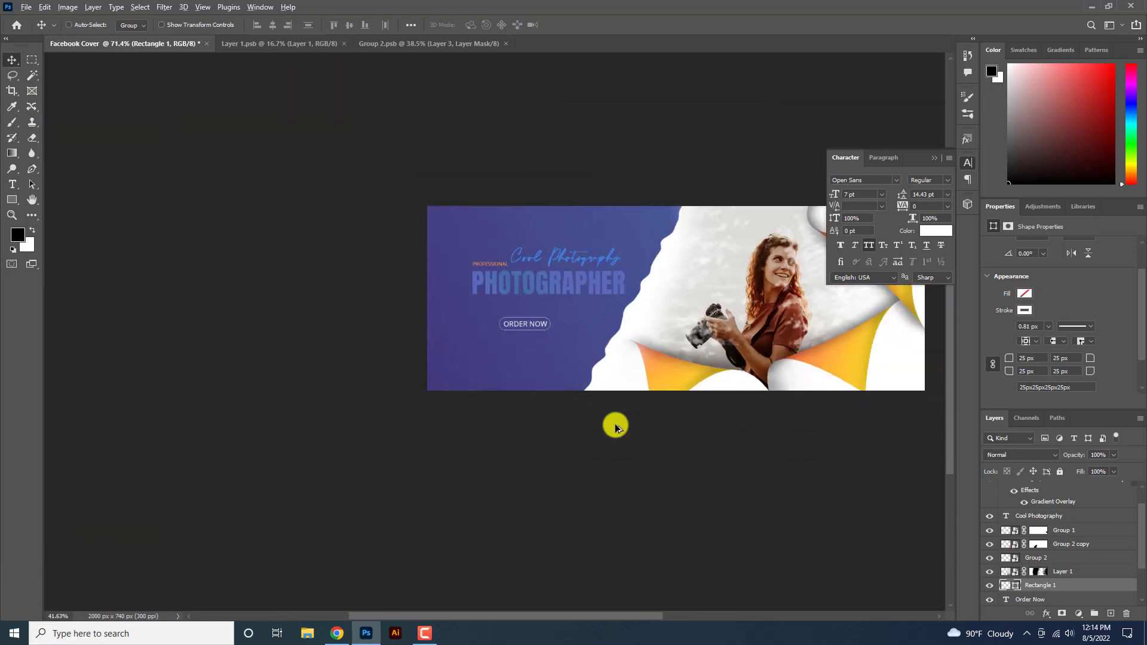